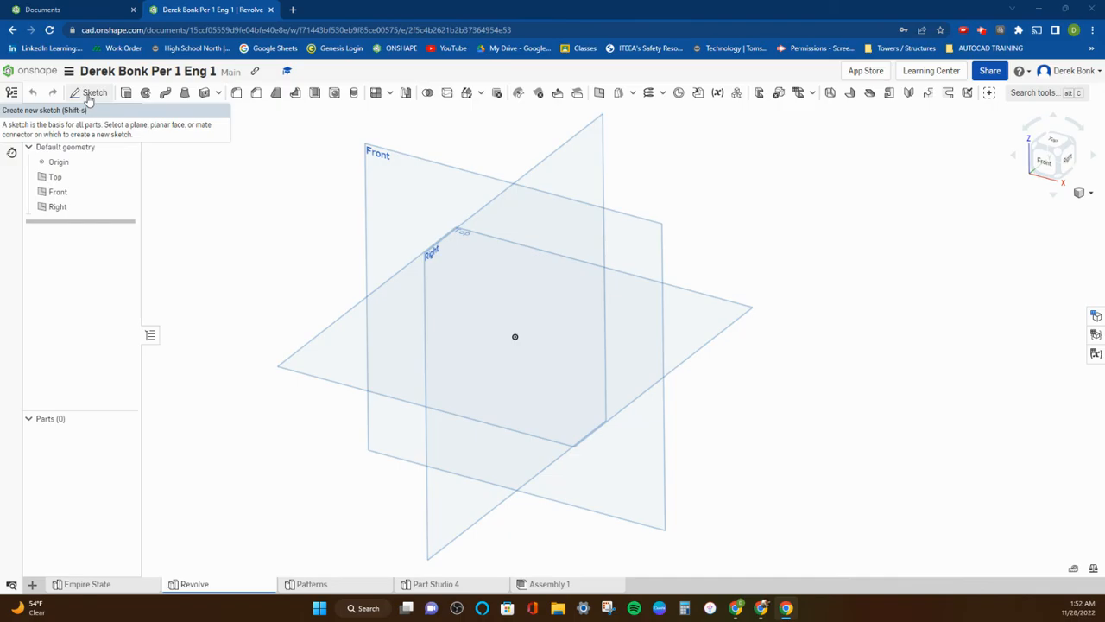
Start a new sketch on the Front plane.
{"action": "left_click", "coordinate": [87, 101]}
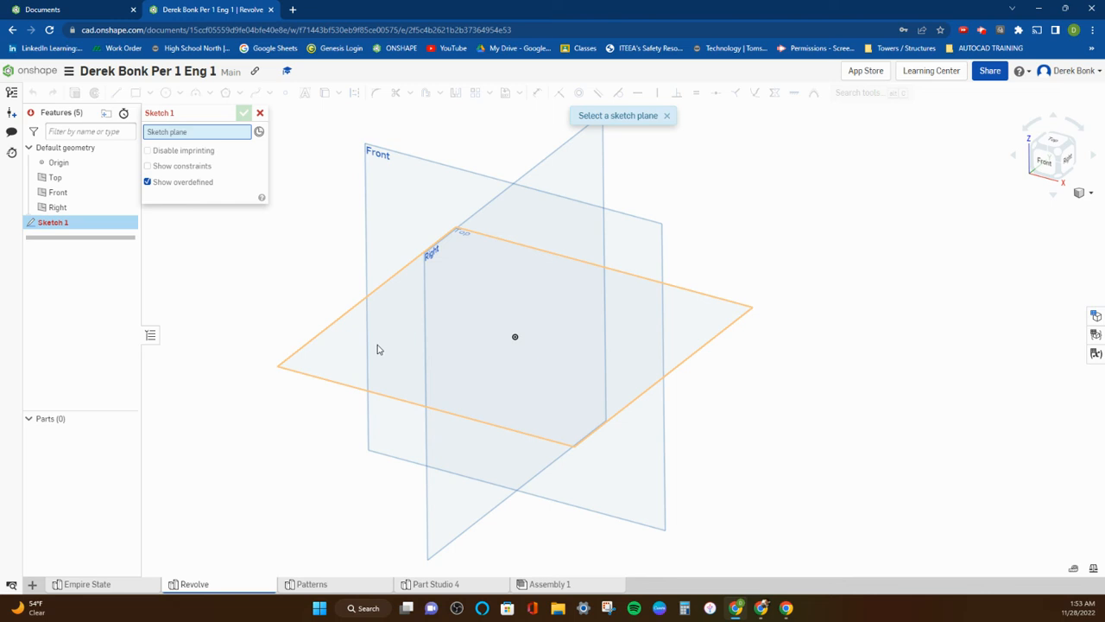
{"action": "left_click", "coordinate": [402, 190]}
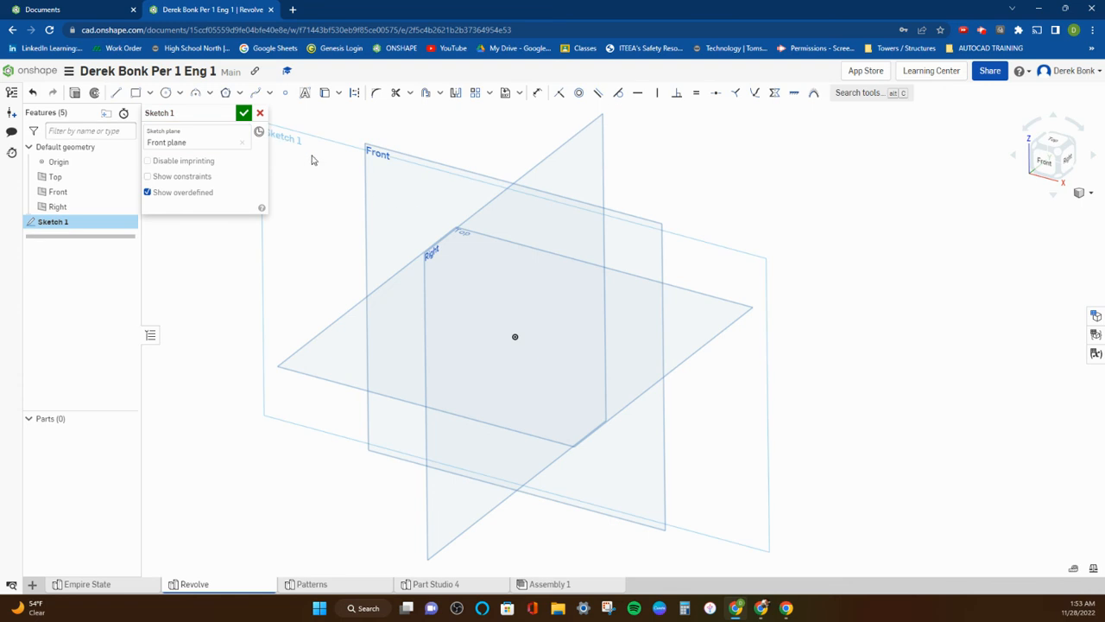
{"action": "mouse_move", "coordinate": [202, 116]}
{"action": "left_mouse_down"}
{"action": "mouse_move", "coordinate": [169, 276]}
{"action": "mouse_move", "coordinate": [149, 310]}
{"action": "mouse_move", "coordinate": [133, 308]}
{"action": "mouse_move", "coordinate": [130, 375]}
{"action": "mouse_move", "coordinate": [173, 185]}
{"action": "mouse_move", "coordinate": [158, 116]}
{"action": "mouse_move", "coordinate": [154, 126]}
{"action": "left_mouse_up"}
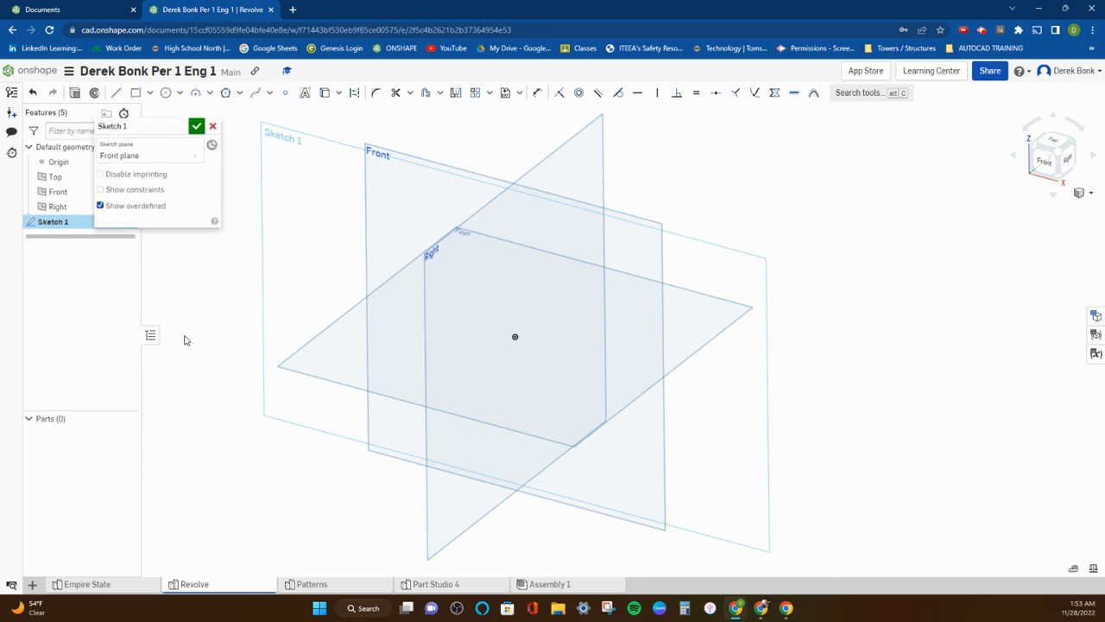
{"action": "mouse_move", "coordinate": [156, 130]}
{"action": "left_mouse_down"}
{"action": "mouse_move", "coordinate": [175, 379]}
{"action": "mouse_move", "coordinate": [135, 443]}
{"action": "mouse_move", "coordinate": [127, 411]}
{"action": "left_mouse_up"}
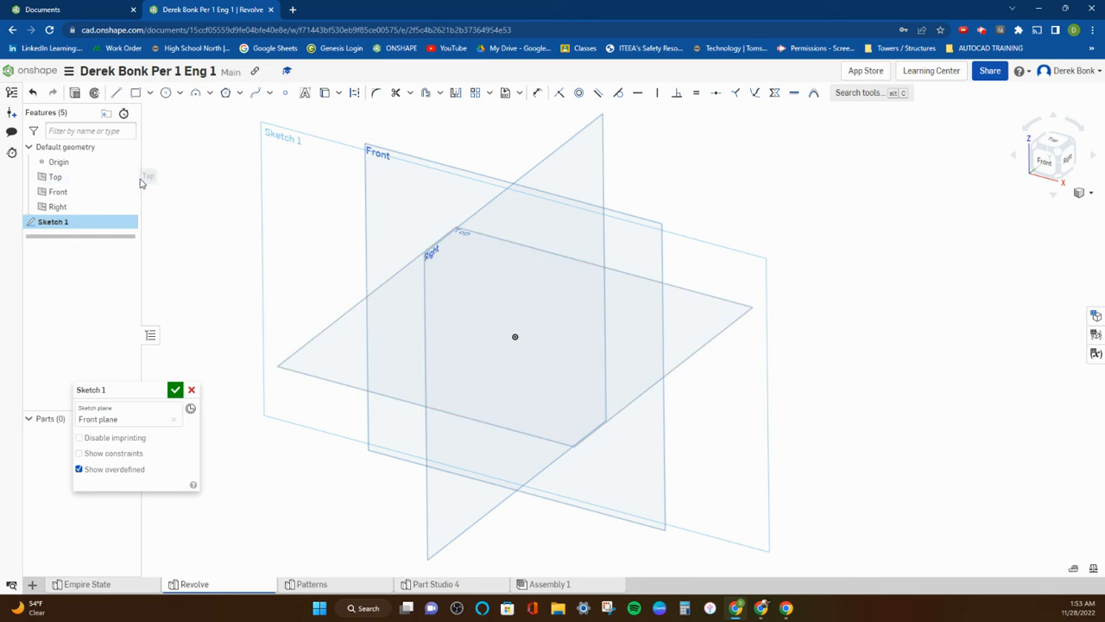
{"action": "left_click", "coordinate": [127, 177]}
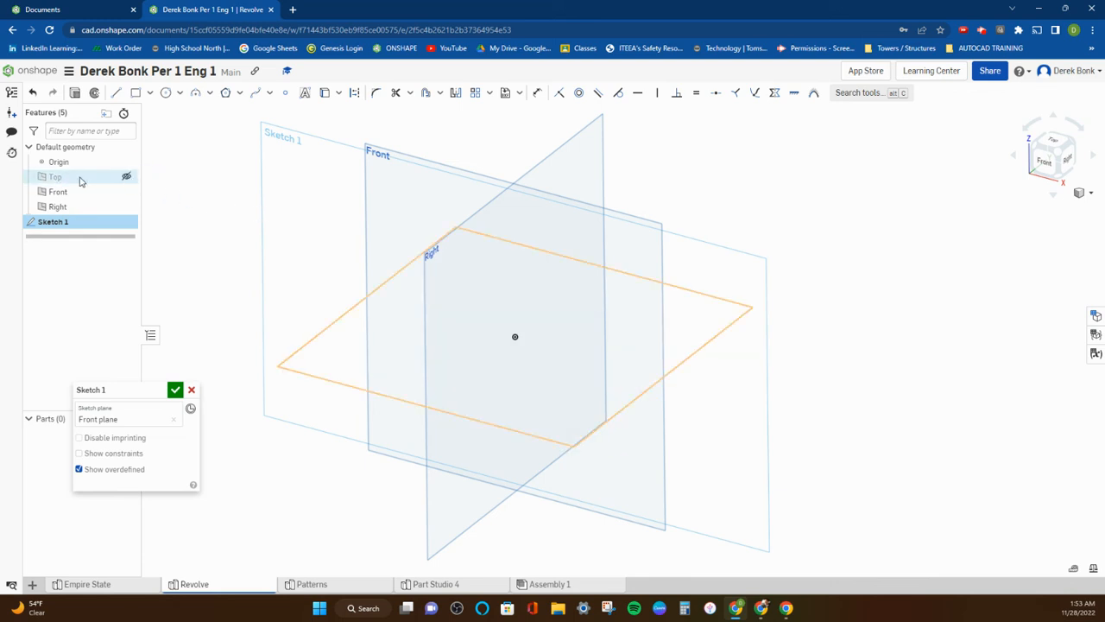
{"action": "left_click", "coordinate": [126, 176]}
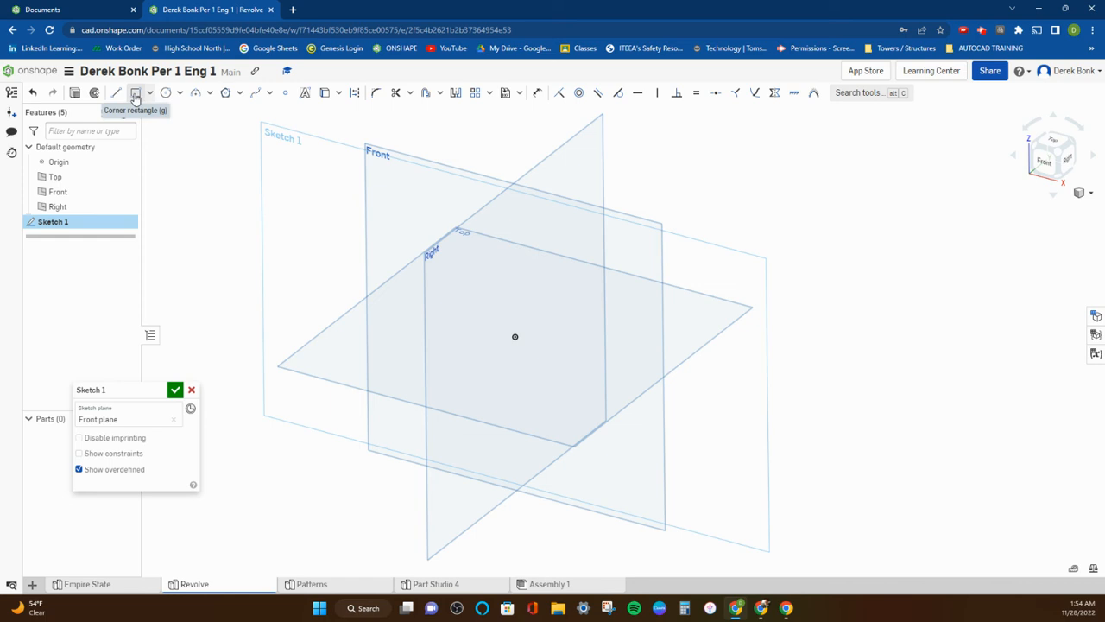
Sketch a corner rectangle about 22.5 wide and 9.6 high, starting on the vertical axis just above the origin and extending to its right.
{"action": "left_click", "coordinate": [150, 95]}
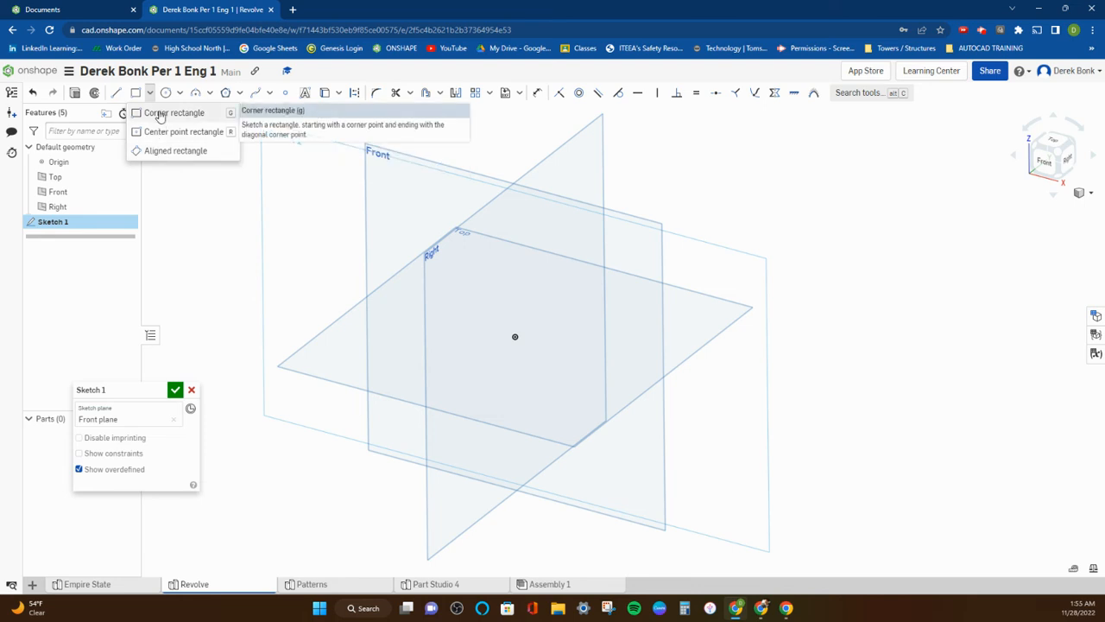
{"action": "left_click", "coordinate": [160, 116]}
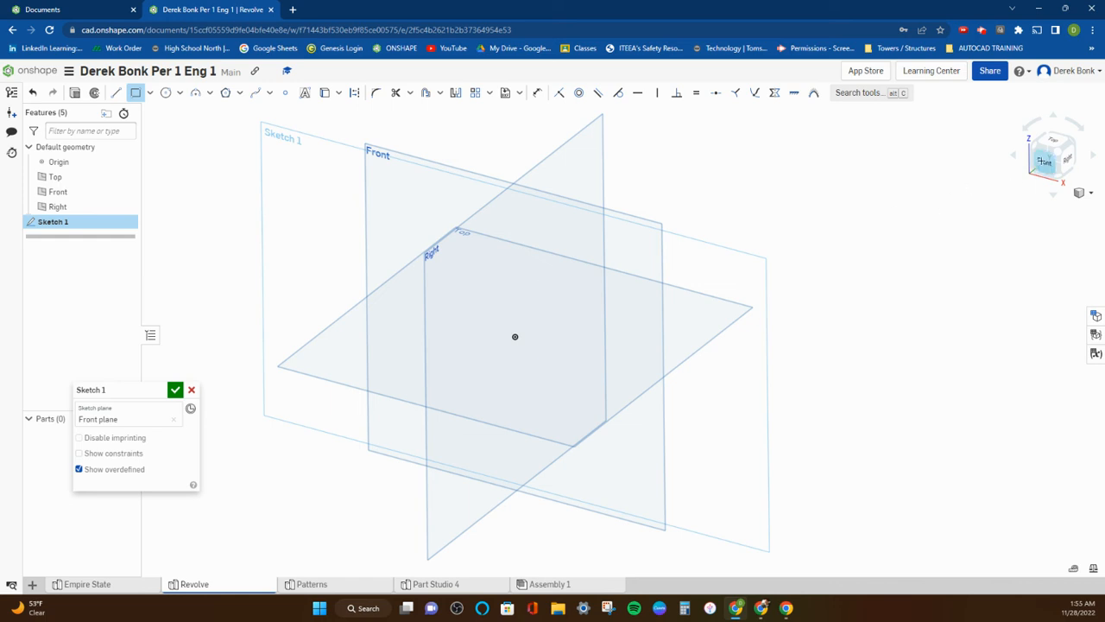
{"action": "left_click", "coordinate": [1043, 161]}
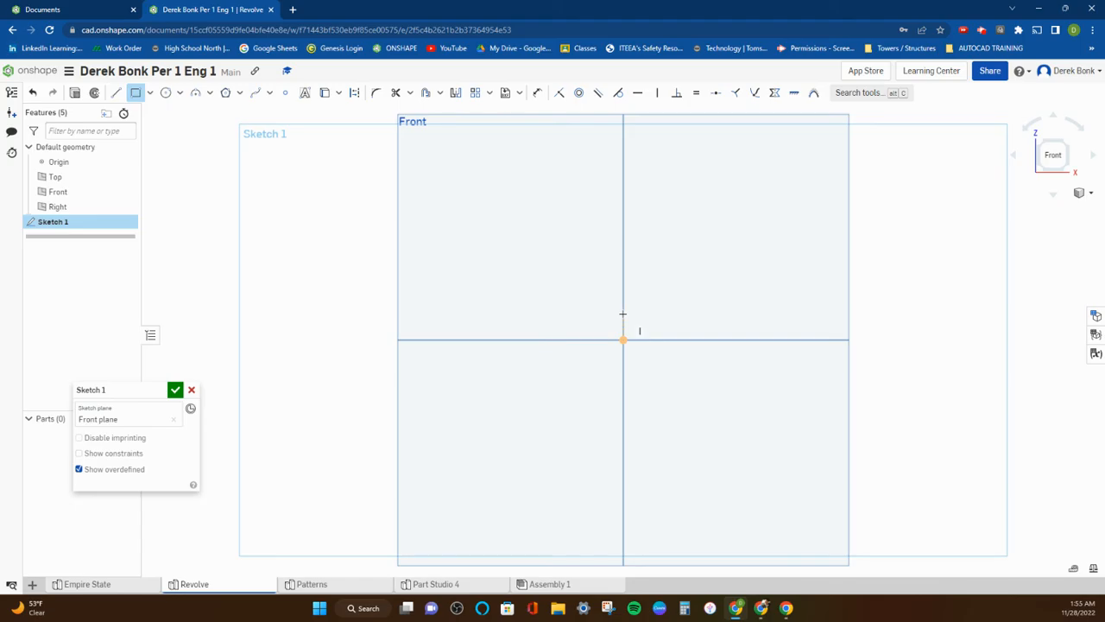
{"action": "left_click", "coordinate": [623, 313]}
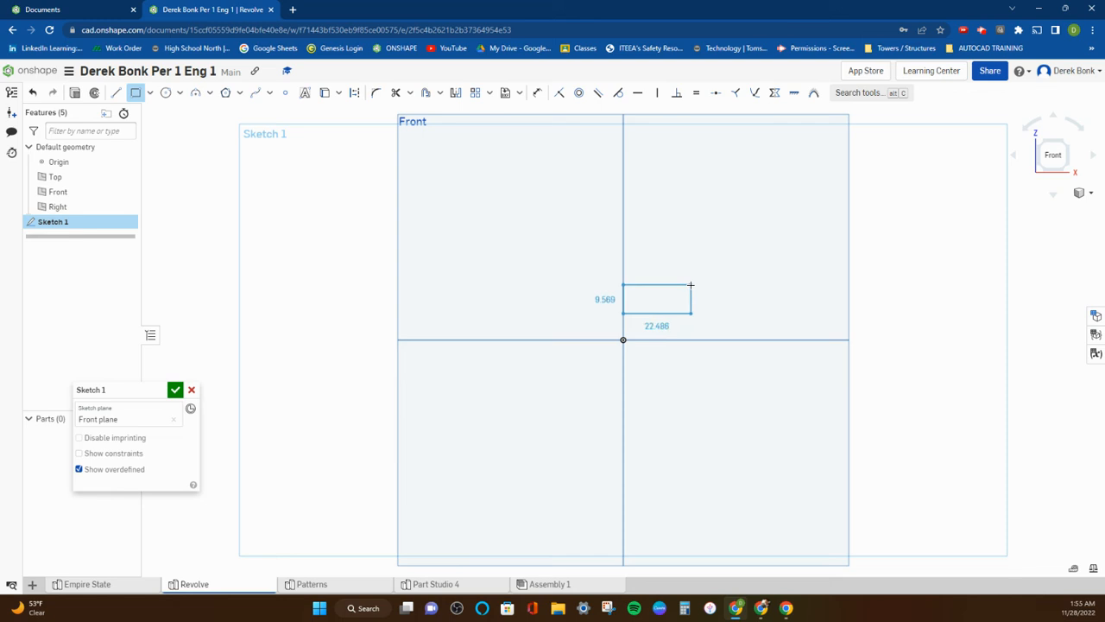
{"action": "left_click", "coordinate": [690, 285]}
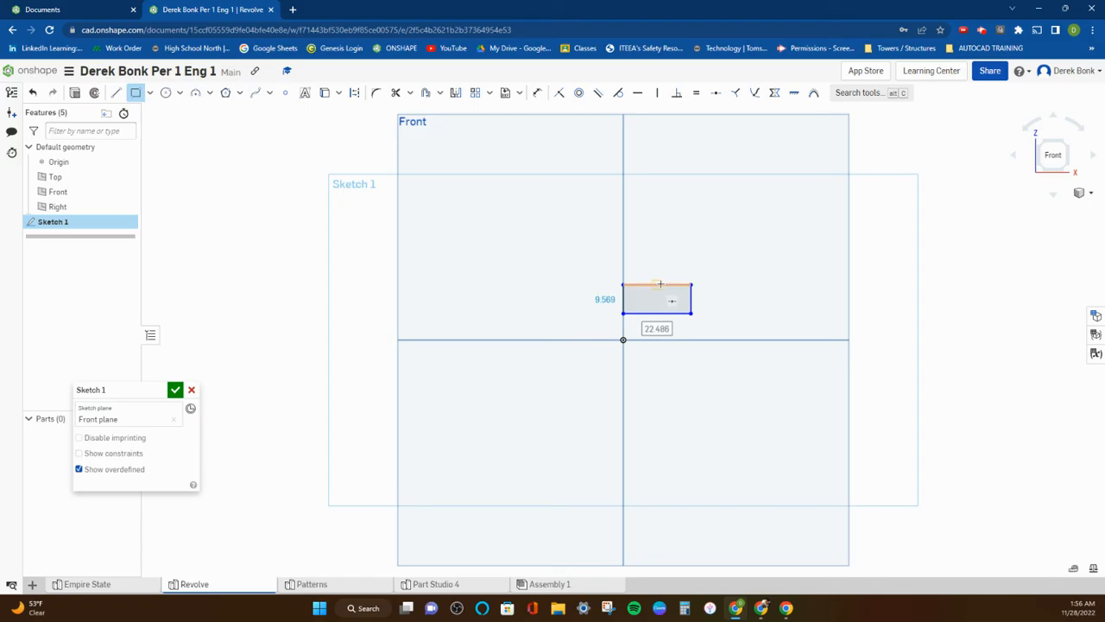
Sketch a narrow upright rectangle about 7.9 wide and 22.9 high standing on the first rectangle's upper edge, offset from the vertical axis.
{"action": "scroll", "coordinate": [657, 289], "scroll_direction": "up", "scroll_amount": 3}
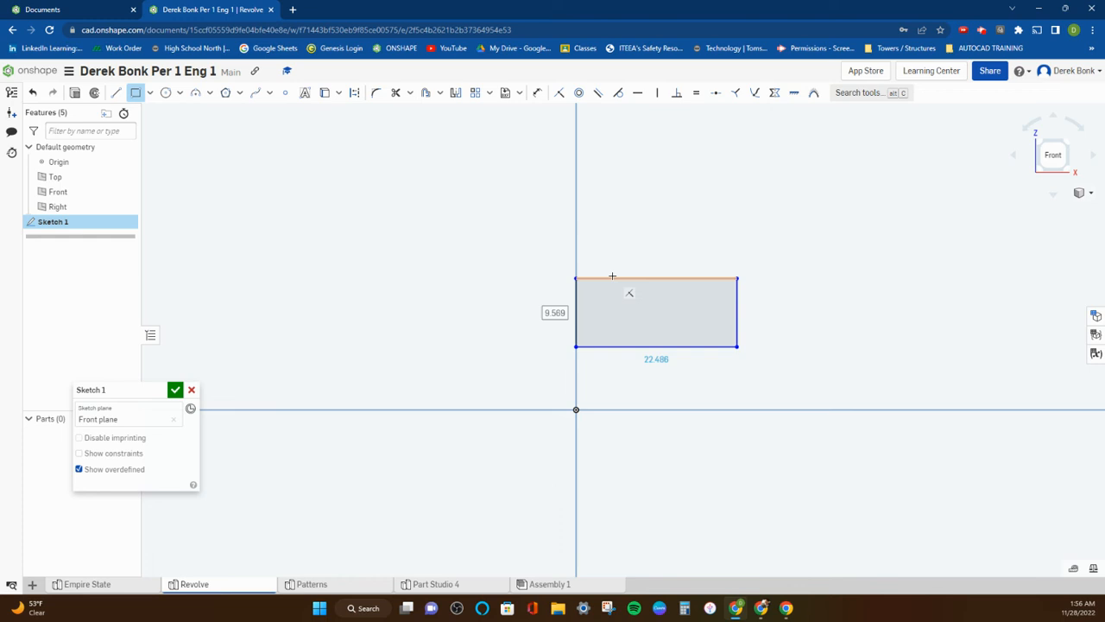
{"action": "left_click", "coordinate": [613, 275]}
{"action": "scroll", "coordinate": [643, 215], "scroll_direction": "down", "scroll_amount": 5}
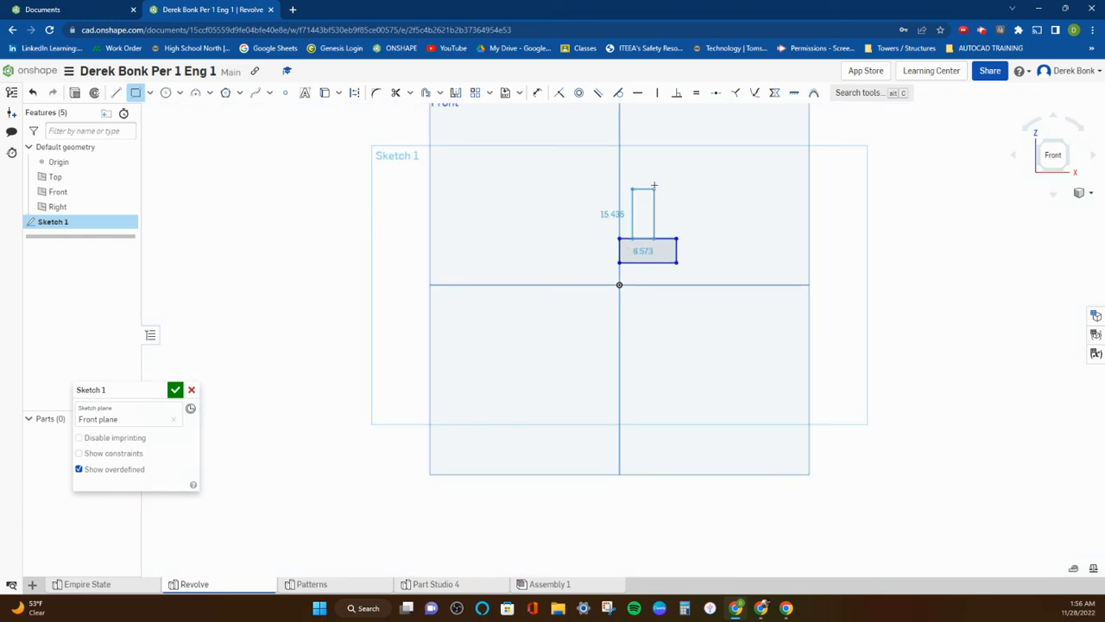
{"action": "left_click", "coordinate": [652, 181]}
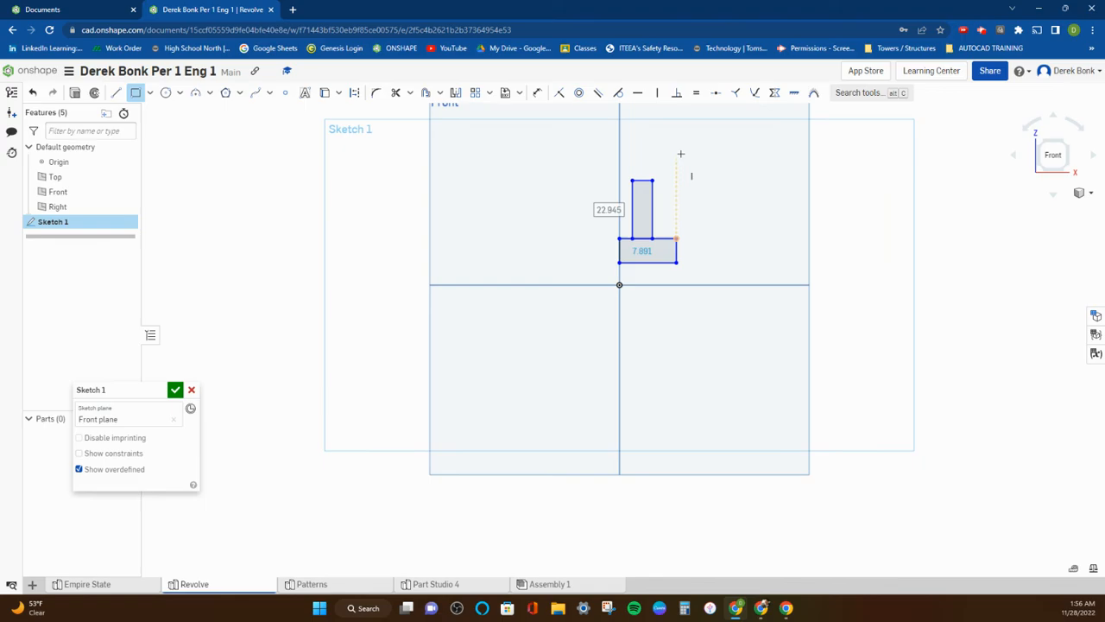
Sketch a third rectangle about 34.6 wide and 10.8 high resting on the upright rectangle's upper end, with its lower corner on the vertical axis.
{"action": "scroll", "coordinate": [683, 176], "scroll_direction": "up", "scroll_amount": 3}
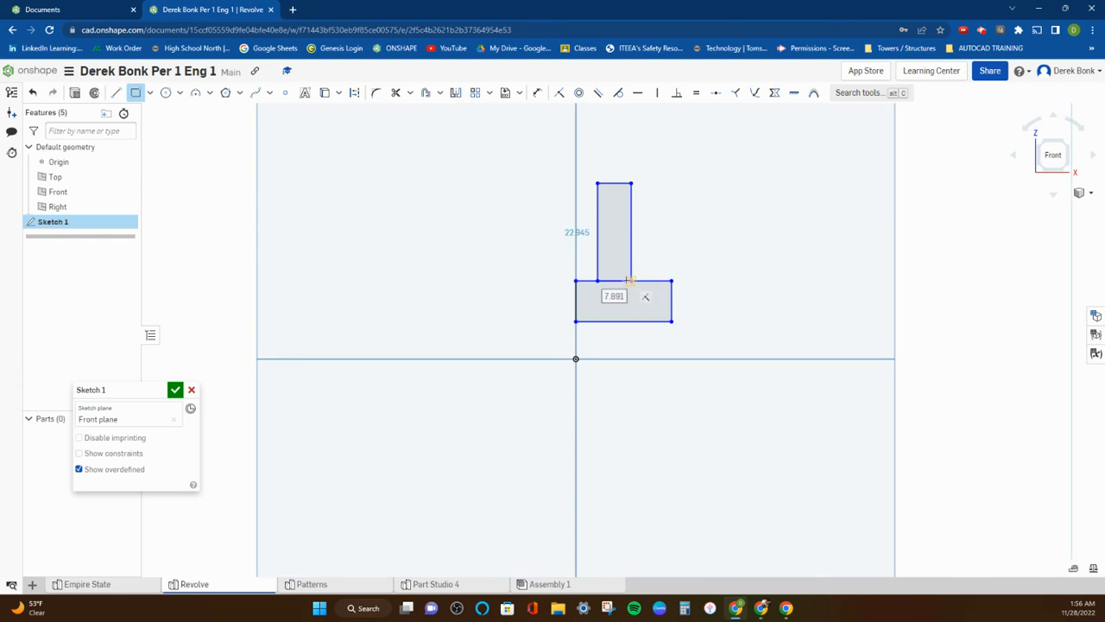
{"action": "scroll", "coordinate": [624, 281], "scroll_direction": "up", "scroll_amount": 5}
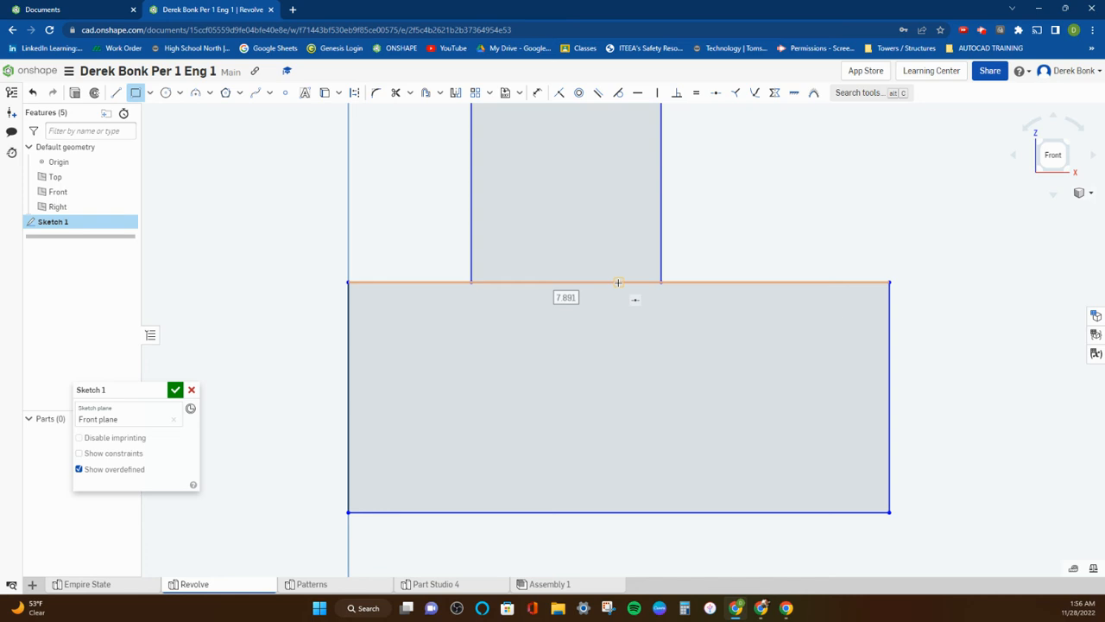
{"action": "scroll", "coordinate": [683, 255], "scroll_direction": "down", "scroll_amount": 3}
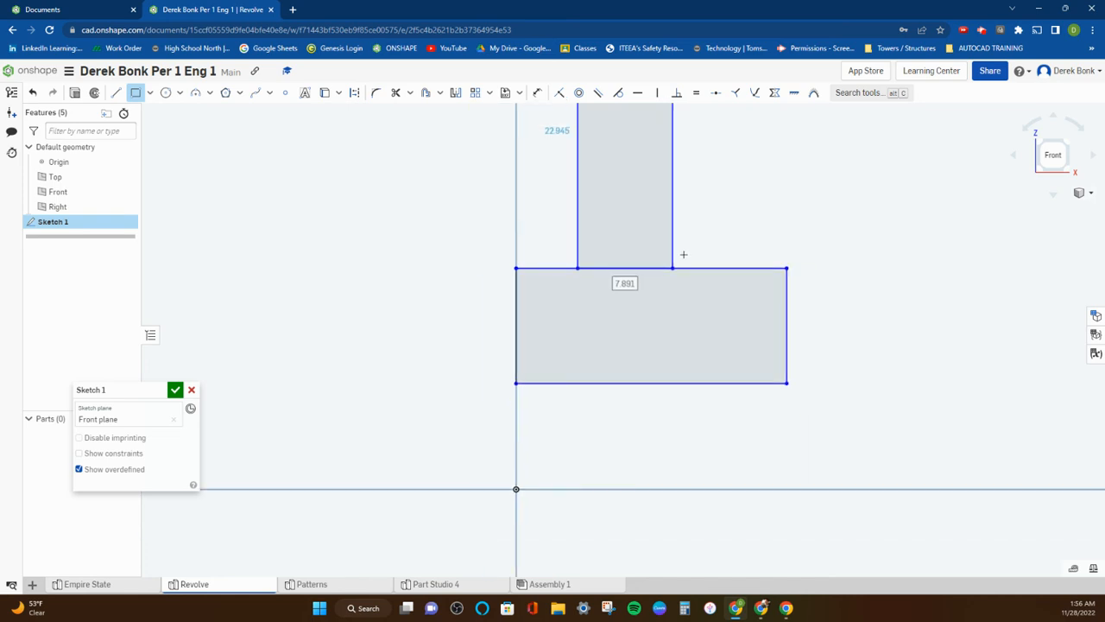
{"action": "scroll", "coordinate": [698, 217], "scroll_direction": "down", "scroll_amount": 1}
{"action": "middle_click_drag", "start_coordinate": [714, 196], "coordinate": [584, 363]}
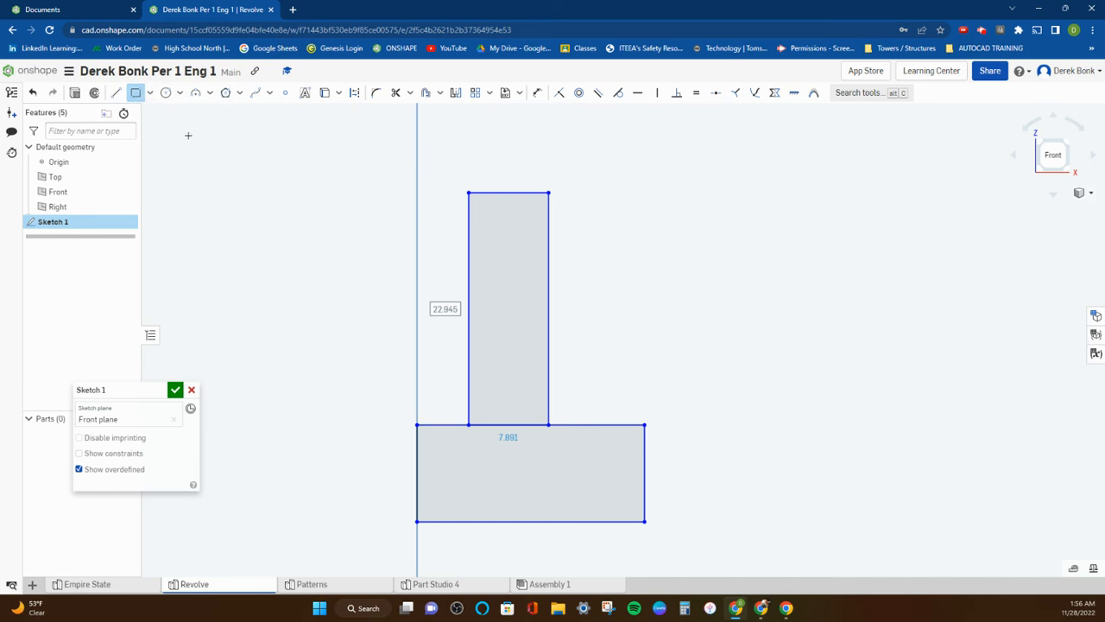
{"action": "left_click", "coordinate": [417, 191]}
{"action": "scroll", "coordinate": [674, 126], "scroll_direction": "down", "scroll_amount": 1}
{"action": "middle_click_drag", "start_coordinate": [673, 133], "coordinate": [595, 208]}
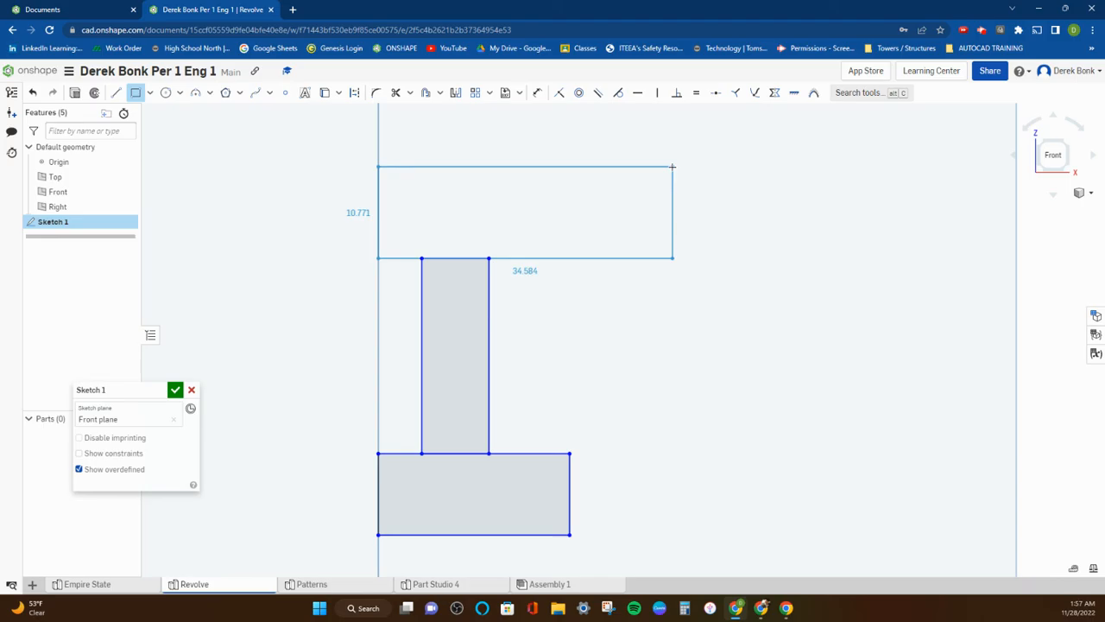
{"action": "left_click", "coordinate": [672, 167]}
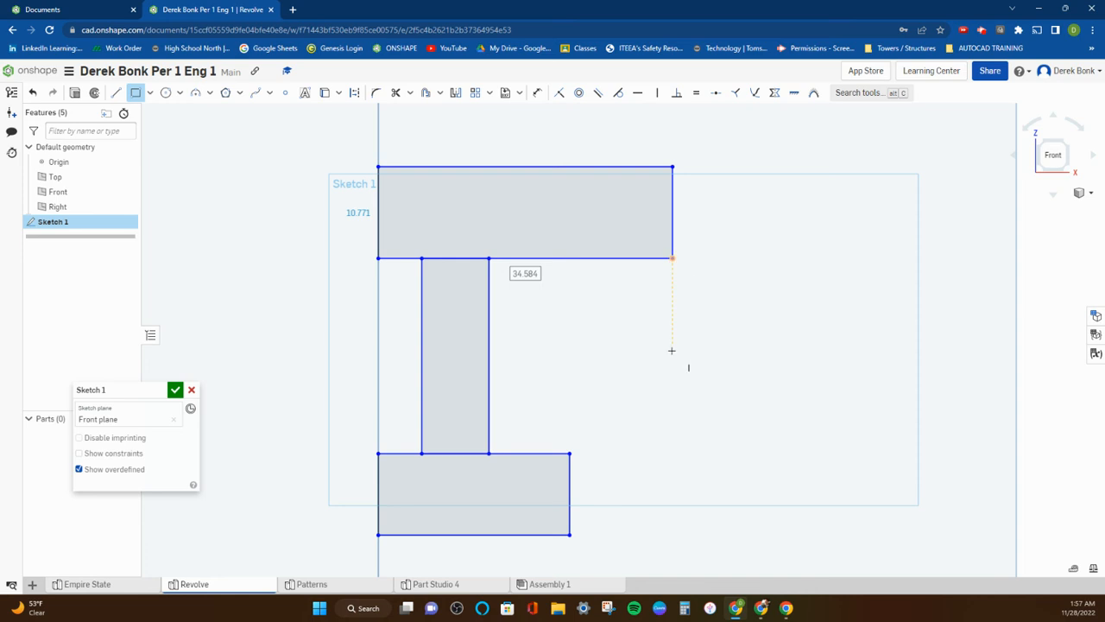
{"action": "scroll", "coordinate": [745, 336], "scroll_direction": "down", "scroll_amount": 3}
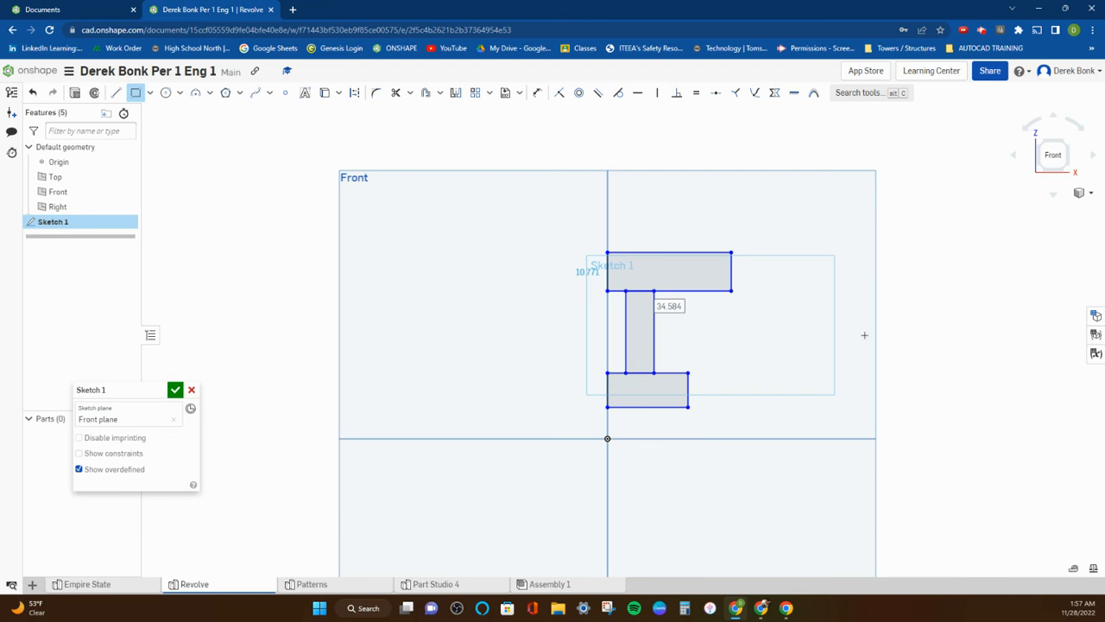
{"action": "scroll", "coordinate": [790, 375], "scroll_direction": "up", "scroll_amount": 1}
{"action": "middle_click_drag", "start_coordinate": [790, 375], "coordinate": [668, 361]}
{"action": "scroll", "coordinate": [667, 360], "scroll_direction": "up", "scroll_amount": 1}
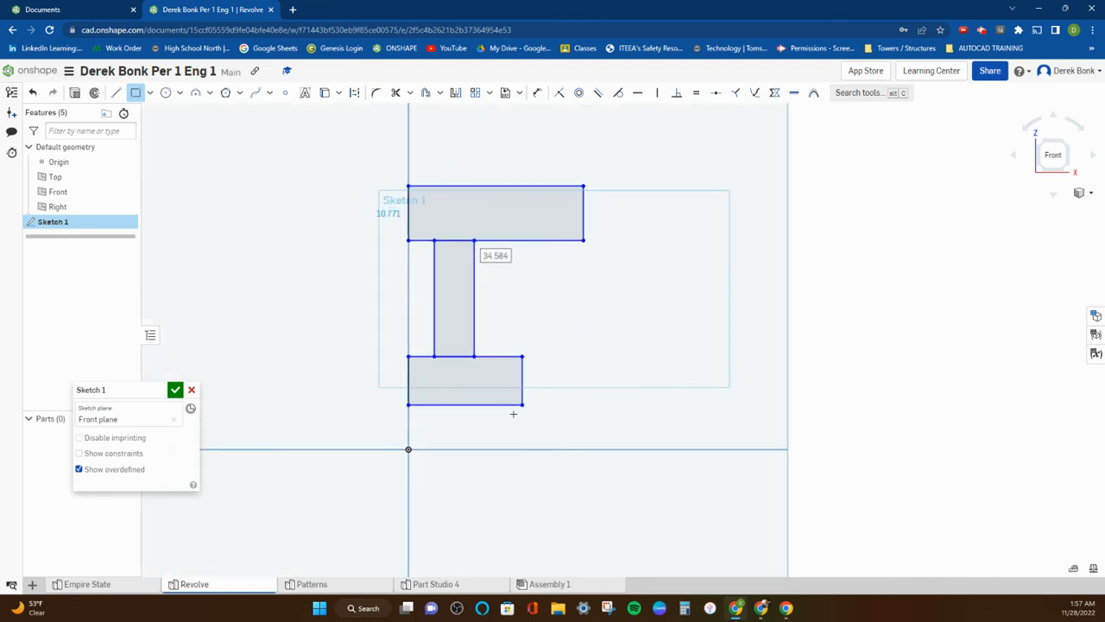
{"action": "scroll", "coordinate": [501, 420], "scroll_direction": "up", "scroll_amount": 1}
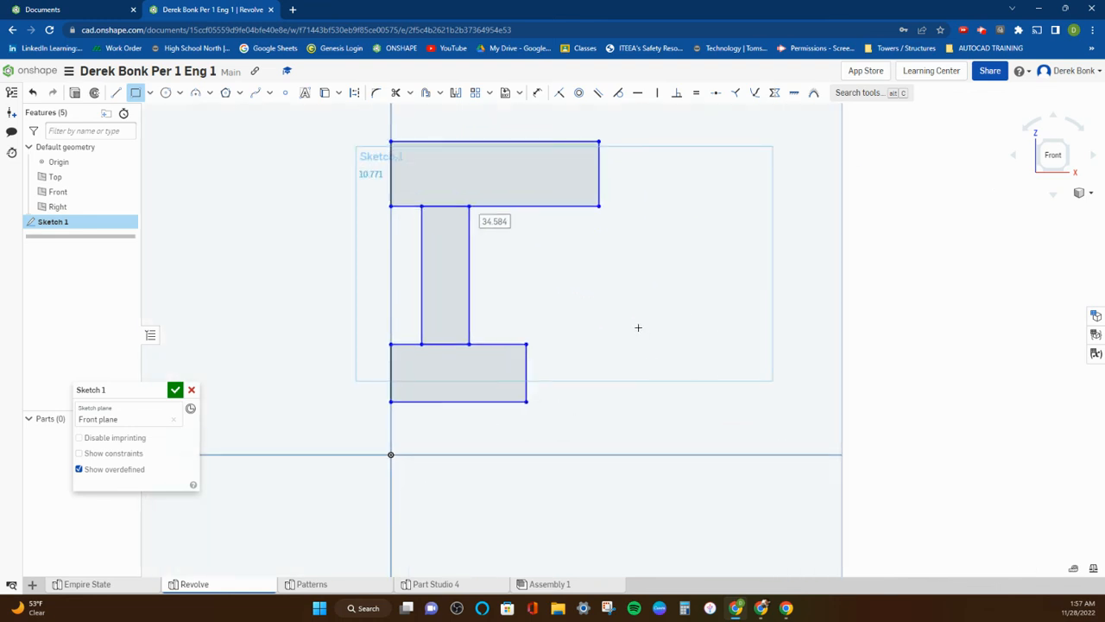
{"action": "left_click", "coordinate": [95, 93]}
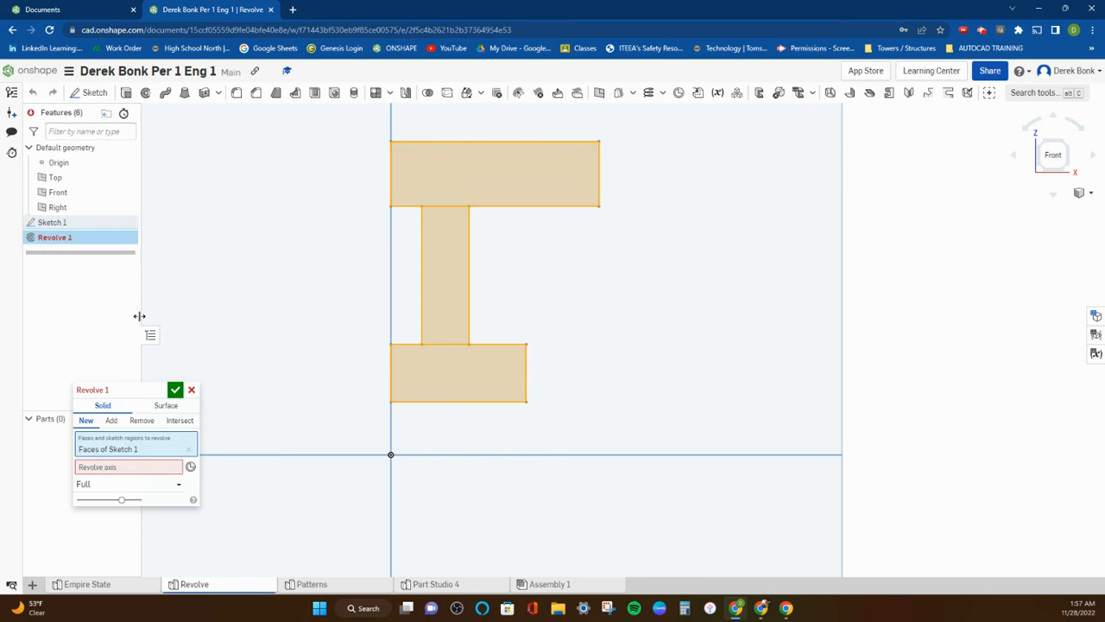
{"action": "left_click_drag", "start_coordinate": [114, 386], "coordinate": [265, 147]}
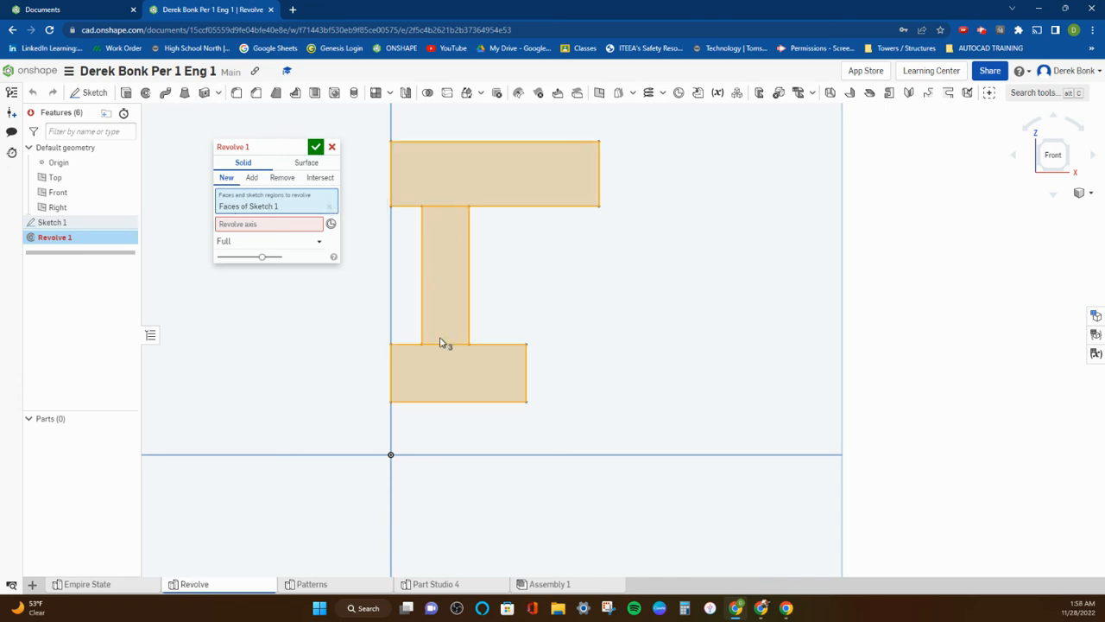
{"action": "left_click", "coordinate": [247, 227]}
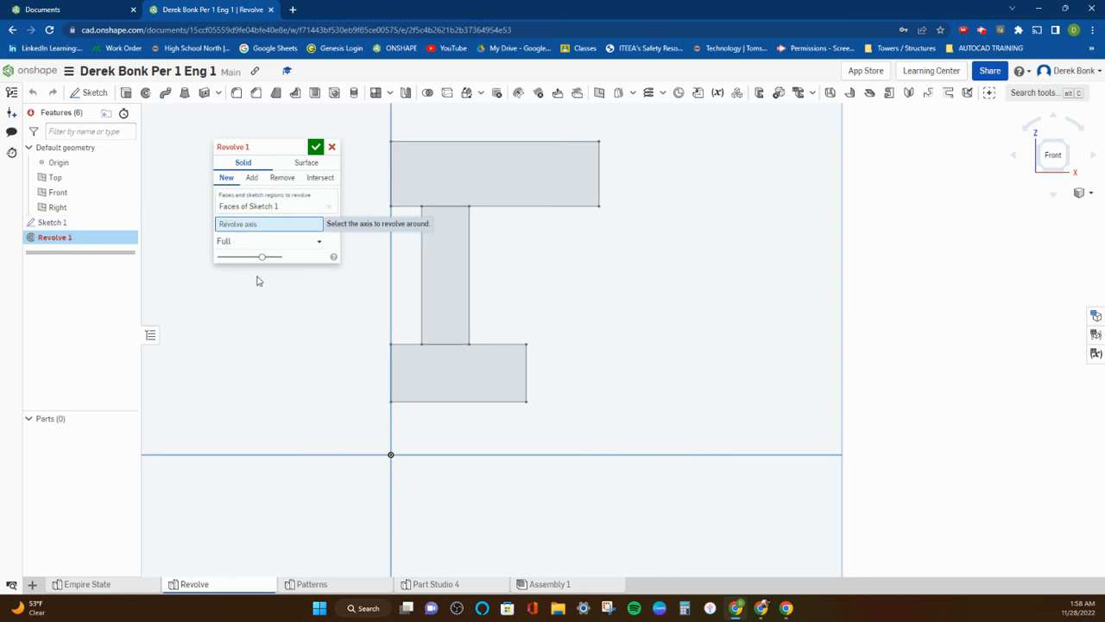
{"action": "left_click", "coordinate": [332, 148]}
Reopen Sketch 1 for editing with no drawing tool active.
{"action": "left_click", "coordinate": [84, 223]}
{"action": "double_click", "coordinate": [84, 223]}
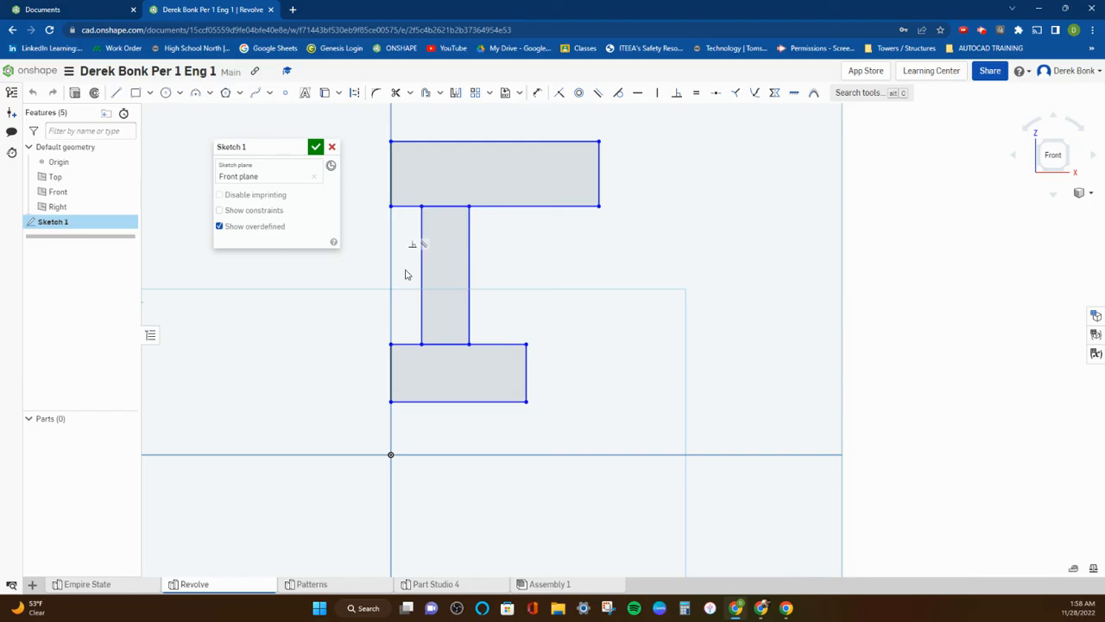
{"action": "left_click", "coordinate": [136, 92]}
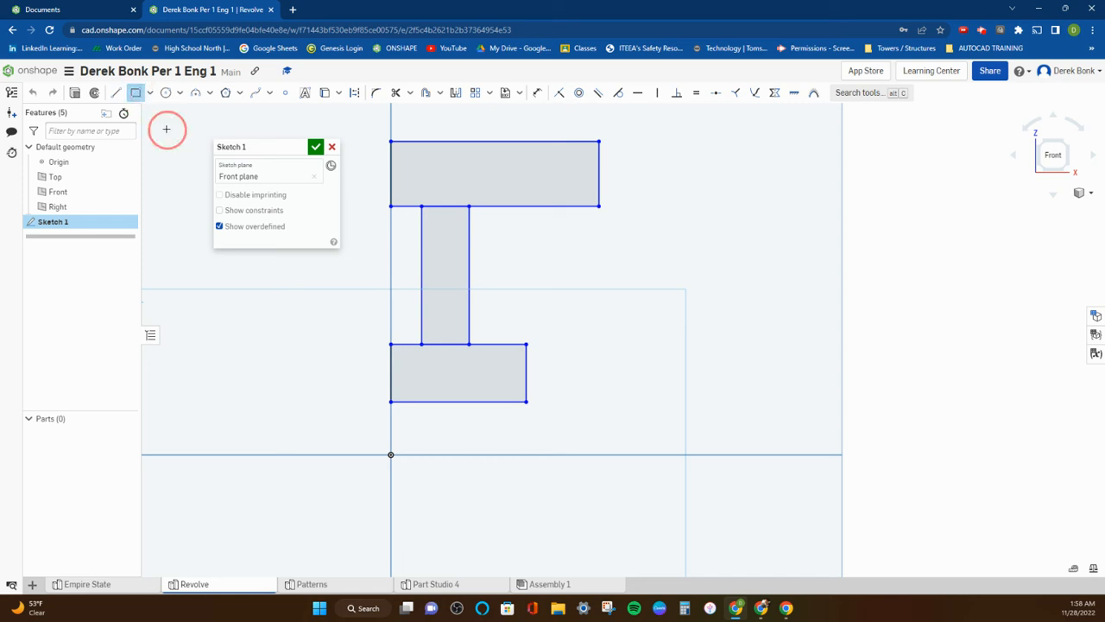
{"action": "right_click", "coordinate": [167, 129]}
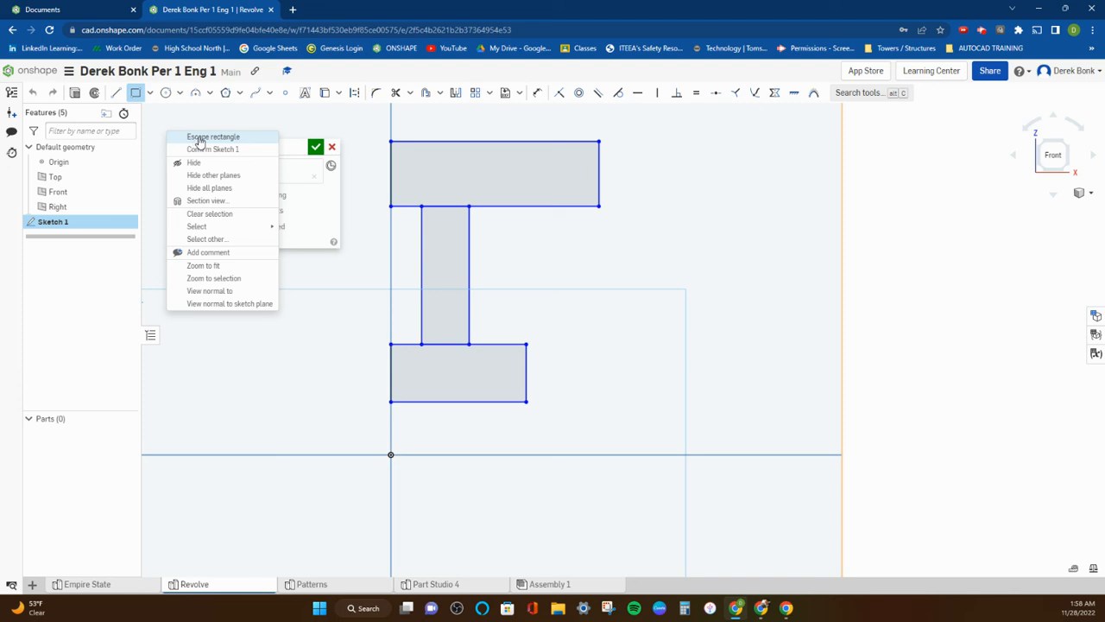
{"action": "left_click", "coordinate": [200, 138]}
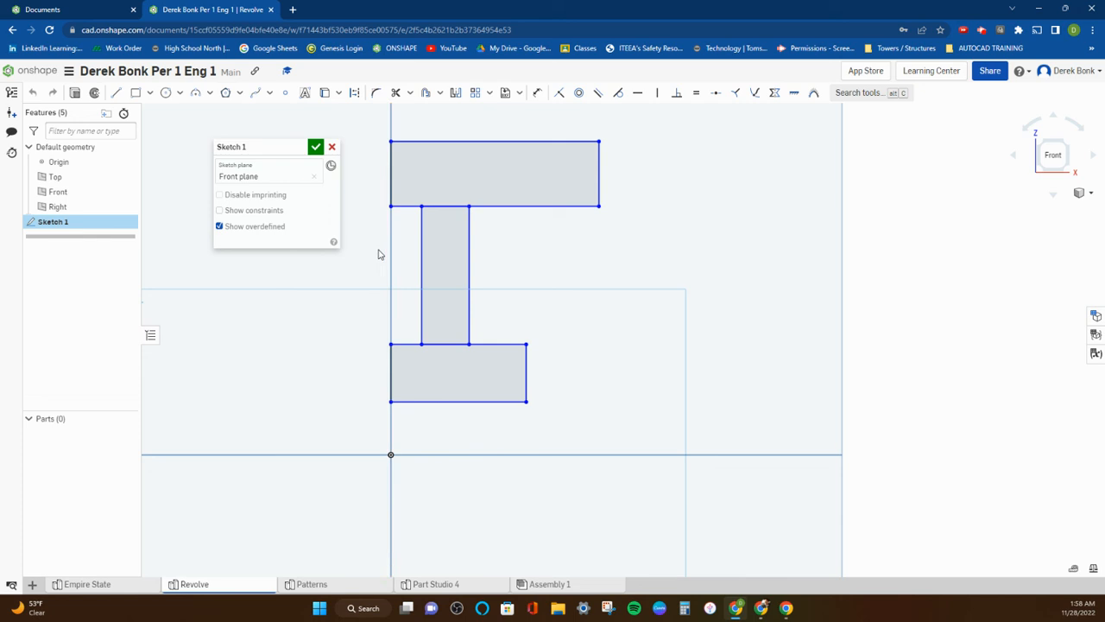
Reduce the uppermost rectangle's height and slightly shorten its width by moving its upper and outer edges inward, and accept the sketch.
{"action": "left_click_drag", "start_coordinate": [446, 141], "coordinate": [446, 174]}
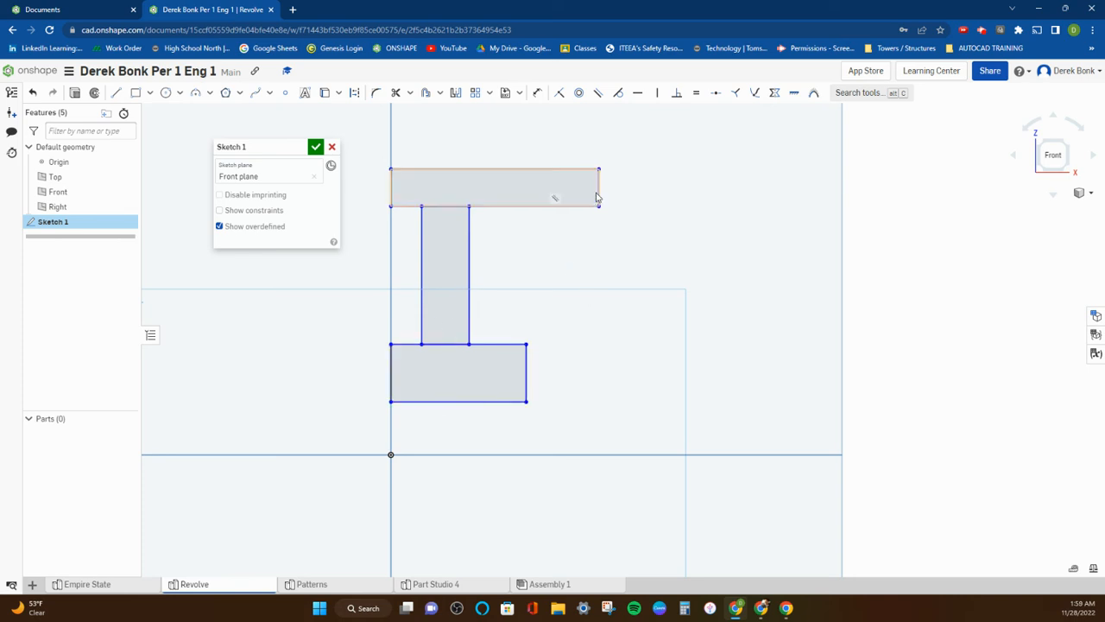
{"action": "mouse_move", "coordinate": [602, 195]}
{"action": "left_mouse_down"}
{"action": "mouse_move", "coordinate": [537, 200]}
{"action": "mouse_move", "coordinate": [602, 199]}
{"action": "mouse_move", "coordinate": [592, 197]}
{"action": "left_mouse_up"}
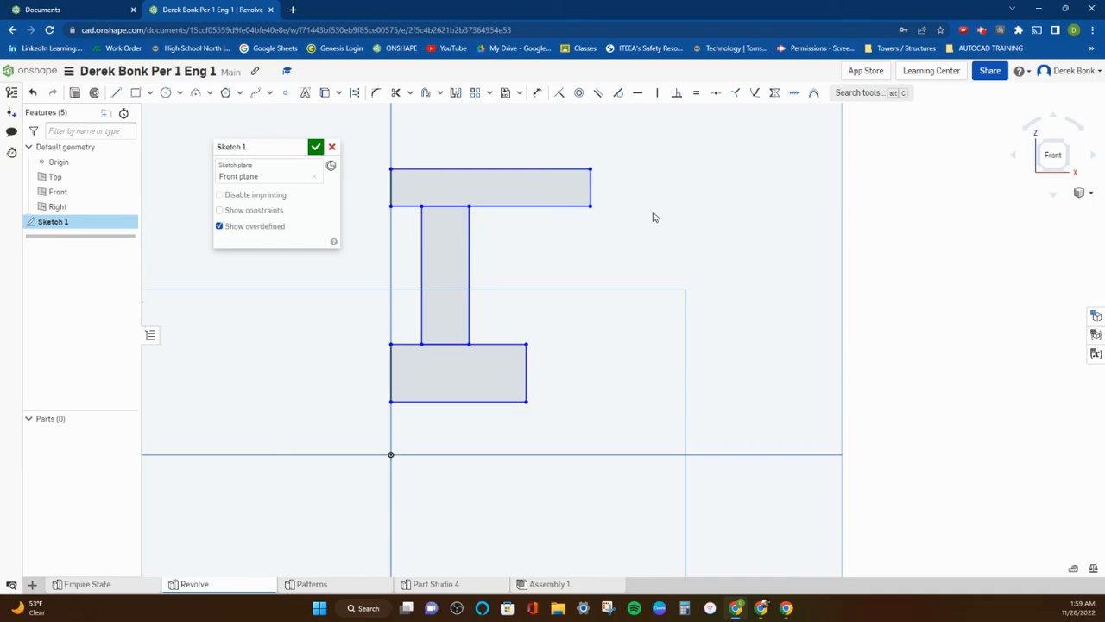
{"action": "right_click", "coordinate": [626, 190]}
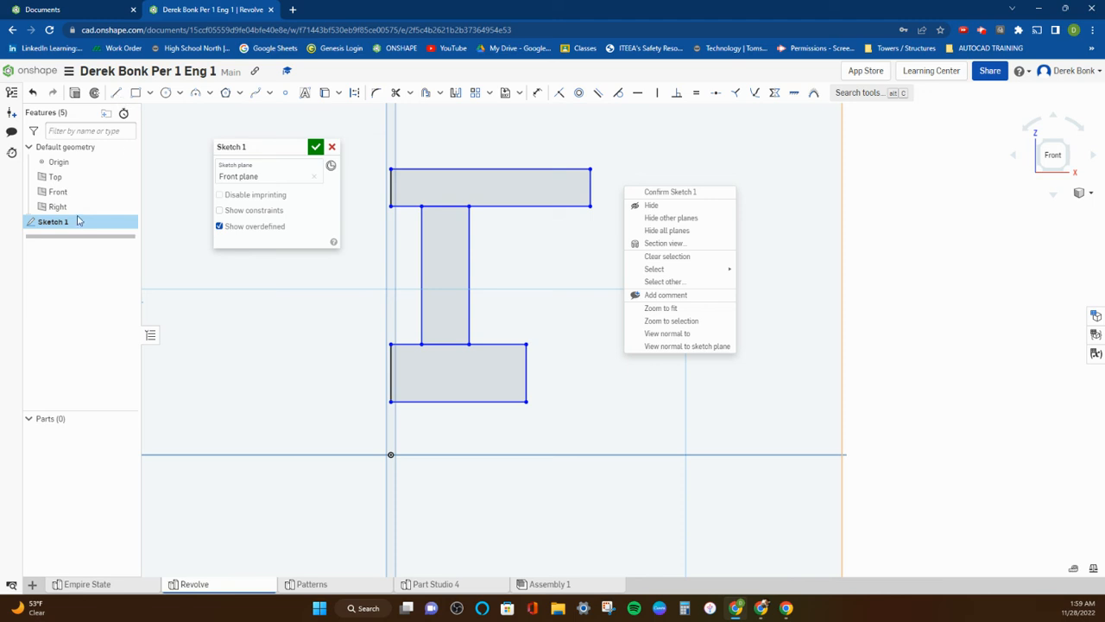
{"action": "left_click", "coordinate": [318, 150]}
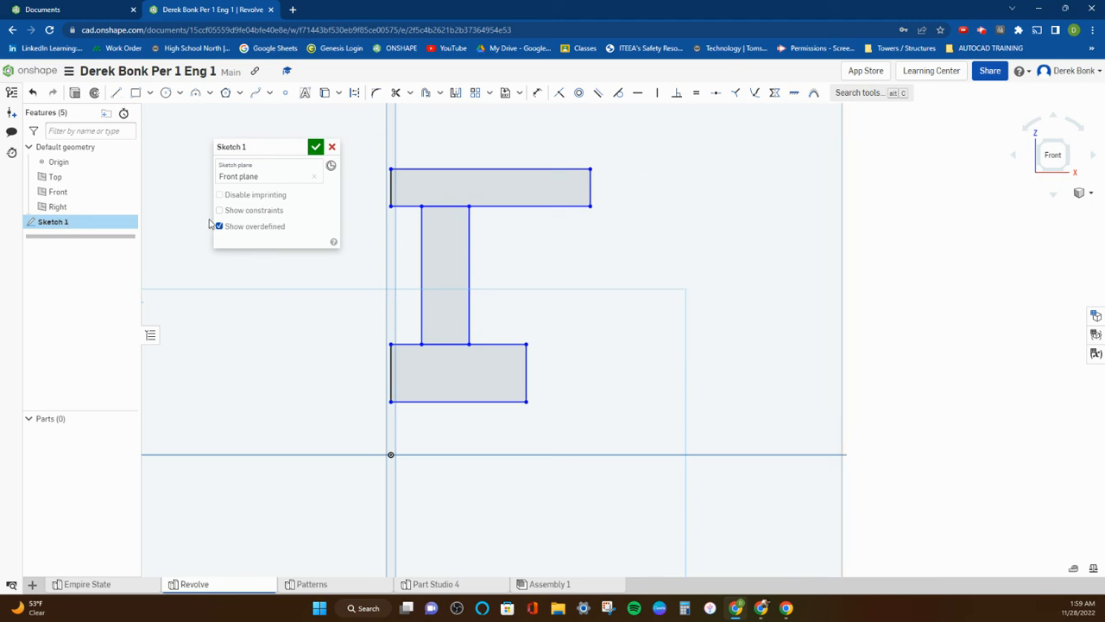
{"action": "left_click", "coordinate": [316, 147]}
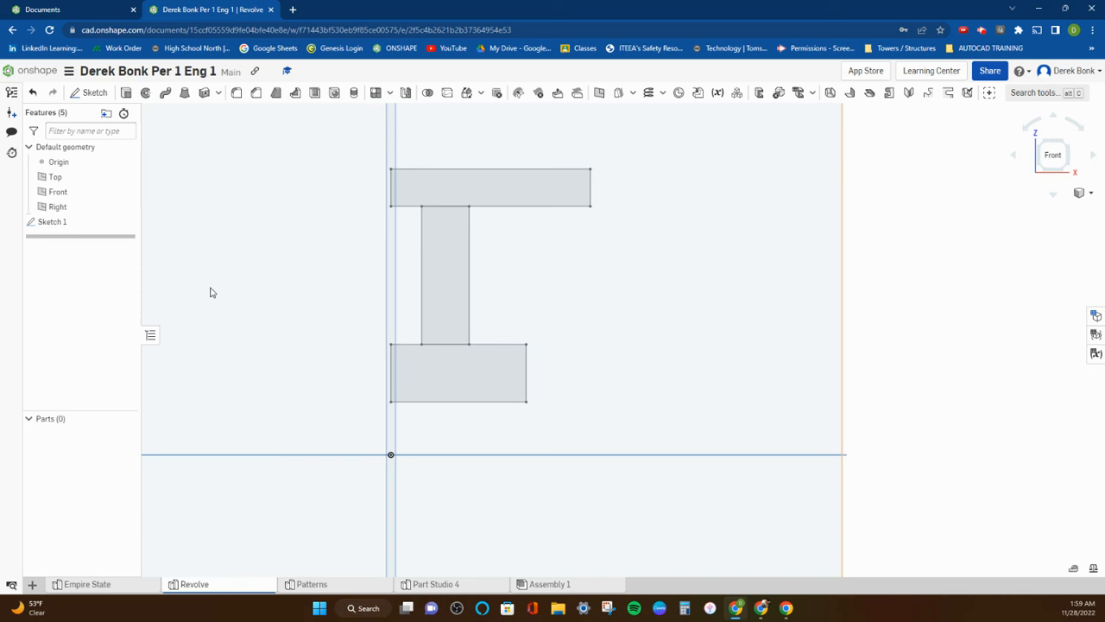
Add a horizontal line about 14 mm long to Sketch 1, lying on the horizontal axis below the rectangles and slightly off the origin.
{"action": "left_click", "coordinate": [1052, 154]}
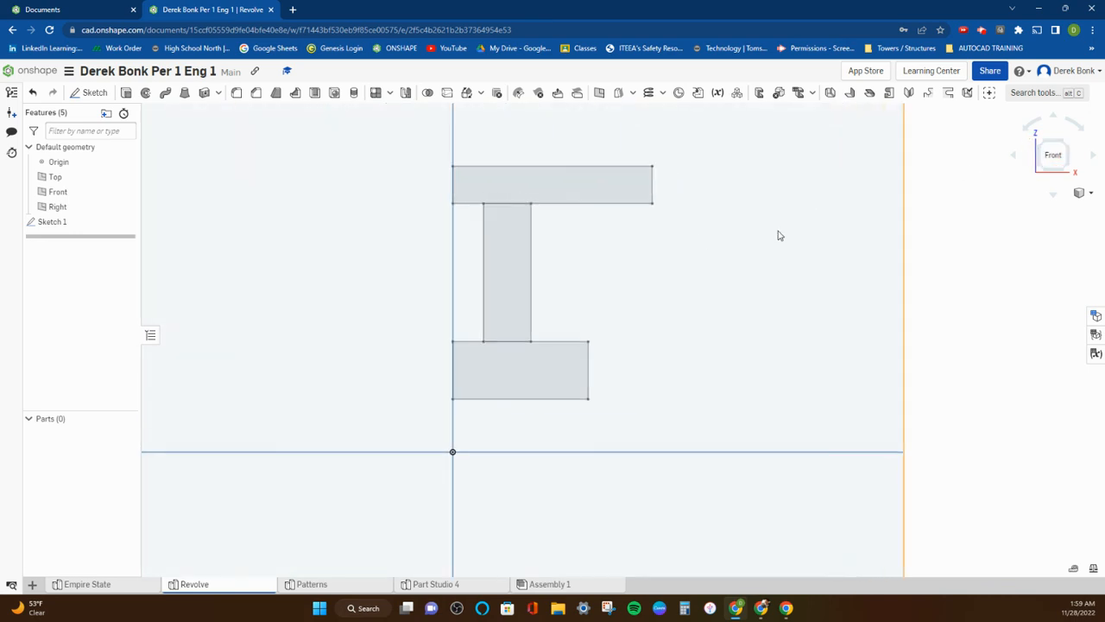
{"action": "left_click", "coordinate": [52, 222]}
{"action": "double_click", "coordinate": [52, 222]}
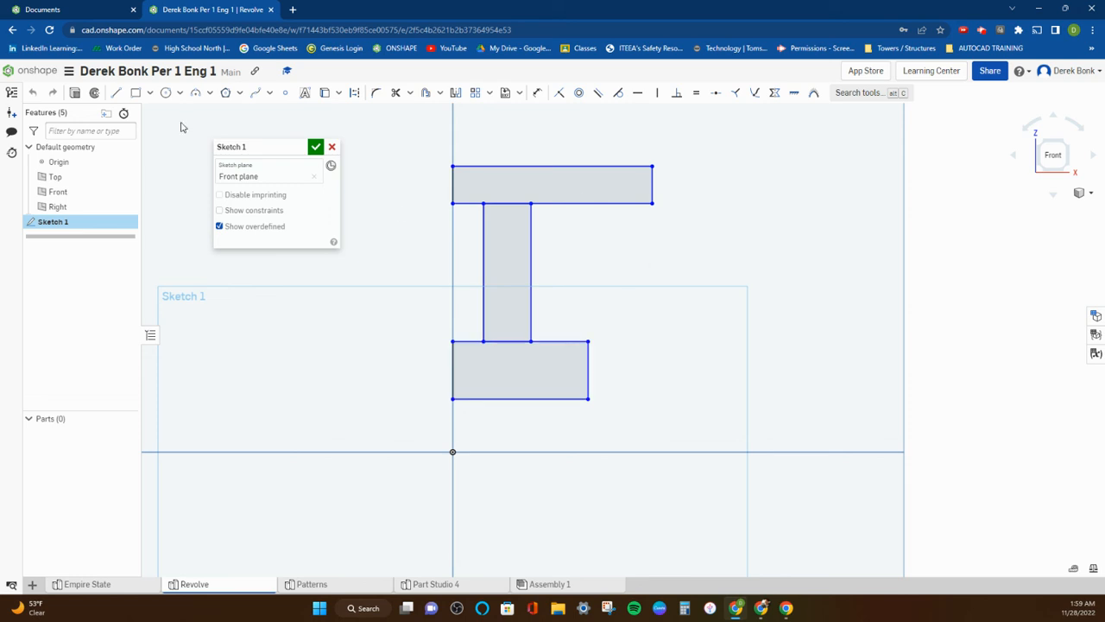
{"action": "left_click", "coordinate": [115, 93]}
{"action": "left_click", "coordinate": [478, 452]}
{"action": "left_click", "coordinate": [562, 452]}
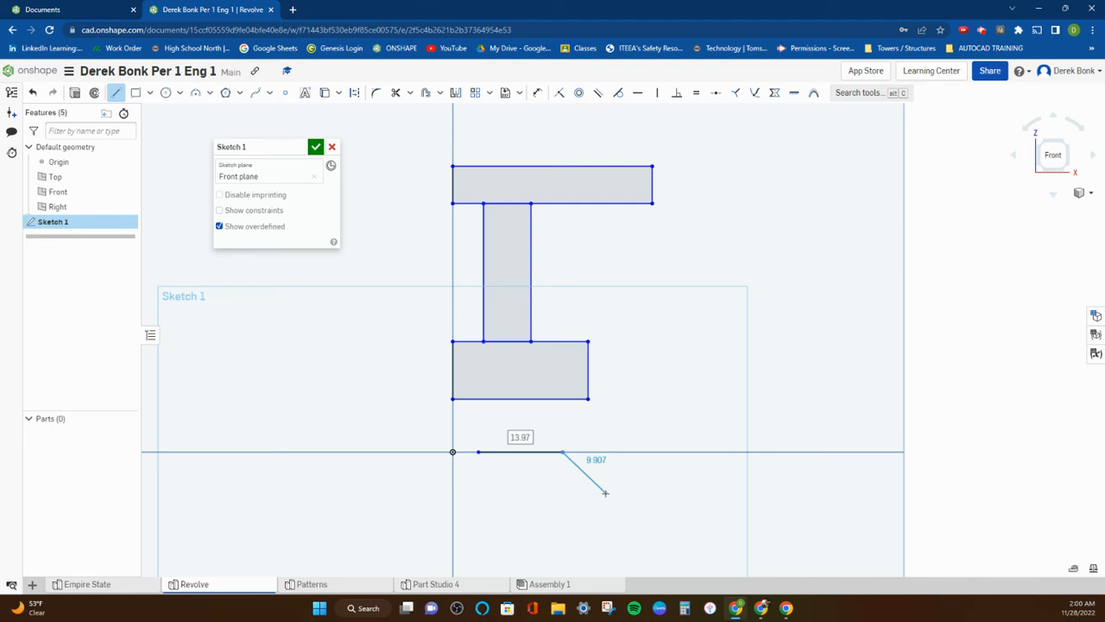
{"action": "right_click", "coordinate": [596, 487]}
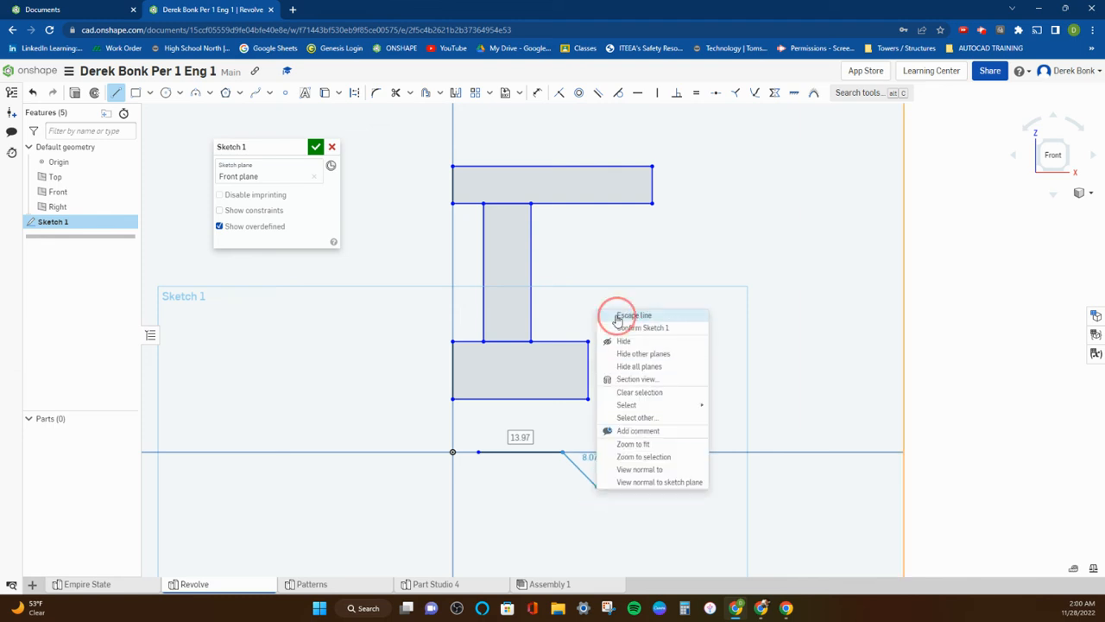
{"action": "left_click", "coordinate": [618, 317]}
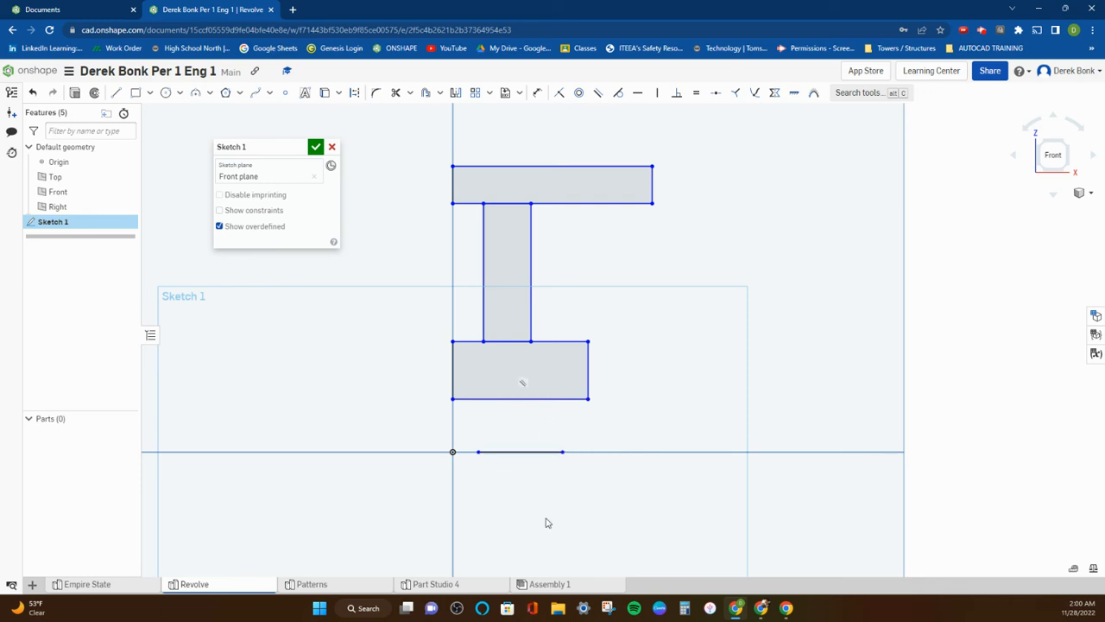
Revolve the sketched rectangles as a new solid through a full turn about the short horizontal line.
{"action": "scroll", "coordinate": [493, 418], "scroll_direction": "down", "scroll_amount": 2}
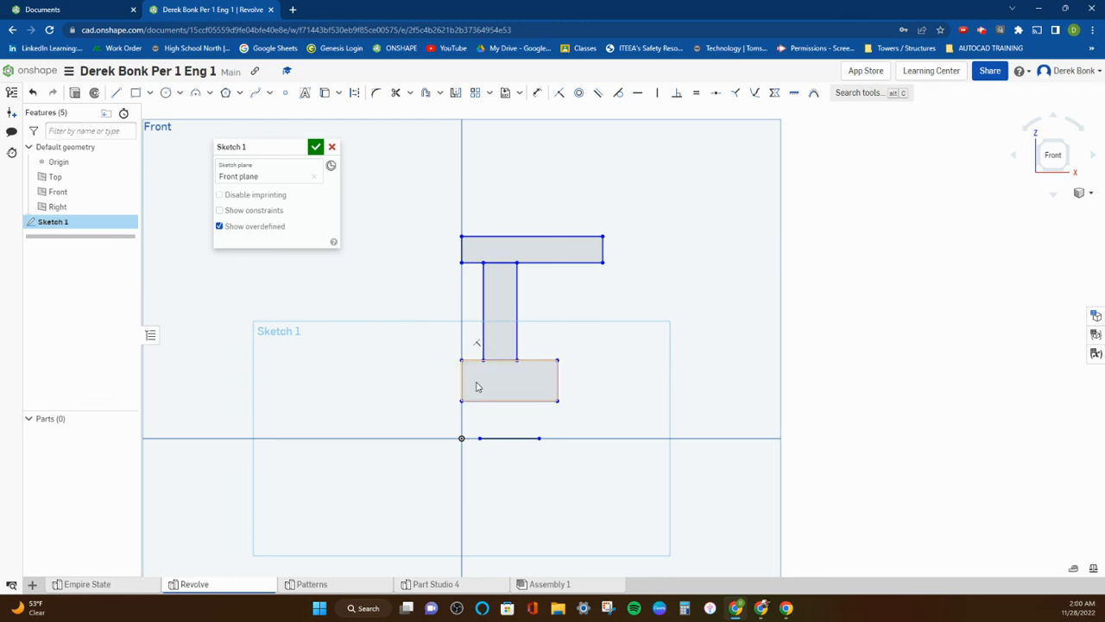
{"action": "left_click", "coordinate": [505, 438]}
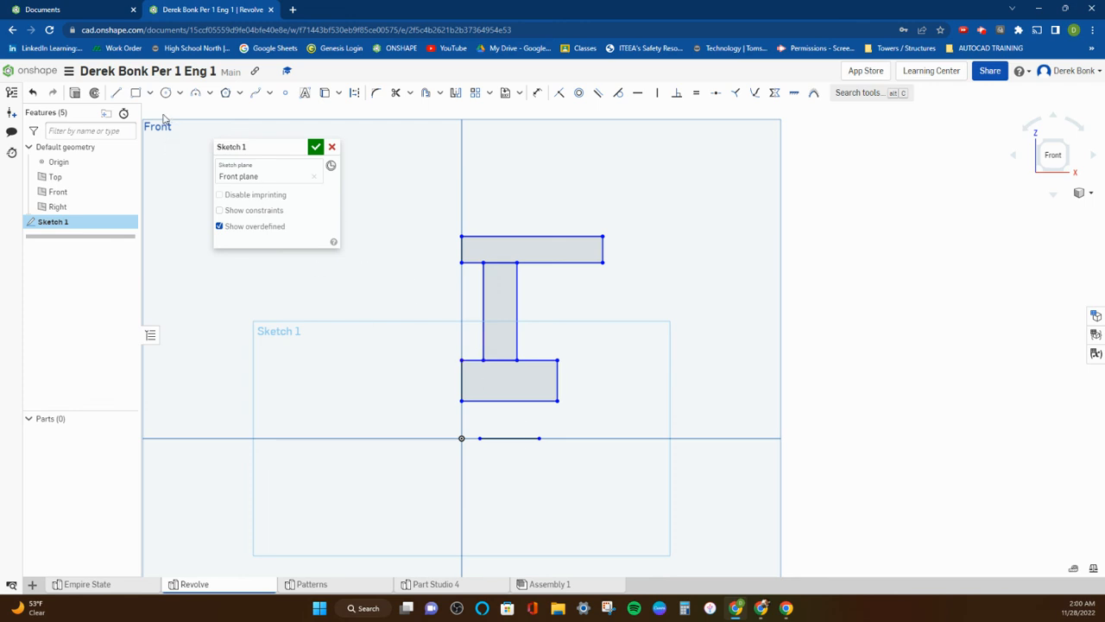
{"action": "key", "text": "shift+w"}
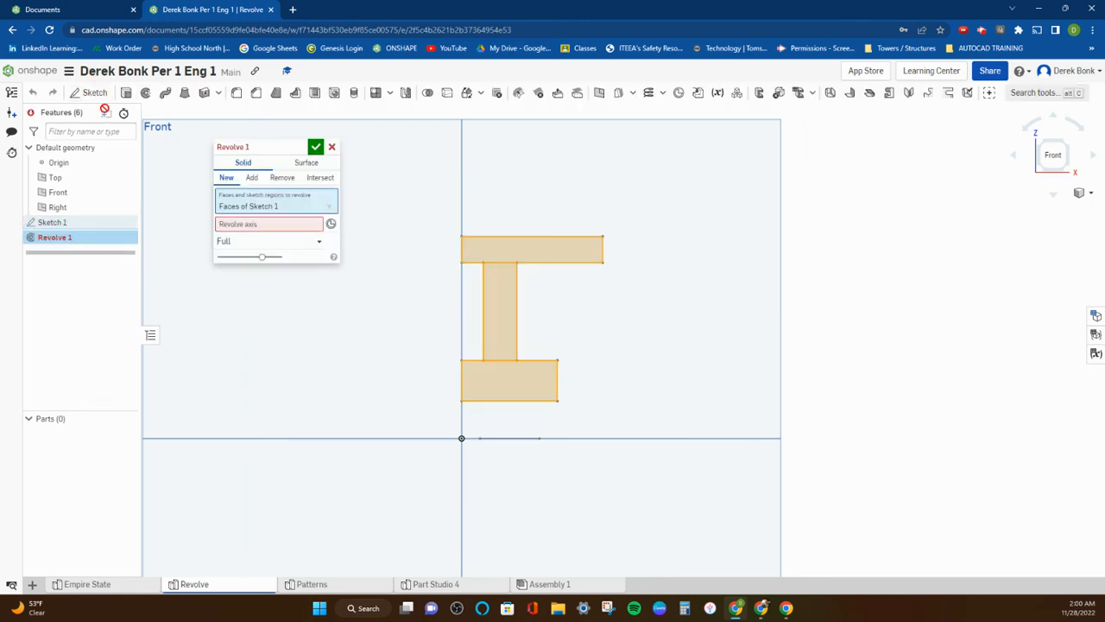
{"action": "left_click", "coordinate": [292, 227]}
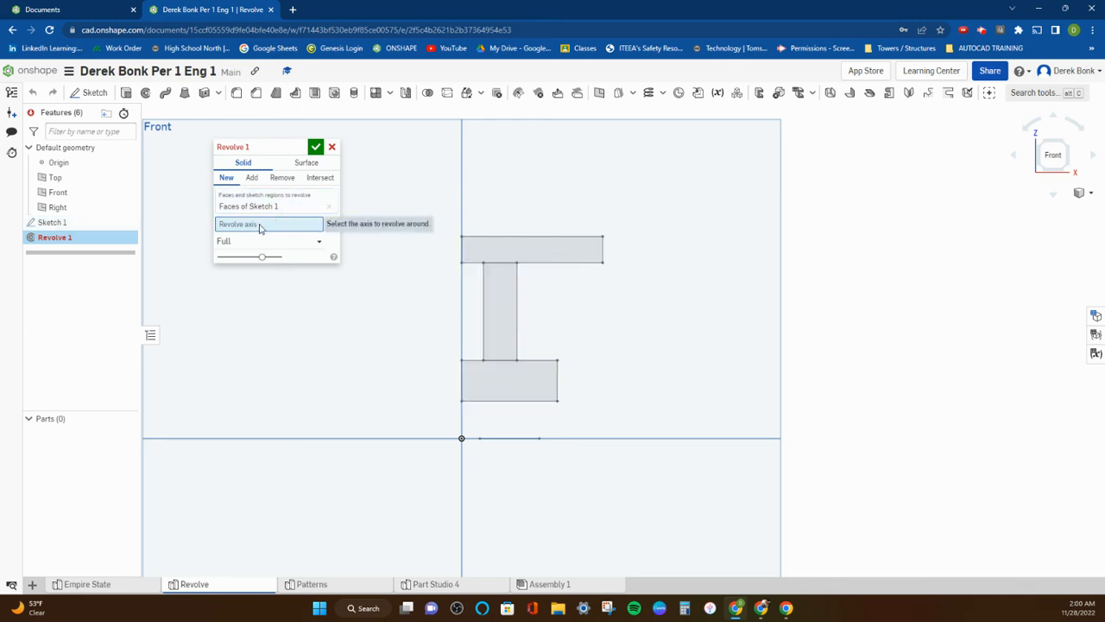
{"action": "left_click", "coordinate": [513, 439]}
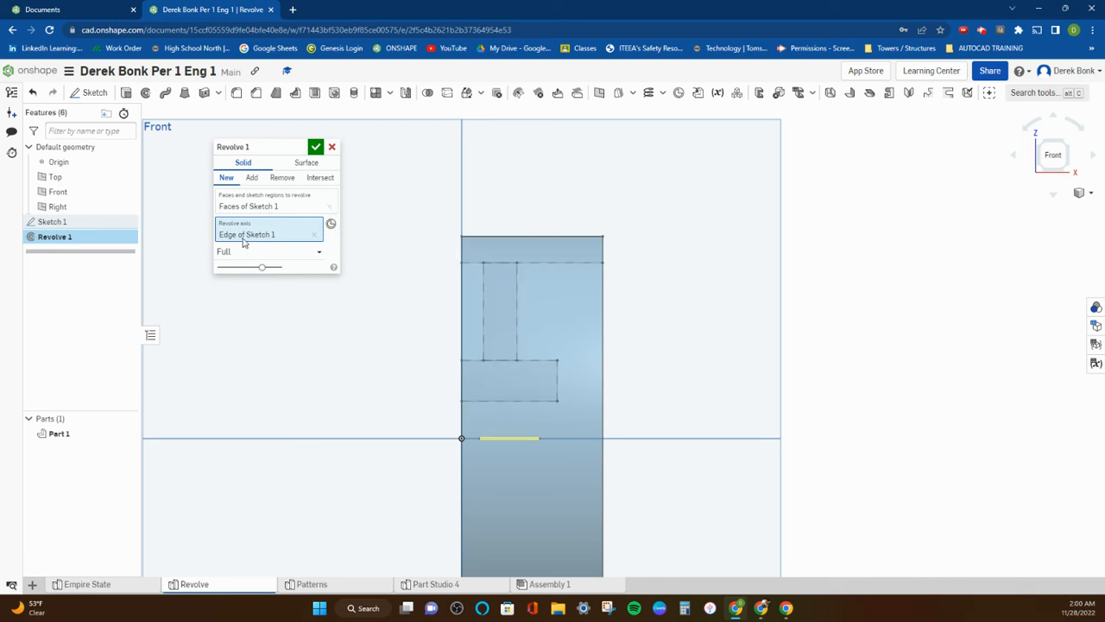
{"action": "mouse_move", "coordinate": [380, 293]}
{"action": "right_mouse_down"}
{"action": "mouse_move", "coordinate": [328, 306]}
{"action": "mouse_move", "coordinate": [453, 301]}
{"action": "mouse_move", "coordinate": [345, 308]}
{"action": "mouse_move", "coordinate": [340, 298]}
{"action": "mouse_move", "coordinate": [380, 297]}
{"action": "right_mouse_up"}
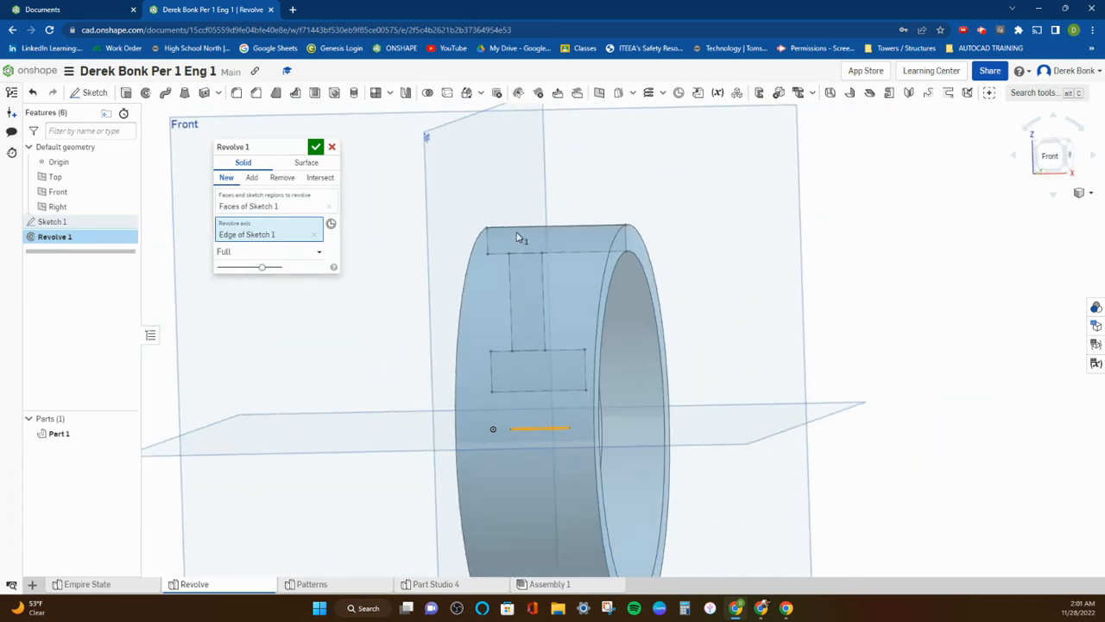
Edit Sketch 1 to make the uppermost rectangle taller and narrower and the lowest rectangle narrower, and accept the sketch.
{"action": "left_click", "coordinate": [92, 224]}
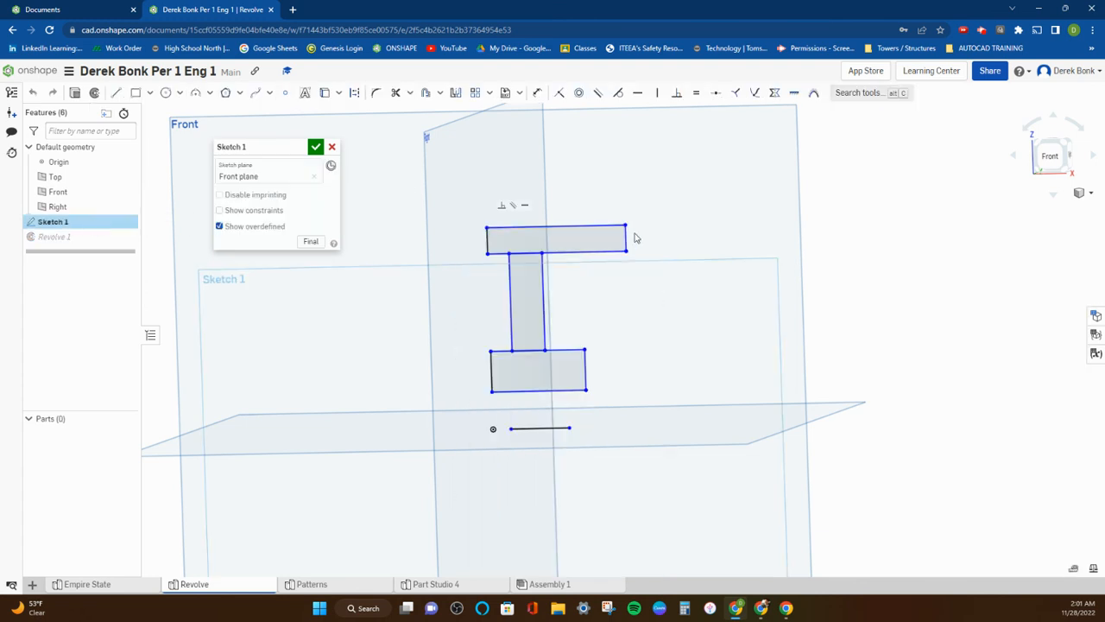
{"action": "left_click", "coordinate": [616, 239]}
{"action": "left_click_drag", "start_coordinate": [616, 240], "coordinate": [584, 216]}
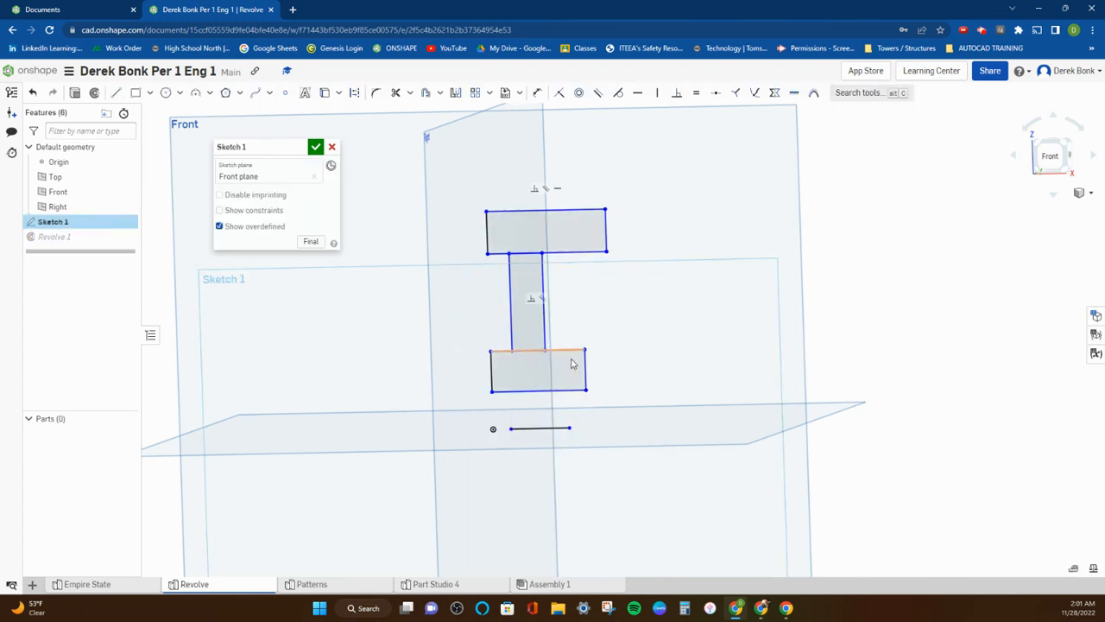
{"action": "left_click_drag", "start_coordinate": [585, 371], "coordinate": [571, 371]}
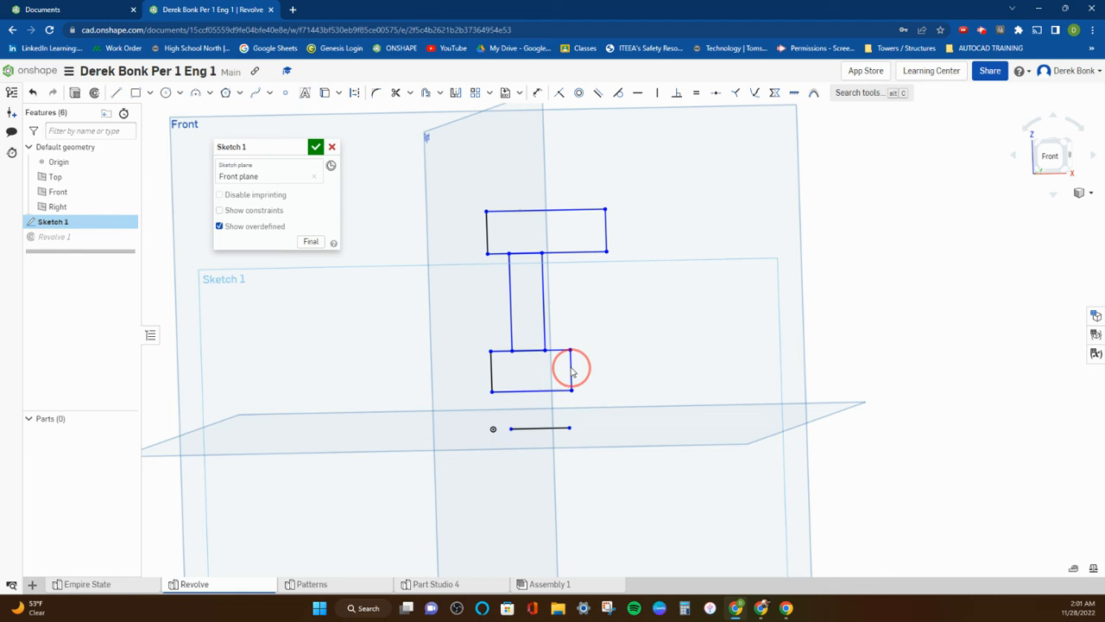
{"action": "left_click", "coordinate": [316, 147]}
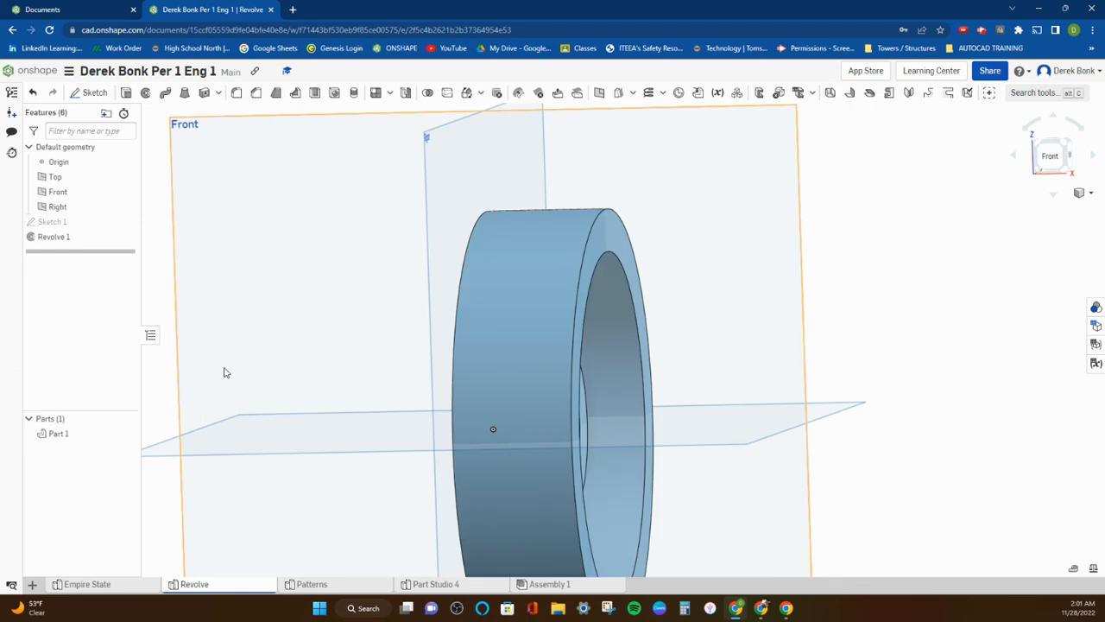
{"action": "scroll", "coordinate": [291, 315], "scroll_direction": "down", "scroll_amount": 4}
{"action": "mouse_move", "coordinate": [278, 309]}
{"action": "right_mouse_down"}
{"action": "mouse_move", "coordinate": [234, 314]}
{"action": "mouse_move", "coordinate": [318, 302]}
{"action": "right_mouse_up"}
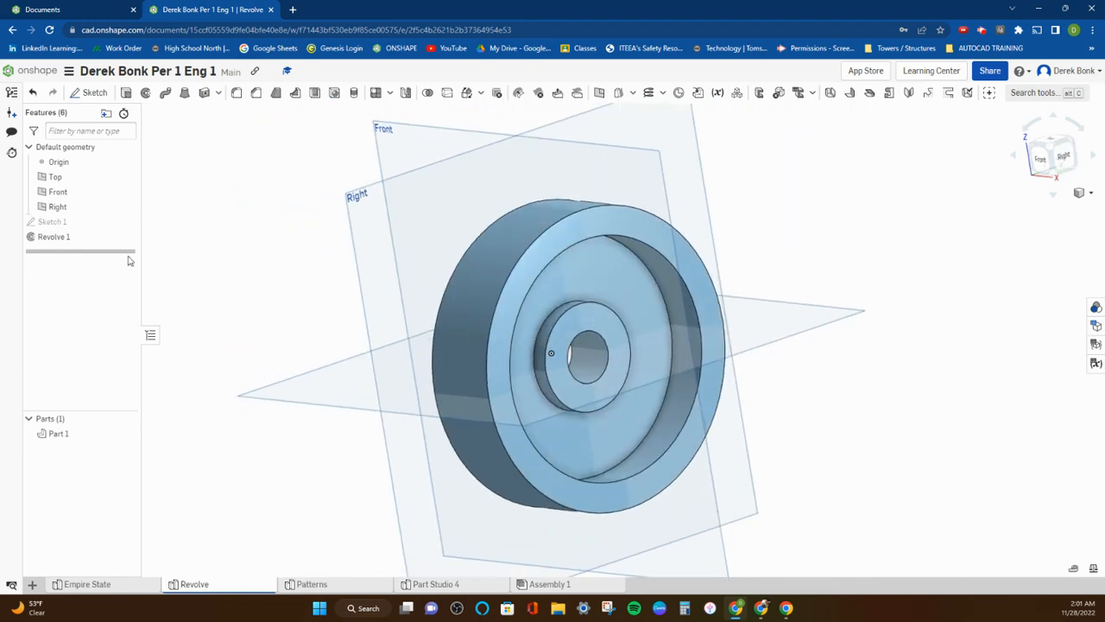
Fillet the two upper corners of the uppermost rectangle in Sketch 1 and accept the sketch.
{"action": "double_click", "coordinate": [88, 221]}
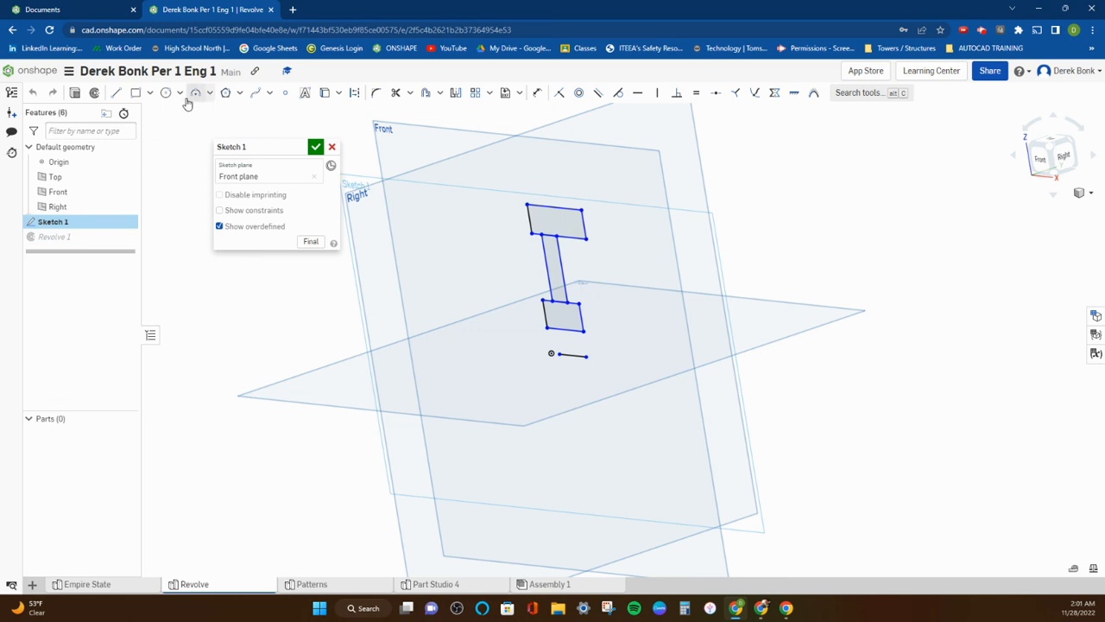
{"action": "left_click", "coordinate": [377, 94]}
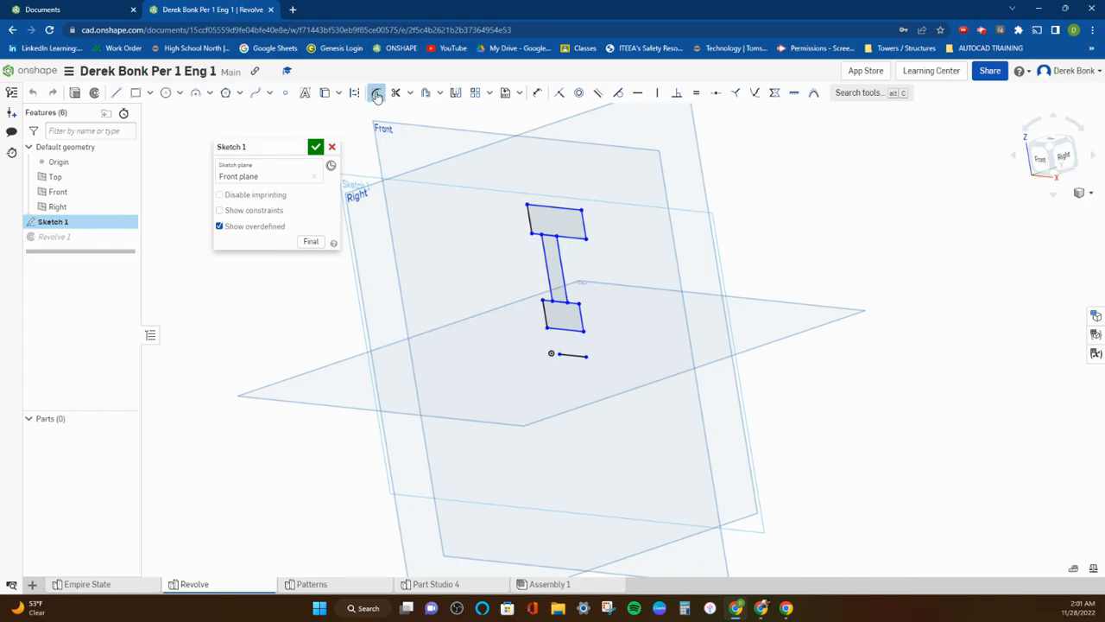
{"action": "left_click", "coordinate": [583, 209]}
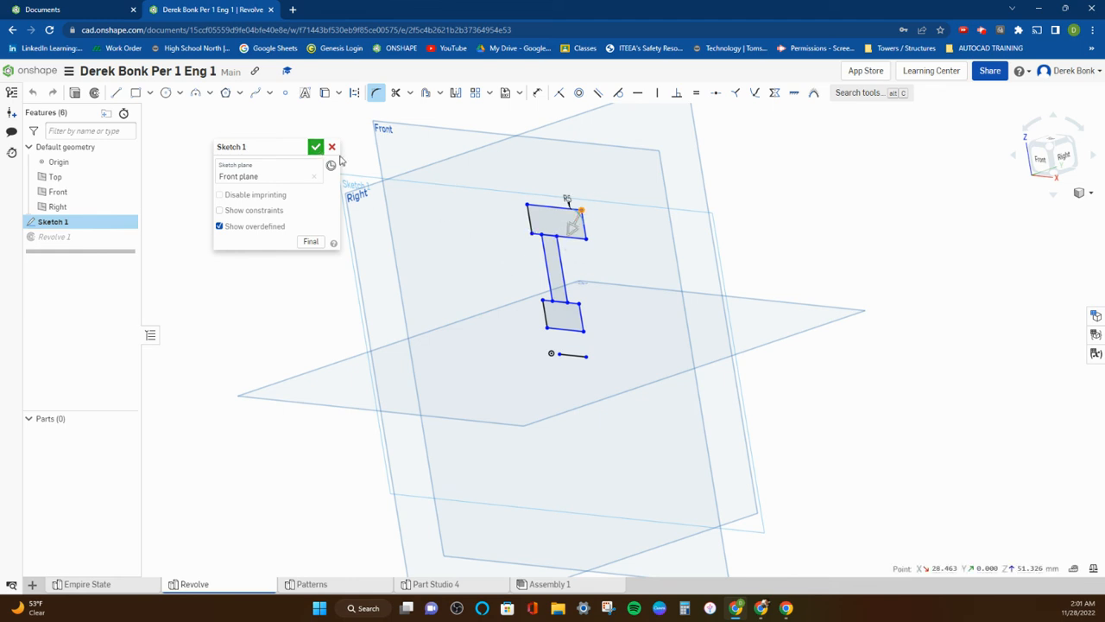
{"action": "left_click", "coordinate": [528, 205]}
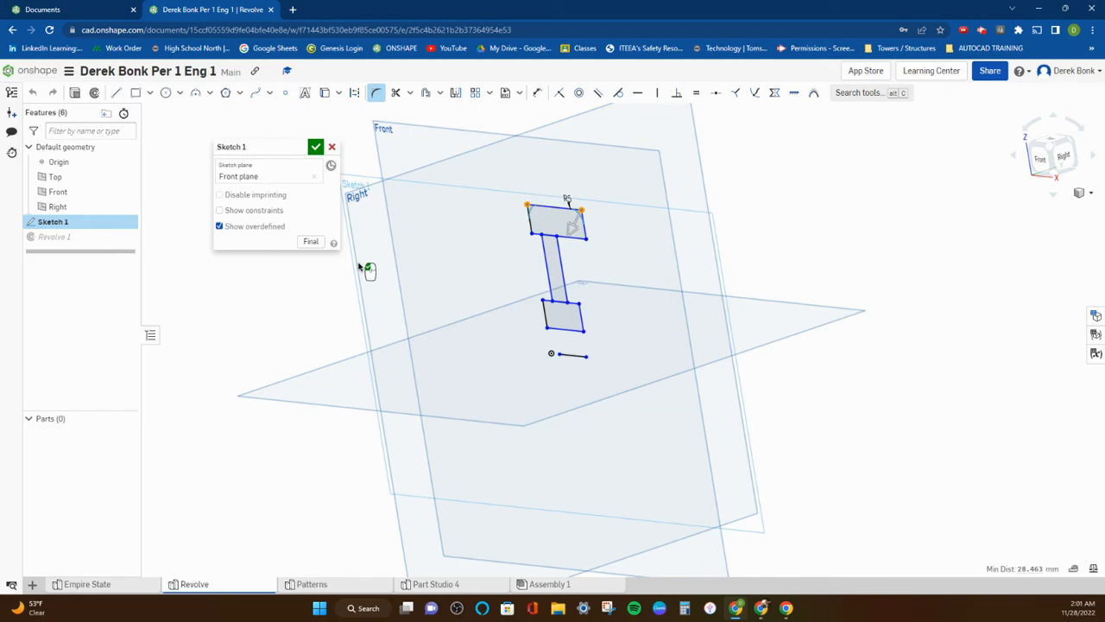
{"action": "left_click", "coordinate": [314, 148]}
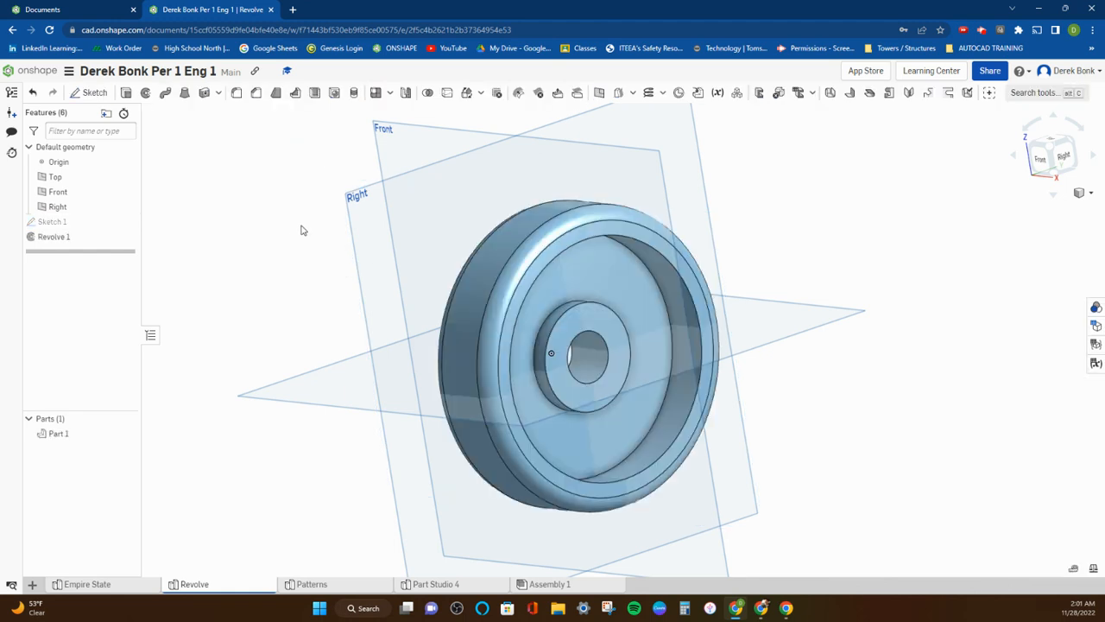
{"action": "mouse_move", "coordinate": [363, 229]}
{"action": "right_mouse_down"}
{"action": "mouse_move", "coordinate": [389, 222]}
{"action": "mouse_move", "coordinate": [346, 184]}
{"action": "mouse_move", "coordinate": [358, 229]}
{"action": "mouse_move", "coordinate": [376, 216]}
{"action": "mouse_move", "coordinate": [366, 229]}
{"action": "right_mouse_up"}
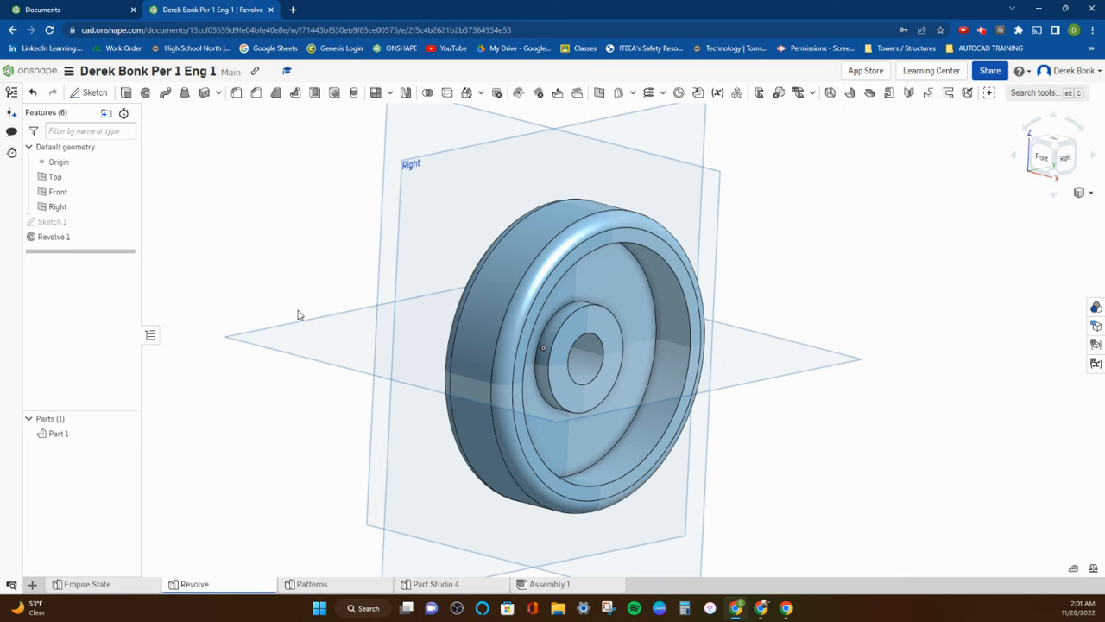
Rename the revolved part as Wheel.
{"action": "right_click", "coordinate": [57, 434]}
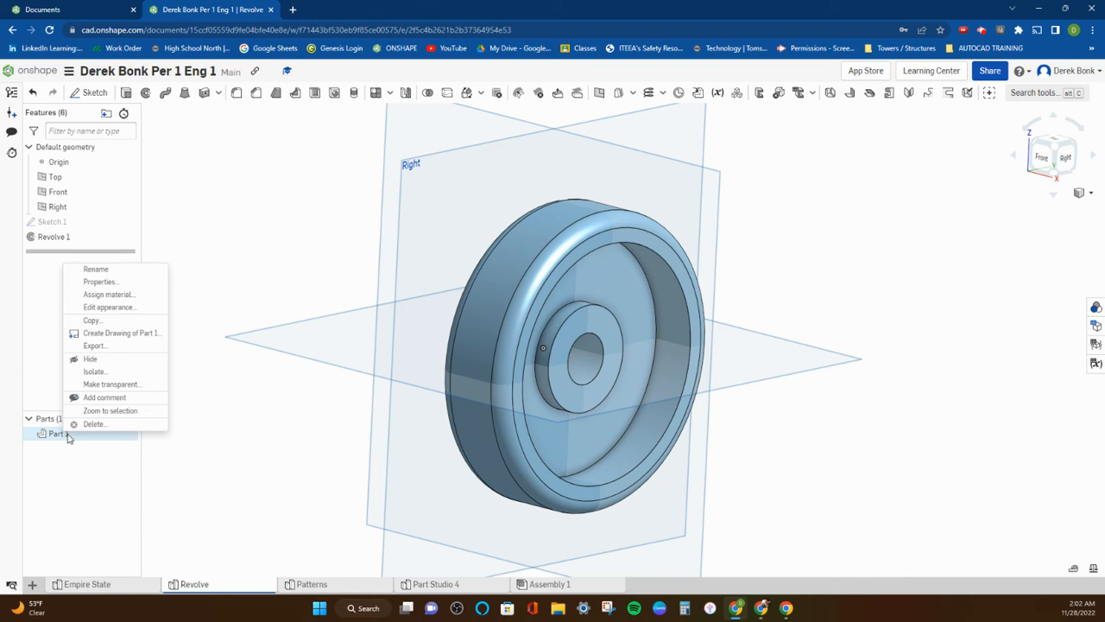
{"action": "left_click", "coordinate": [95, 269]}
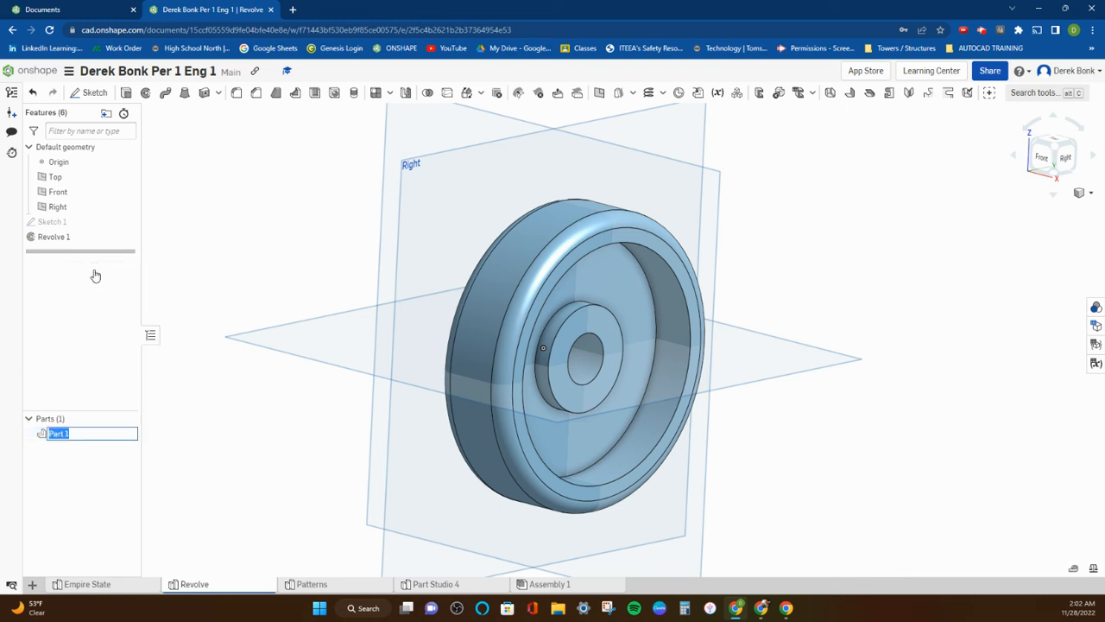
{"action": "type", "text": "Wheel"}
{"action": "key", "text": "Return"}
Change the Wheel part's appearance to purple #981FAC at full opacity.
{"action": "right_click", "coordinate": [64, 439]}
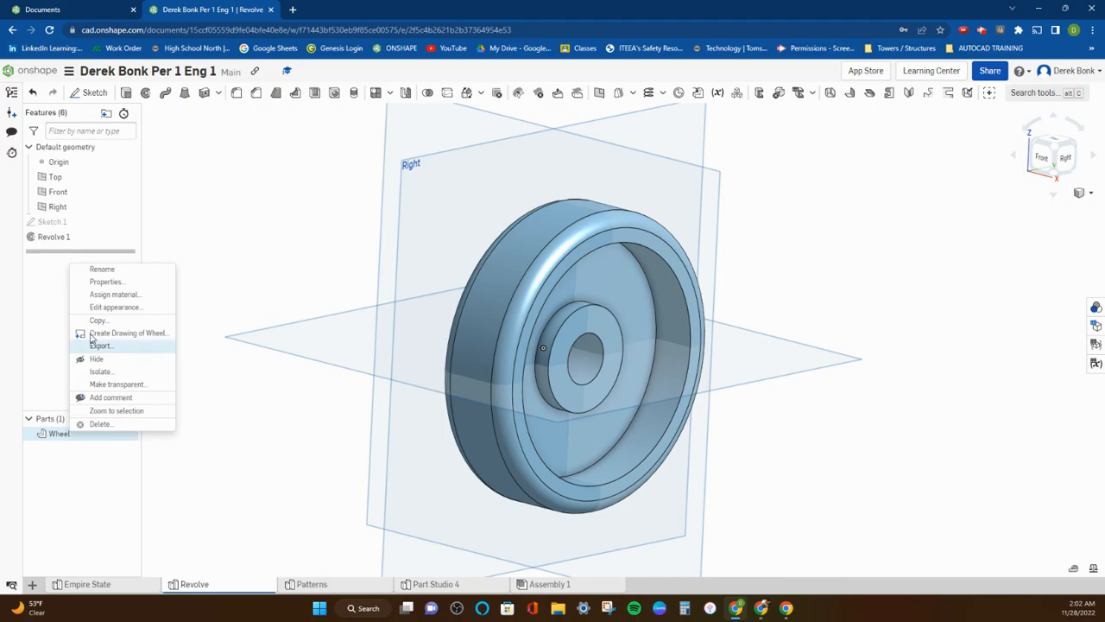
{"action": "left_click", "coordinate": [101, 308]}
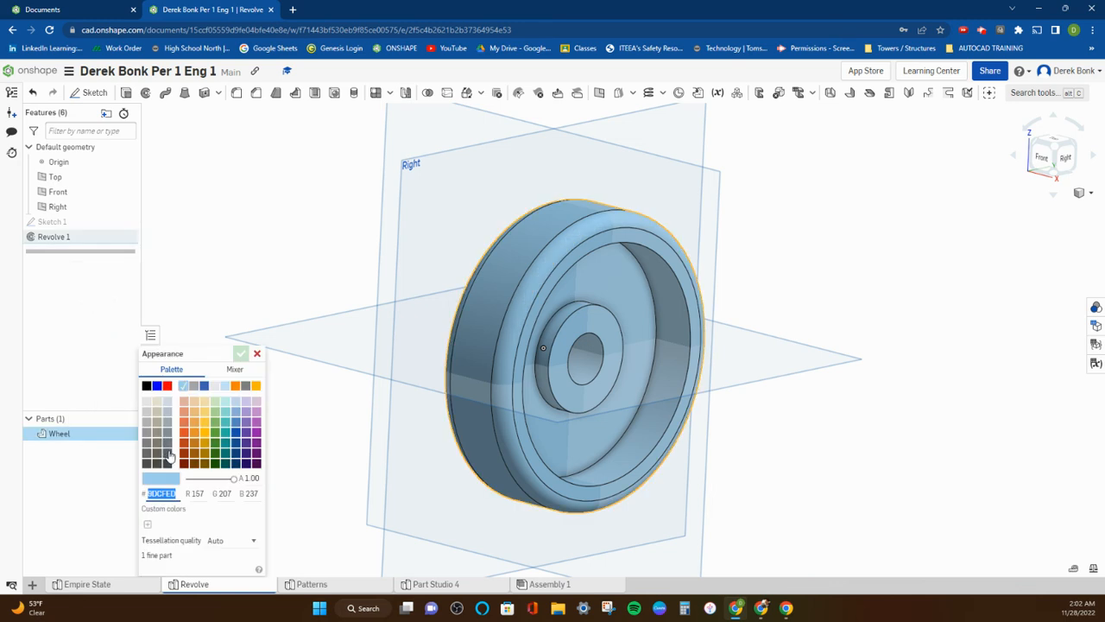
{"action": "left_click", "coordinate": [257, 431]}
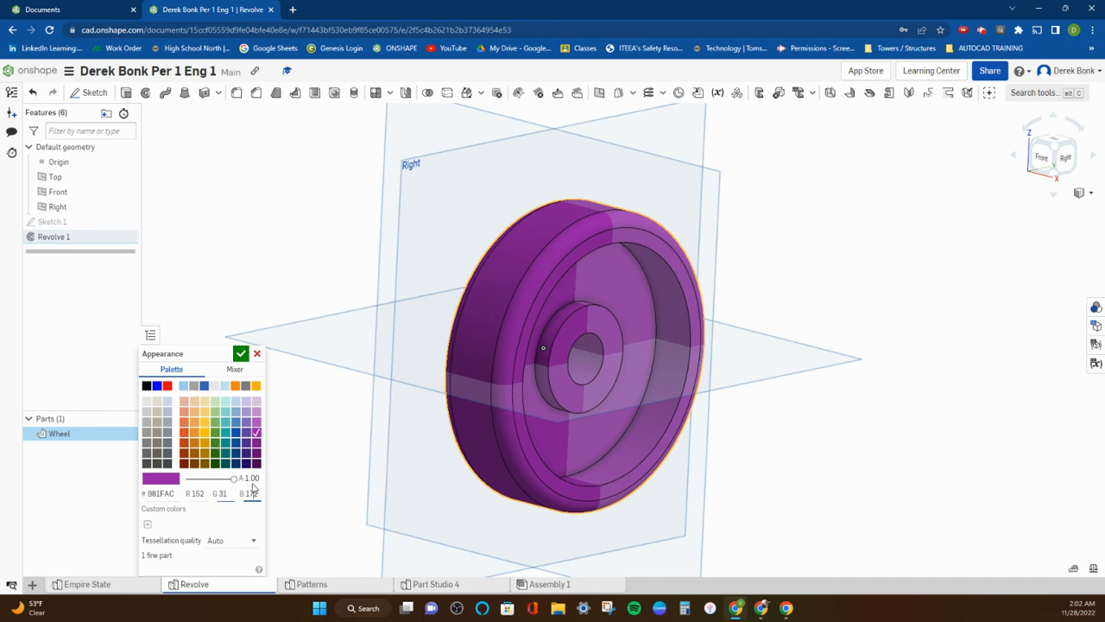
{"action": "mouse_move", "coordinate": [232, 479]}
{"action": "left_mouse_down"}
{"action": "mouse_move", "coordinate": [209, 482]}
{"action": "mouse_move", "coordinate": [252, 478]}
{"action": "mouse_move", "coordinate": [235, 480]}
{"action": "left_mouse_up"}
{"action": "left_click", "coordinate": [241, 355]}
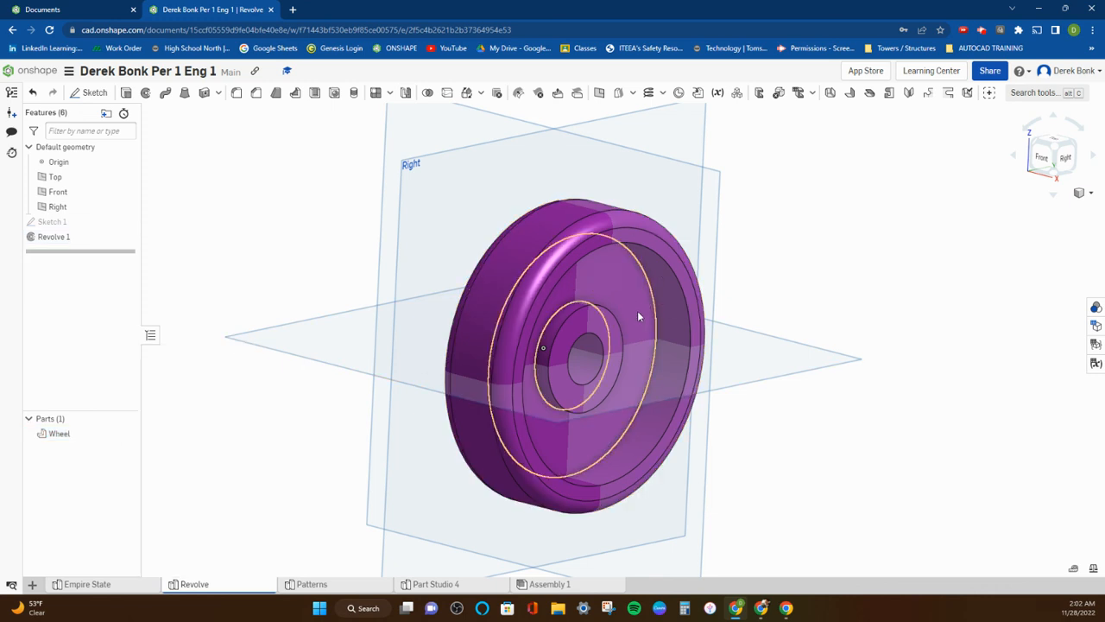
Start a new sketch on the recessed flat face between the wheel's hub and rim.
{"action": "right_click_drag", "start_coordinate": [670, 344], "coordinate": [604, 303]}
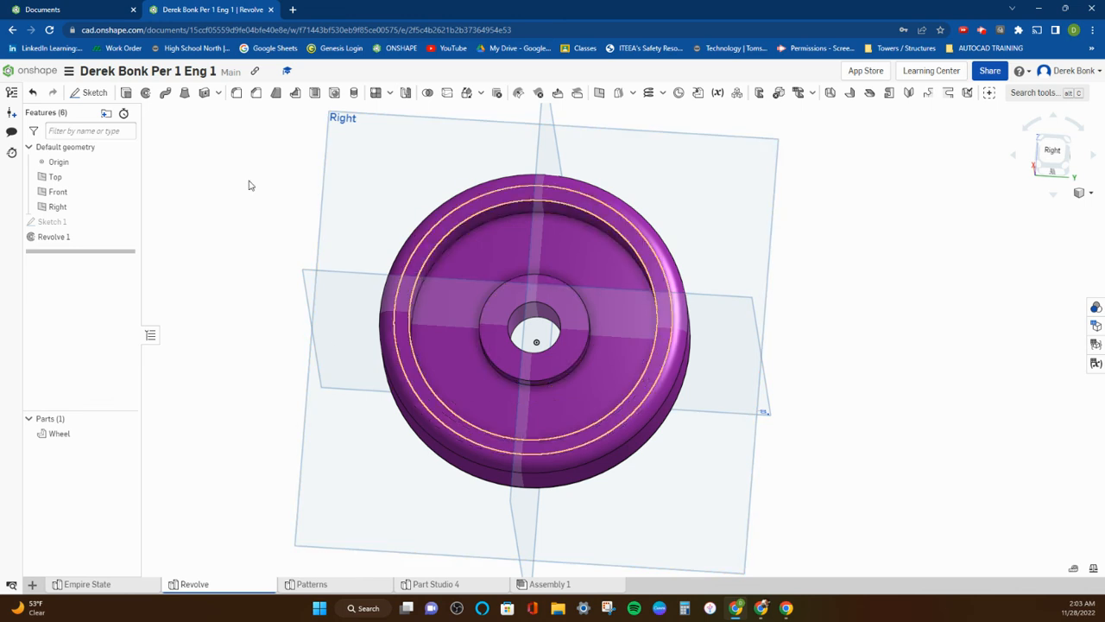
{"action": "left_click", "coordinate": [91, 92]}
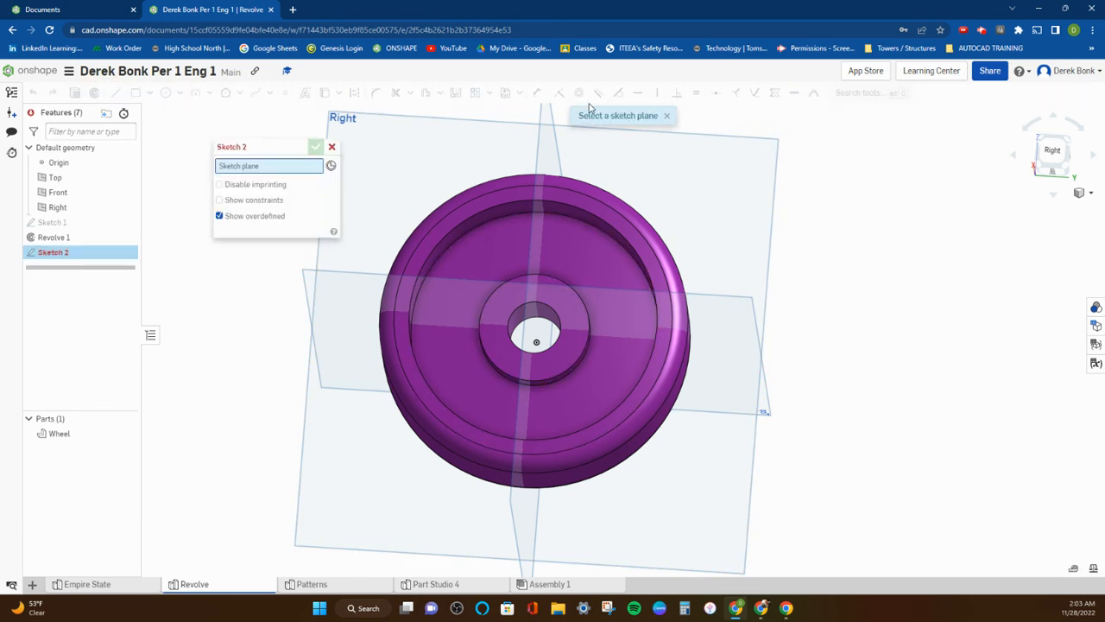
{"action": "left_click", "coordinate": [510, 238]}
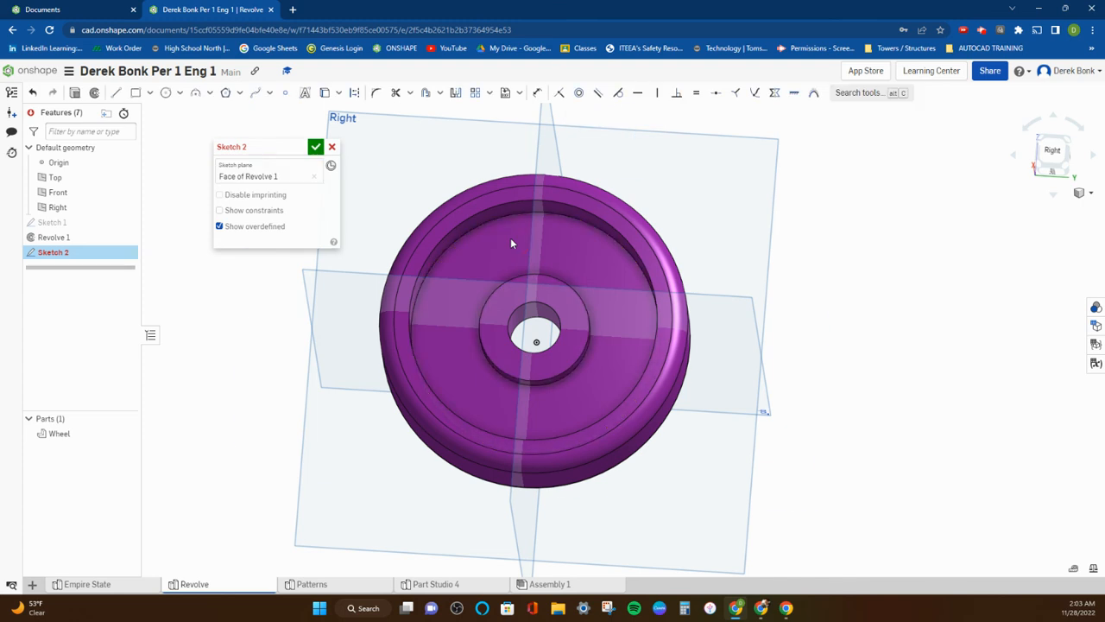
{"action": "left_click", "coordinate": [1052, 152]}
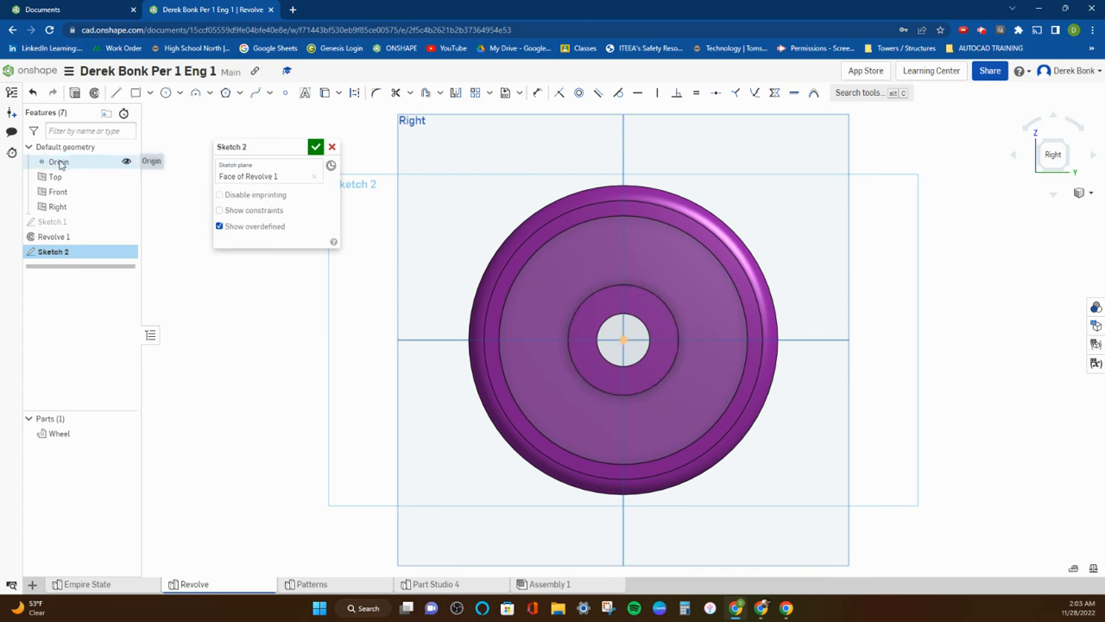
{"action": "right_click_drag", "start_coordinate": [438, 261], "coordinate": [415, 252]}
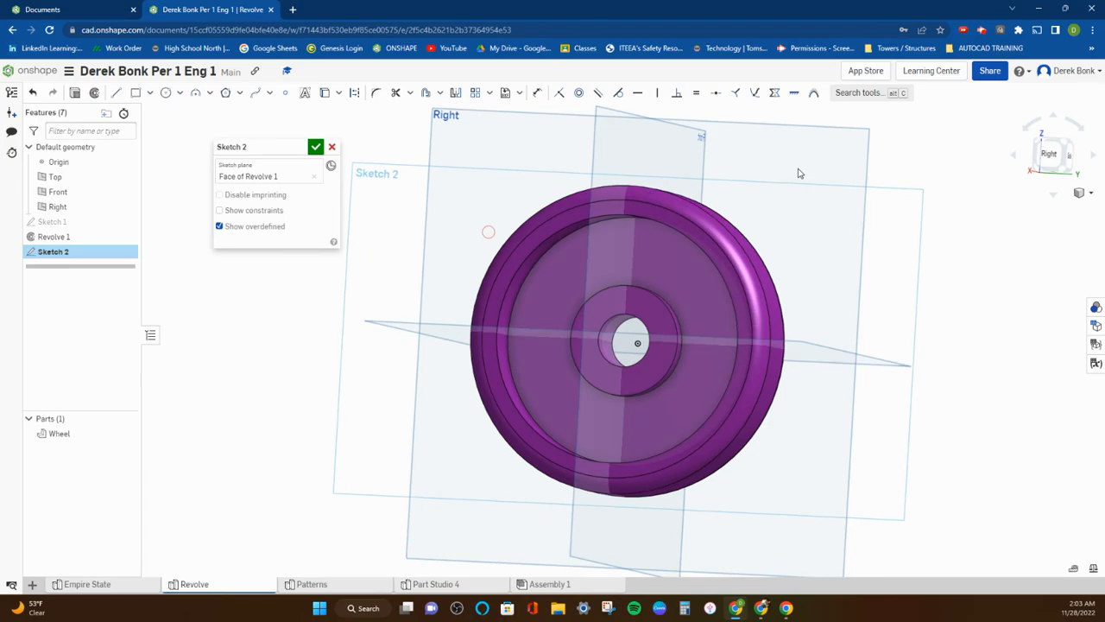
{"action": "left_click", "coordinate": [1045, 158]}
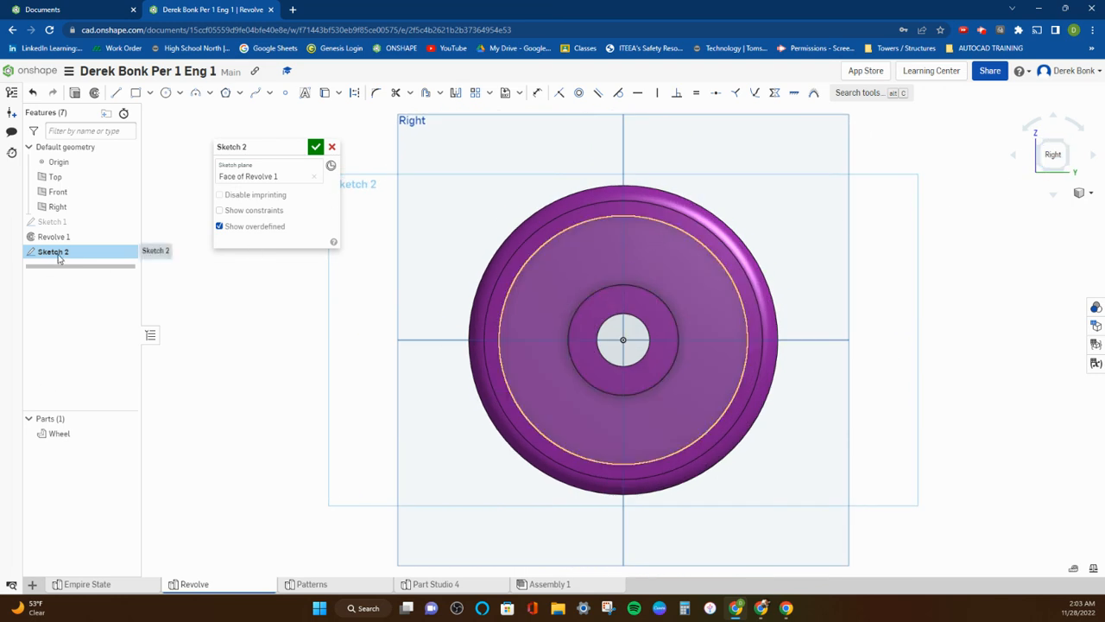
{"action": "mouse_move", "coordinate": [279, 147]}
{"action": "left_mouse_down"}
{"action": "mouse_move", "coordinate": [129, 338]}
{"action": "mouse_move", "coordinate": [139, 477]}
{"action": "left_mouse_up"}
{"action": "mouse_move", "coordinate": [402, 270]}
{"action": "right_mouse_down"}
{"action": "mouse_move", "coordinate": [434, 330]}
{"action": "mouse_move", "coordinate": [415, 265]}
{"action": "right_mouse_up"}
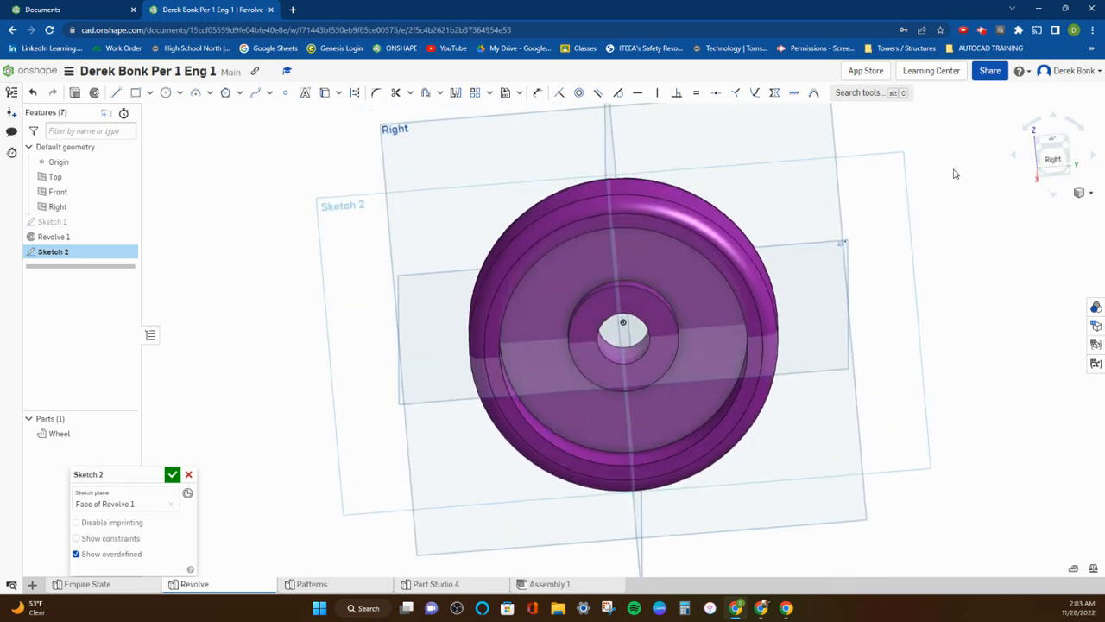
Sketch a circle about 11.8 mm in diameter on the recessed face, centred vertically above the origin between the hub and rim.
{"action": "left_click", "coordinate": [1053, 158]}
{"action": "left_click", "coordinate": [166, 93]}
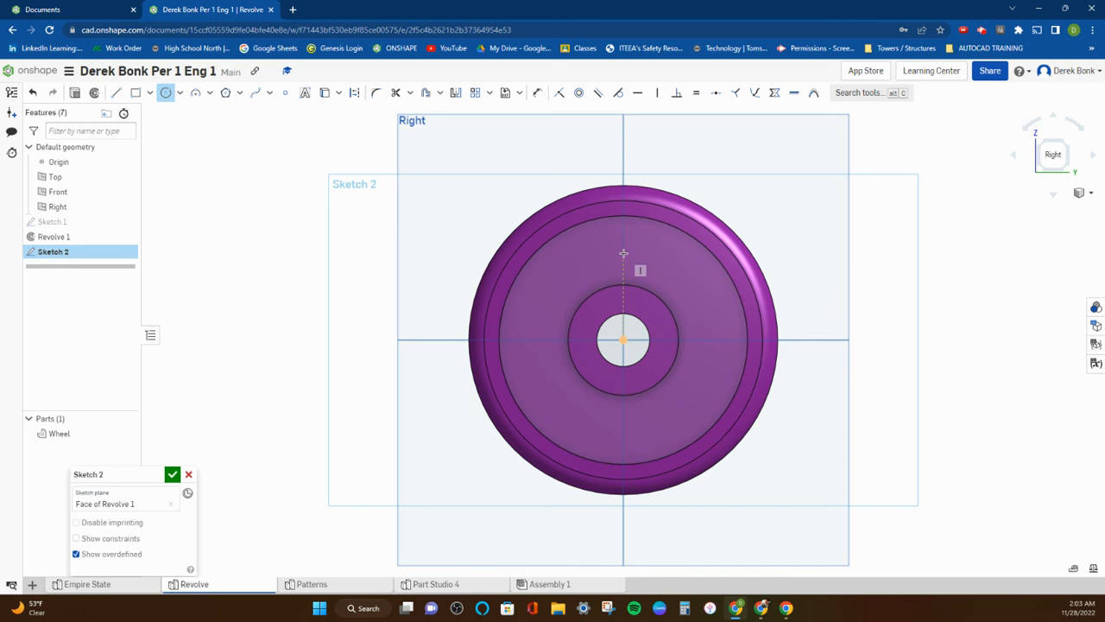
{"action": "left_click", "coordinate": [624, 254]}
{"action": "left_click", "coordinate": [634, 267]}
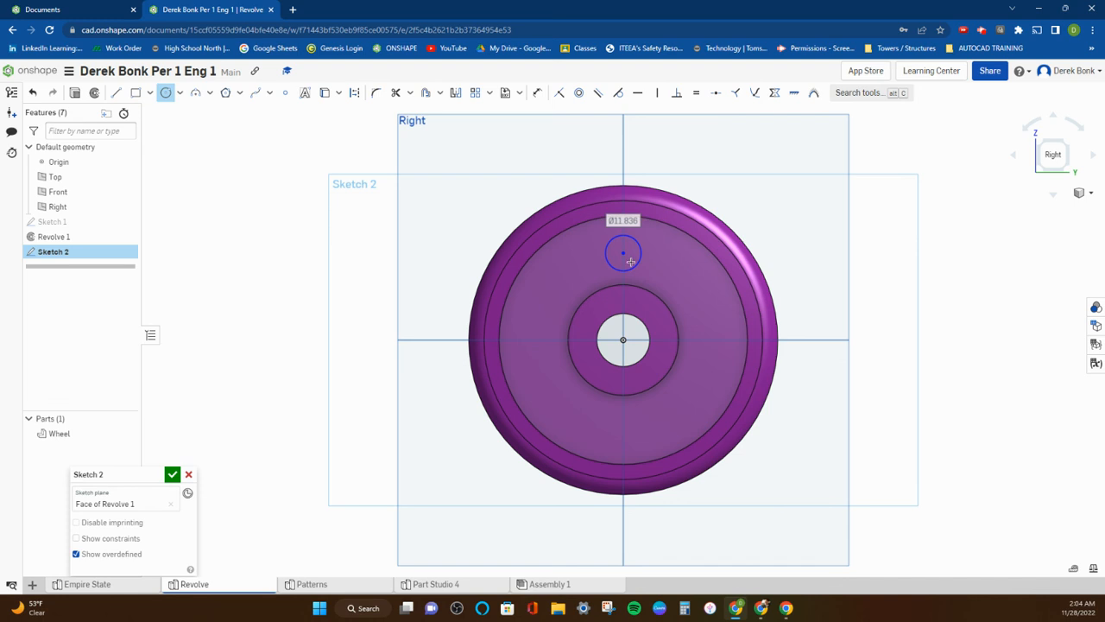
{"action": "left_click", "coordinate": [180, 92]}
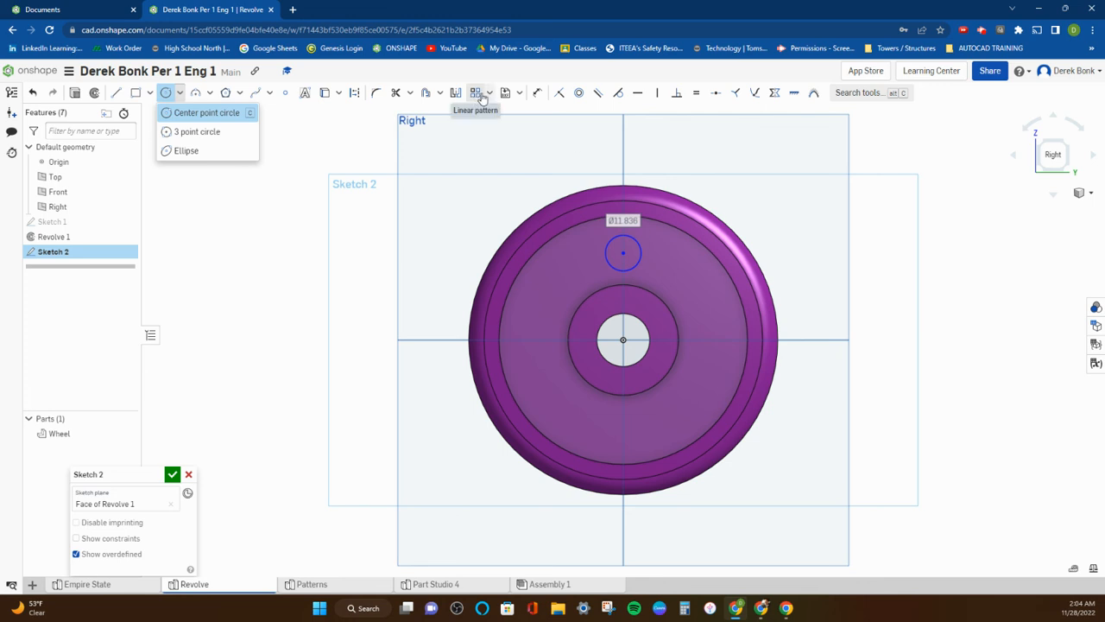
Create a circular sketch pattern of the small circle around the wheel's centre with 12 instances.
{"action": "left_click", "coordinate": [489, 94]}
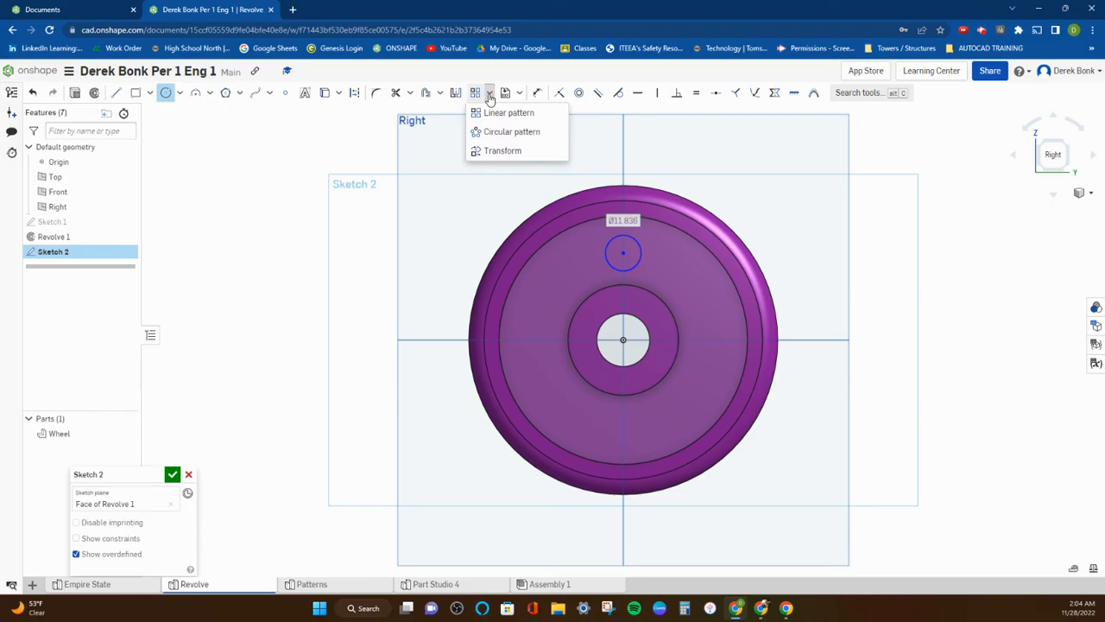
{"action": "left_click", "coordinate": [510, 132]}
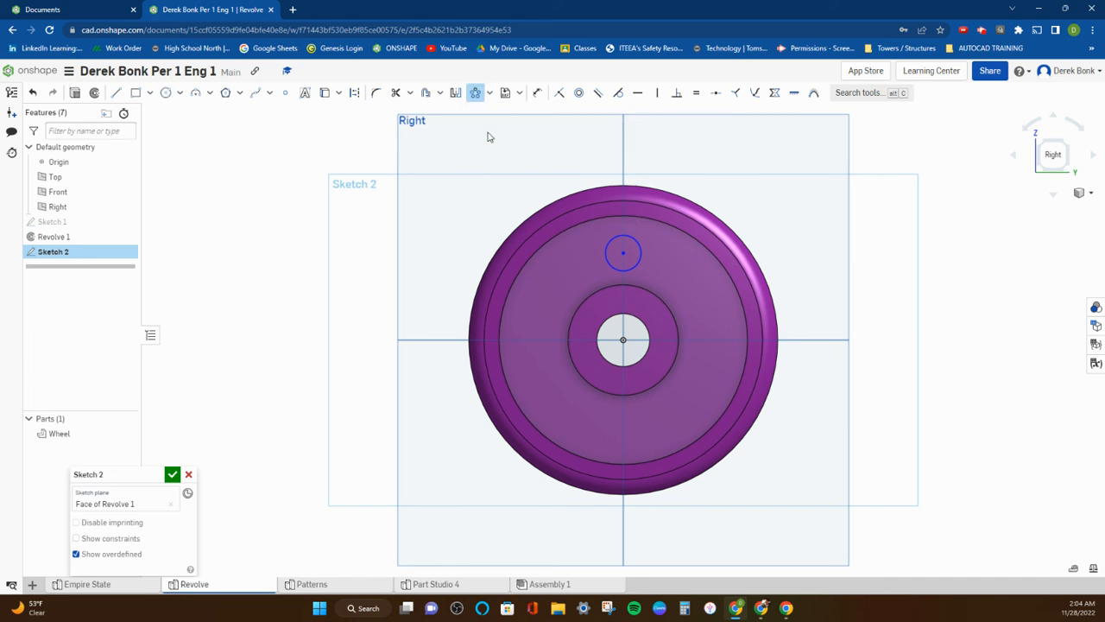
{"action": "left_click", "coordinate": [630, 242]}
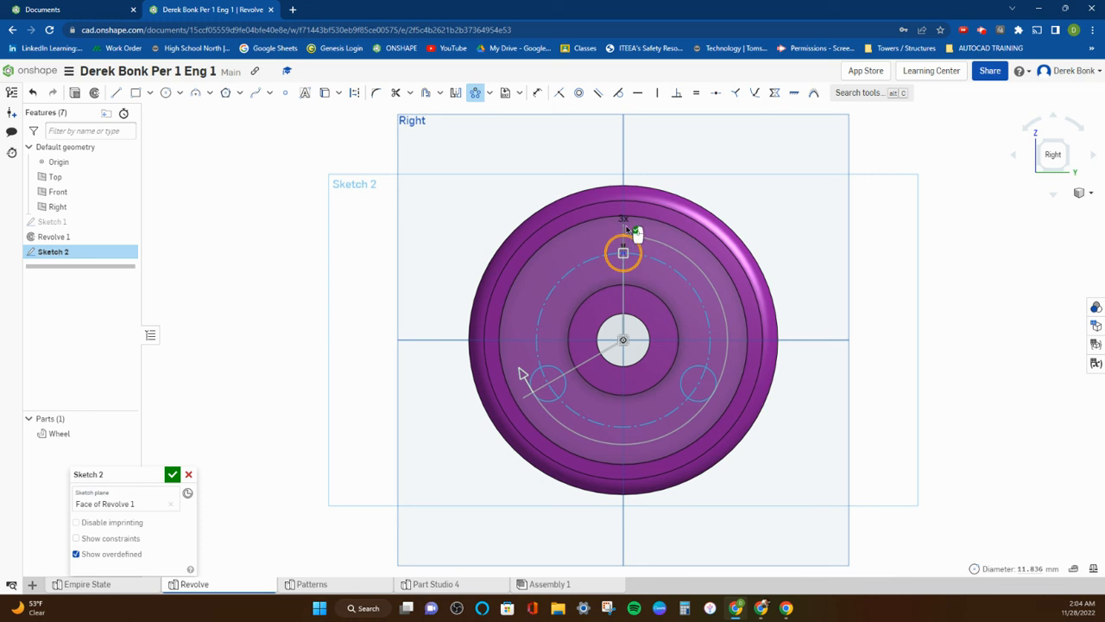
{"action": "double_click", "coordinate": [622, 219]}
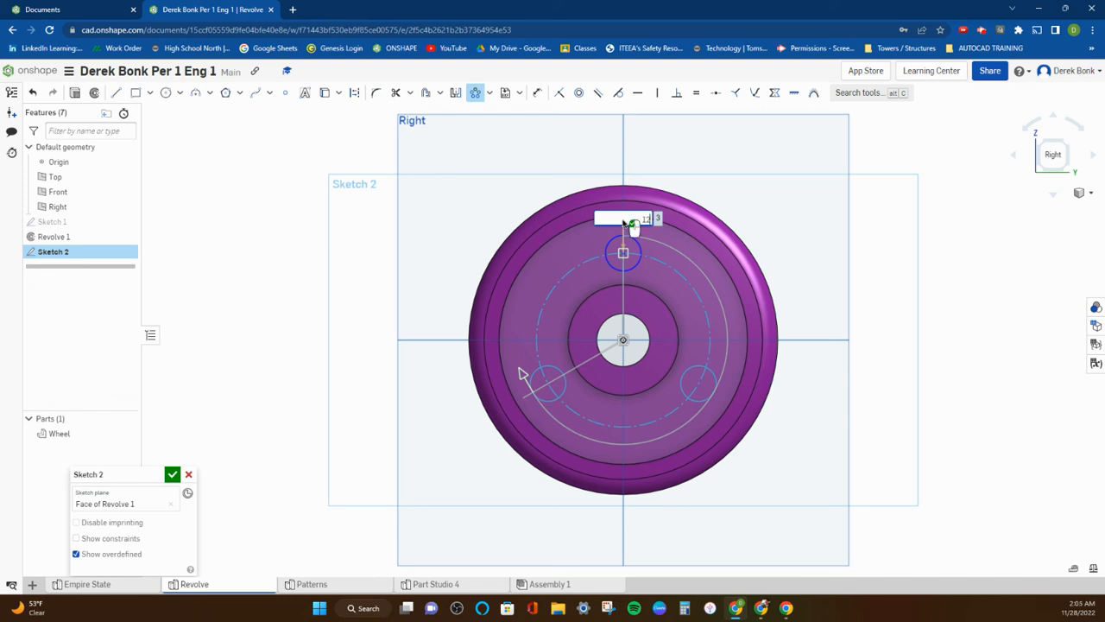
{"action": "key", "text": "Return"}
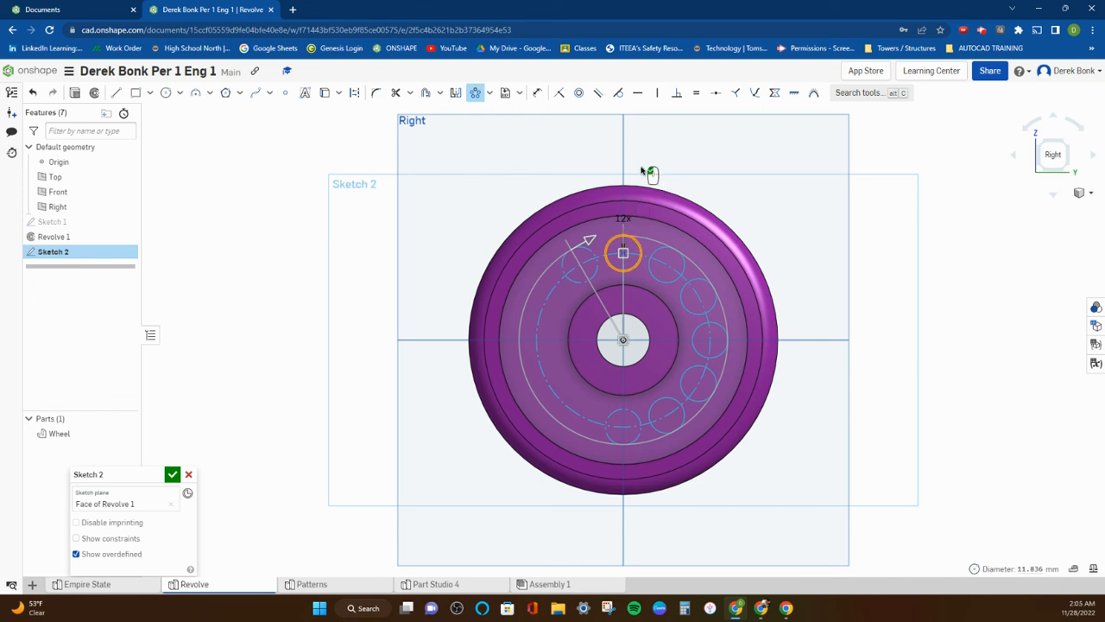
{"action": "left_click", "coordinate": [458, 210]}
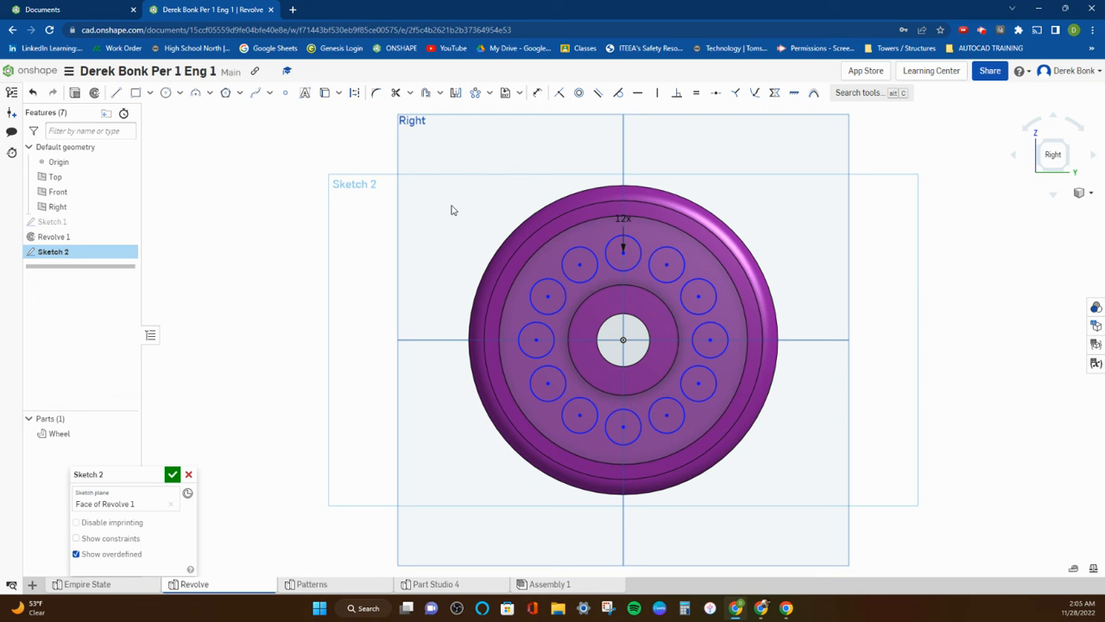
Extrude the twelve patterned circles as a blind 25 mm Remove through the wheel's web and accept the cut.
{"action": "left_click", "coordinate": [75, 93]}
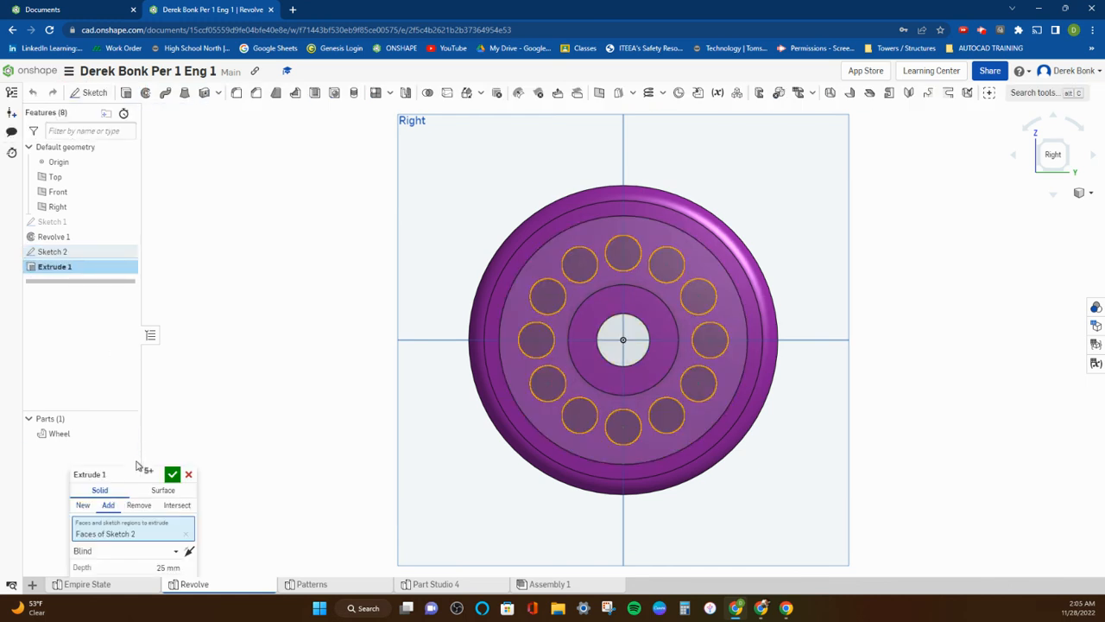
{"action": "left_click_drag", "start_coordinate": [134, 472], "coordinate": [199, 365]}
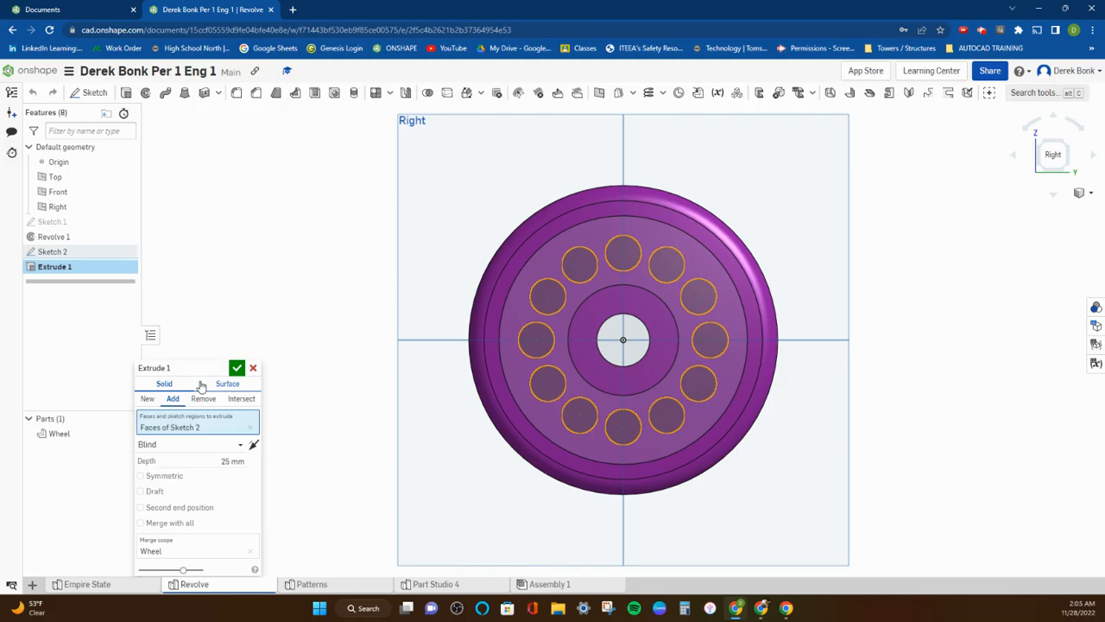
{"action": "right_click_drag", "start_coordinate": [324, 309], "coordinate": [375, 319]}
{"action": "left_click_drag", "start_coordinate": [184, 369], "coordinate": [185, 156]}
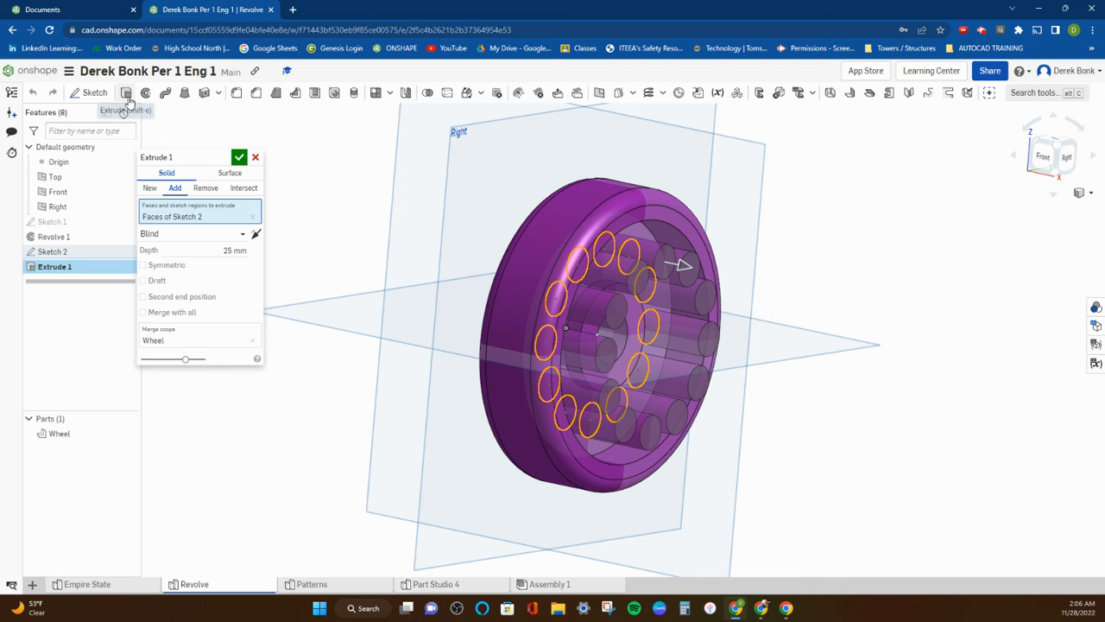
{"action": "left_click", "coordinate": [208, 192]}
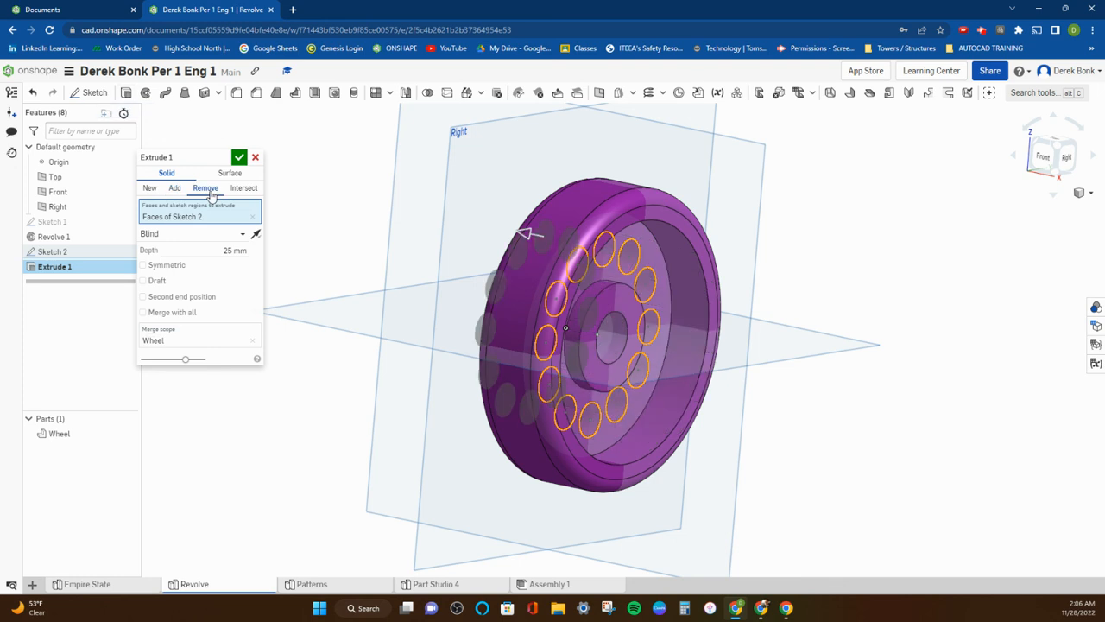
{"action": "left_click", "coordinate": [256, 234]}
{"action": "left_click", "coordinate": [255, 235]}
{"action": "right_click_drag", "start_coordinate": [292, 182], "coordinate": [236, 187]}
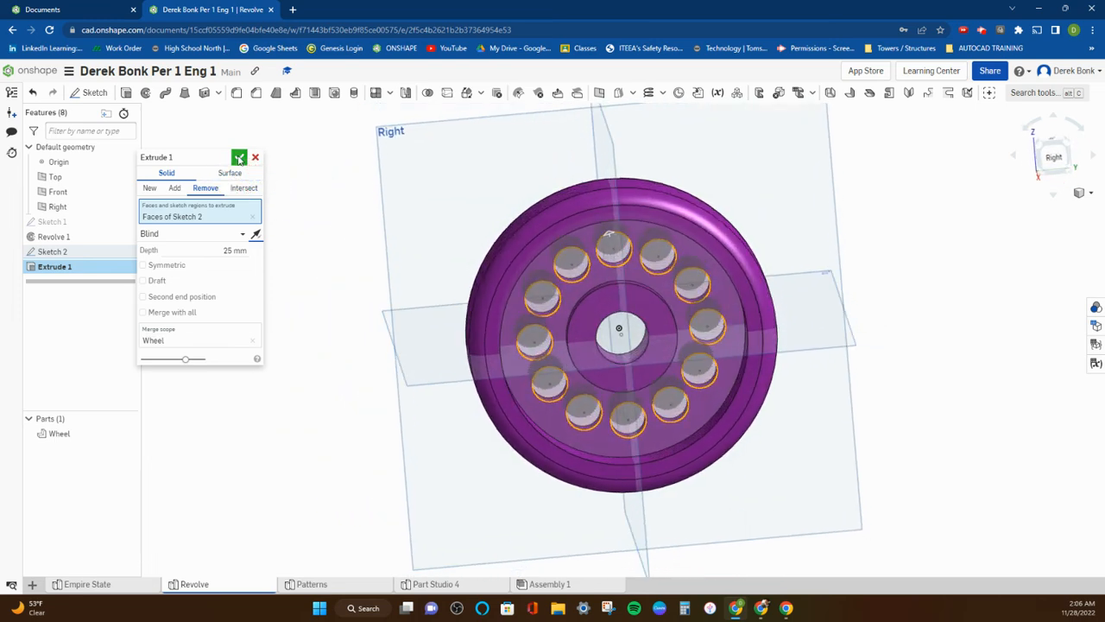
{"action": "left_click", "coordinate": [239, 159]}
Hide the Right, Front and Top default planes.
{"action": "right_click_drag", "start_coordinate": [301, 164], "coordinate": [335, 170]}
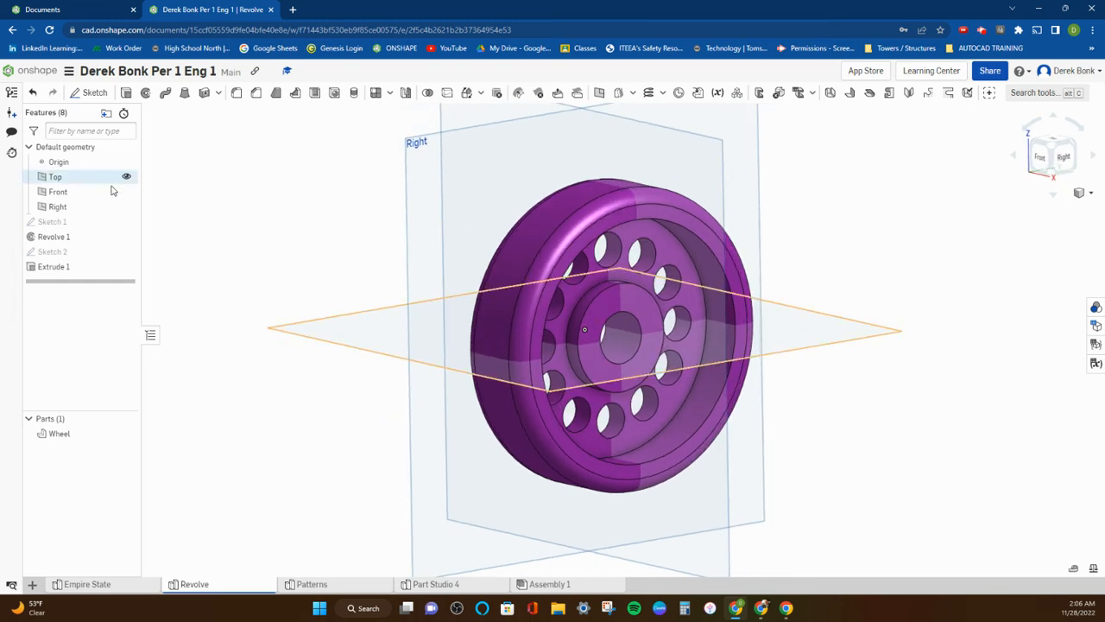
{"action": "left_click", "coordinate": [127, 206]}
{"action": "left_click", "coordinate": [126, 191]}
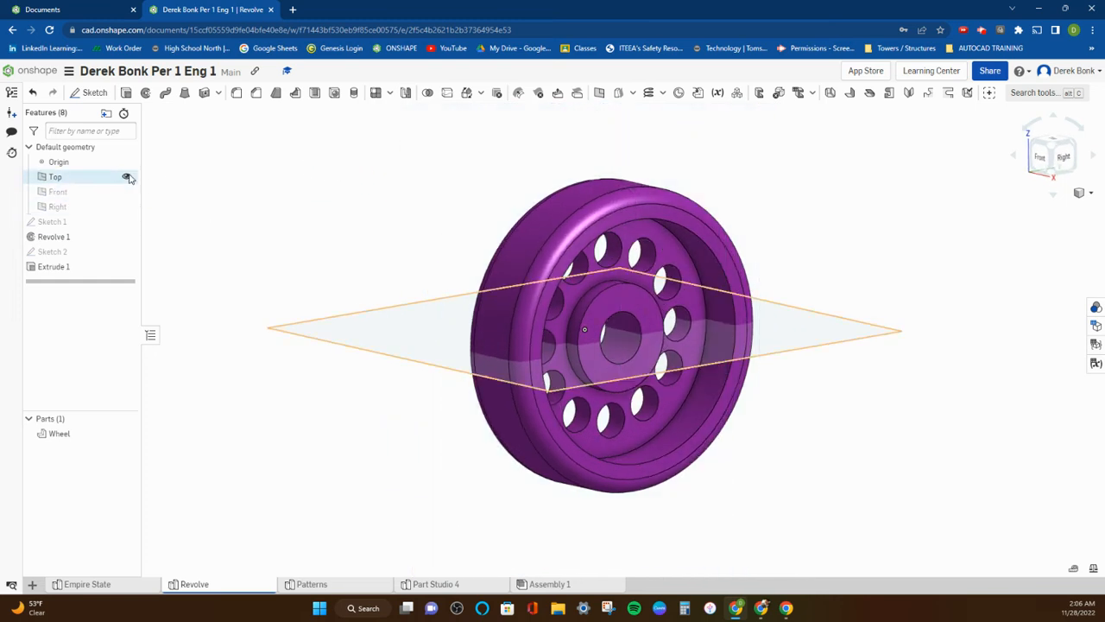
{"action": "left_click", "coordinate": [127, 177]}
In Sketch 1, dimension the distance between the hub rectangle's lower edge and the revolve line as 4 mm and accept the sketch.
{"action": "right_click_drag", "start_coordinate": [346, 224], "coordinate": [520, 239]}
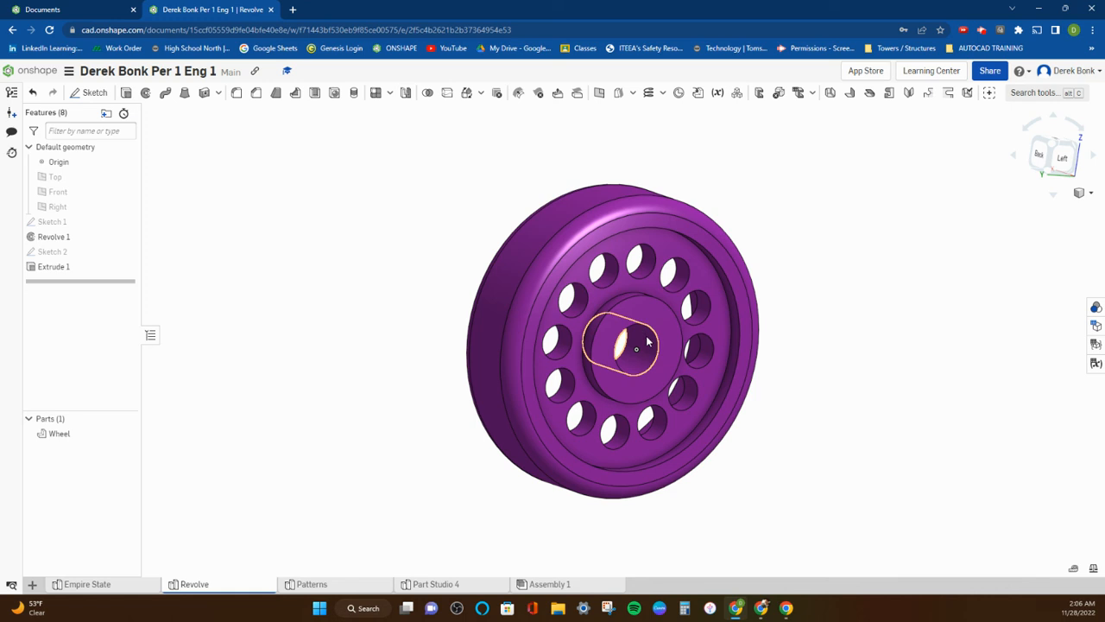
{"action": "double_click", "coordinate": [54, 223]}
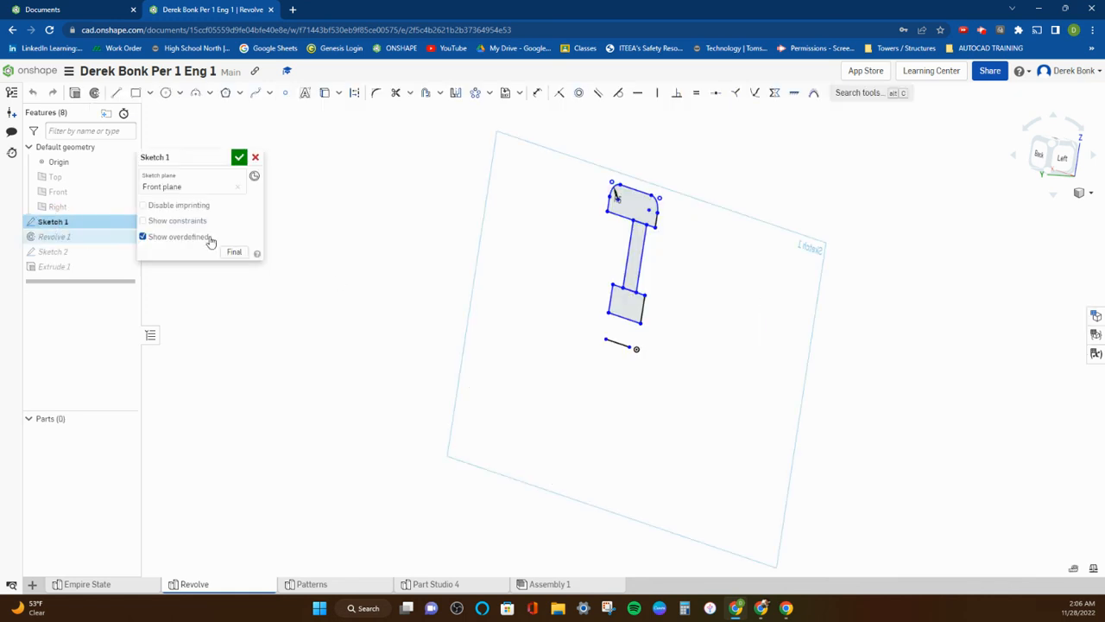
{"action": "left_click", "coordinate": [536, 98]}
{"action": "left_click", "coordinate": [627, 322]}
{"action": "left_click", "coordinate": [621, 341]}
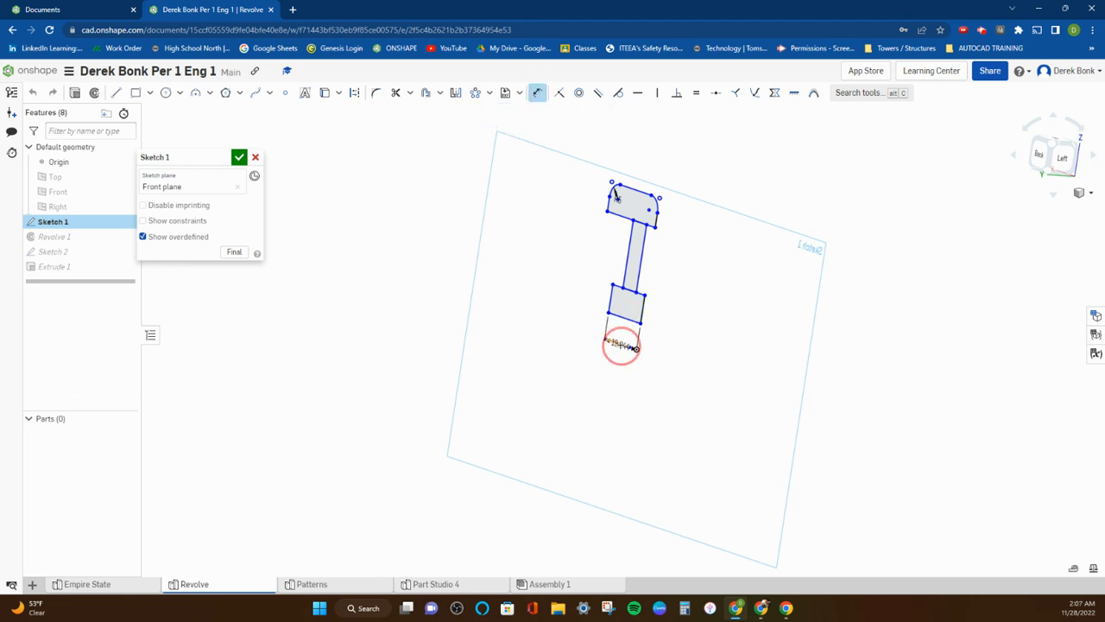
{"action": "left_click", "coordinate": [585, 320]}
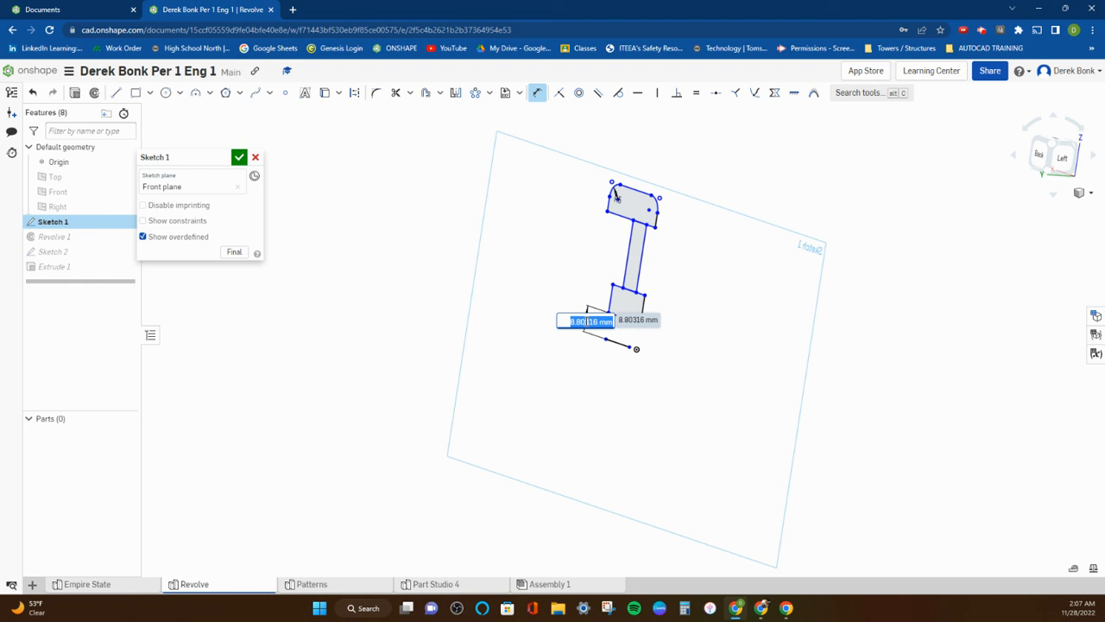
{"action": "type", "text": "4"}
{"action": "key", "text": "Return"}
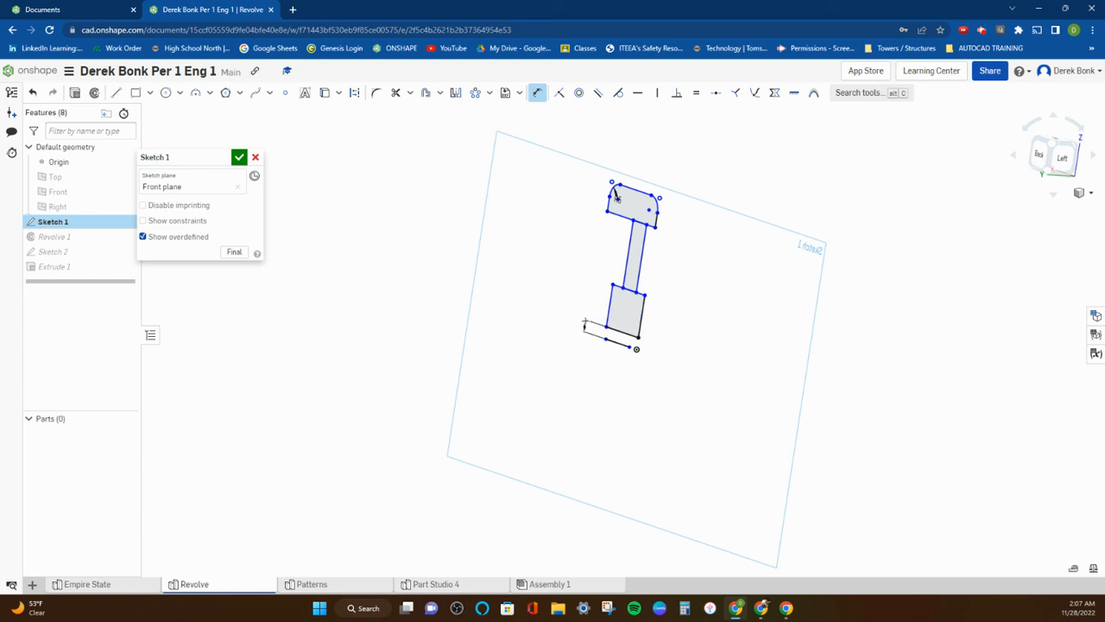
{"action": "left_click", "coordinate": [240, 156]}
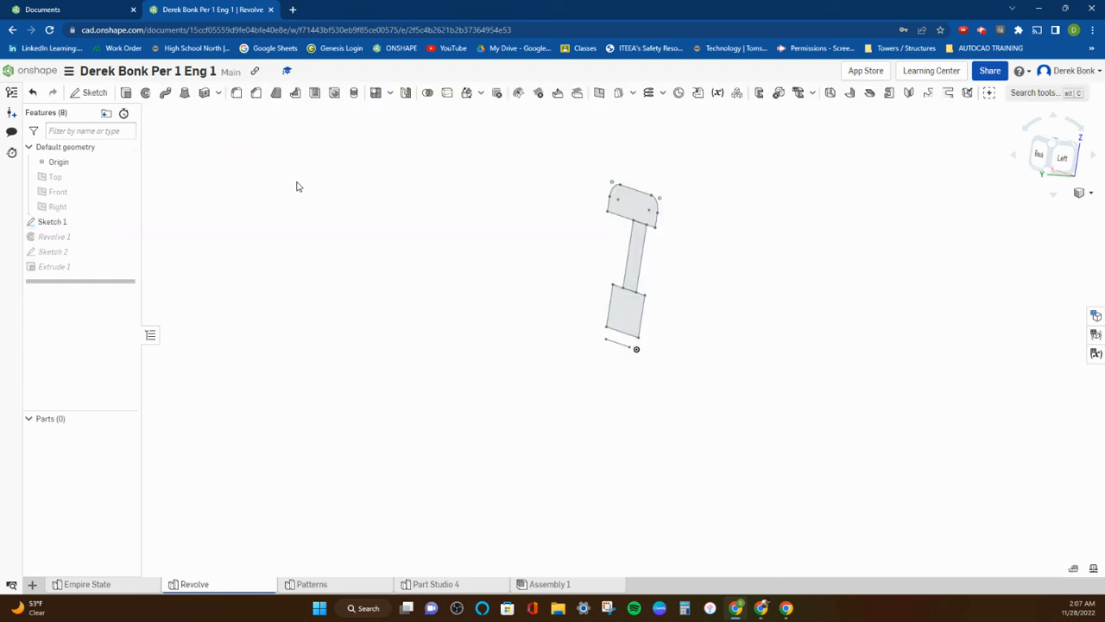
Set Sketch 1's distance between the hub rectangle and the revolve line to 8 mm and accept the sketch.
{"action": "mouse_move", "coordinate": [371, 226]}
{"action": "right_mouse_down"}
{"action": "mouse_move", "coordinate": [381, 228]}
{"action": "mouse_move", "coordinate": [365, 224]}
{"action": "right_mouse_up"}
{"action": "double_click", "coordinate": [84, 221]}
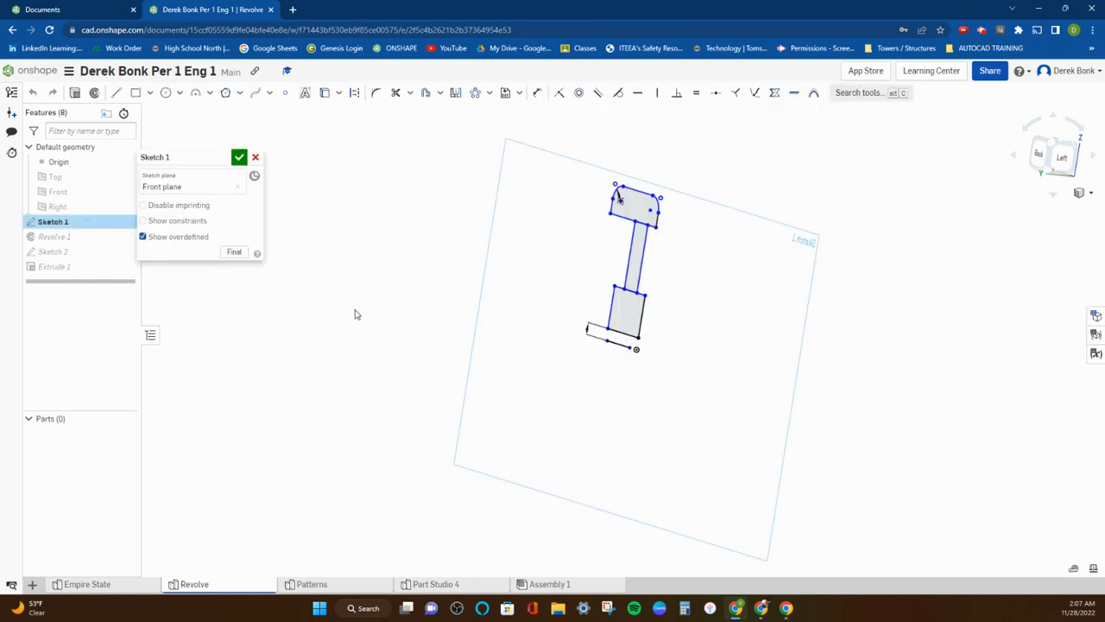
{"action": "scroll", "coordinate": [588, 325], "scroll_direction": "up", "scroll_amount": 5}
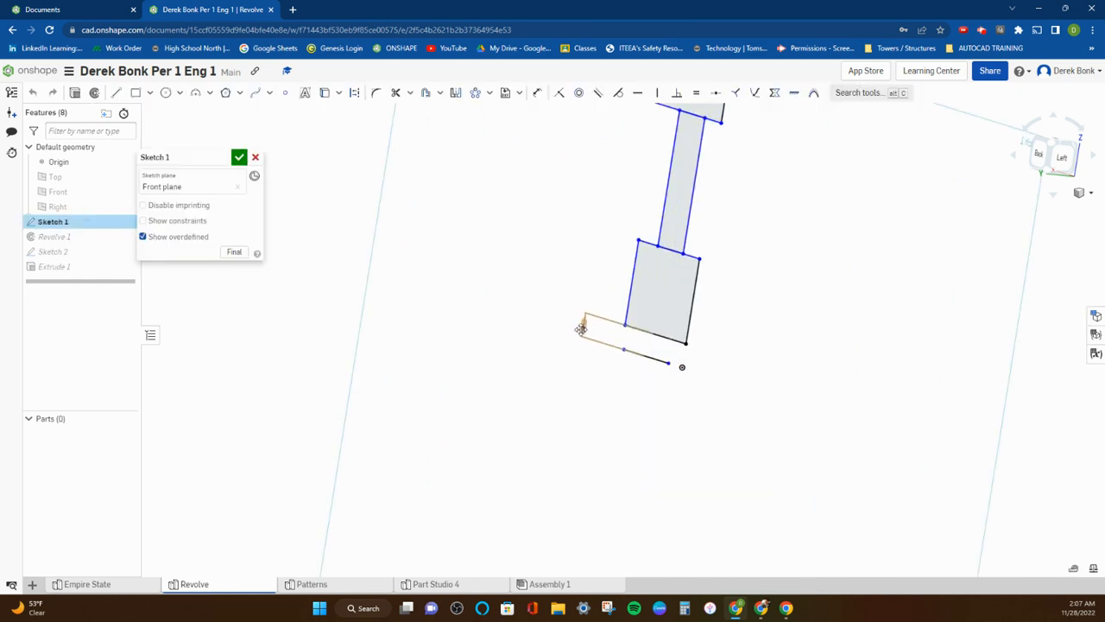
{"action": "double_click", "coordinate": [583, 327]}
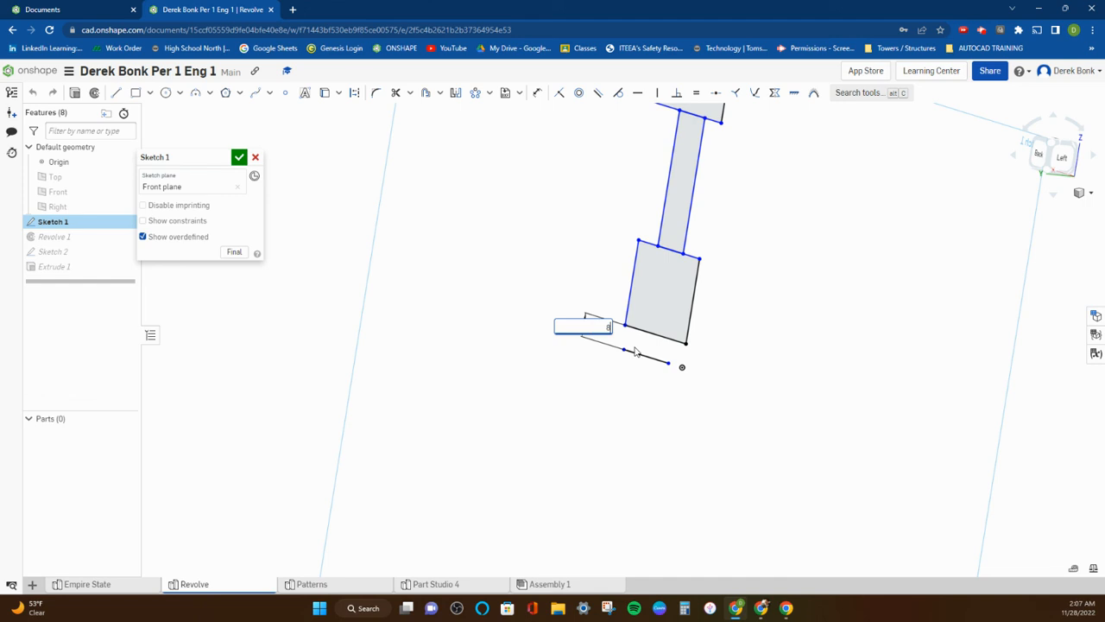
{"action": "key", "text": "Return"}
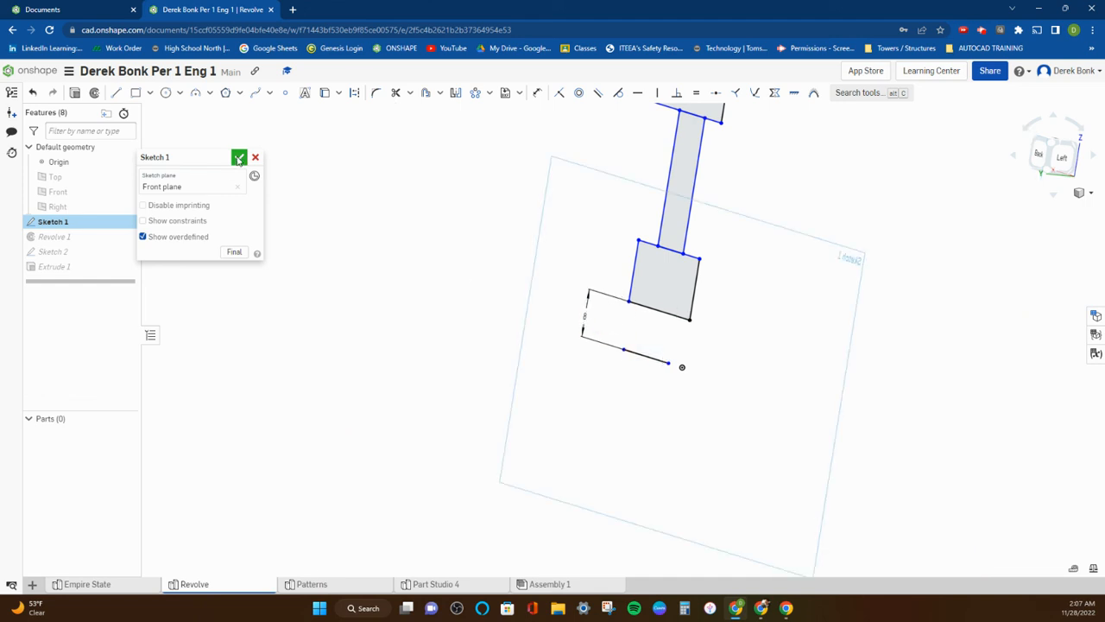
{"action": "left_click", "coordinate": [239, 157]}
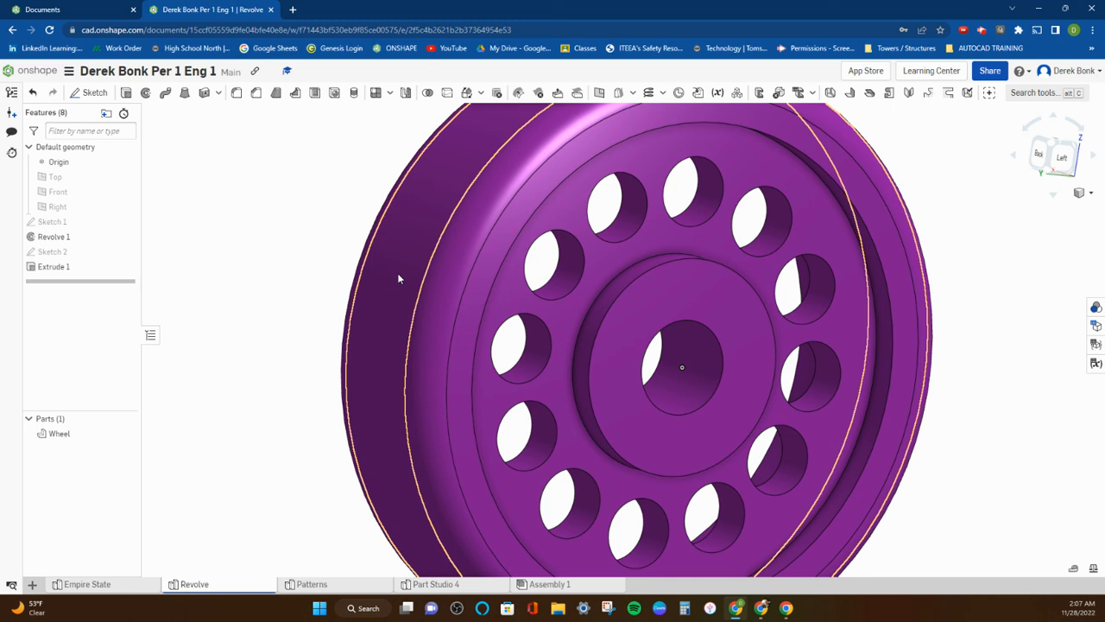
{"action": "scroll", "coordinate": [398, 273], "scroll_direction": "down", "scroll_amount": 5}
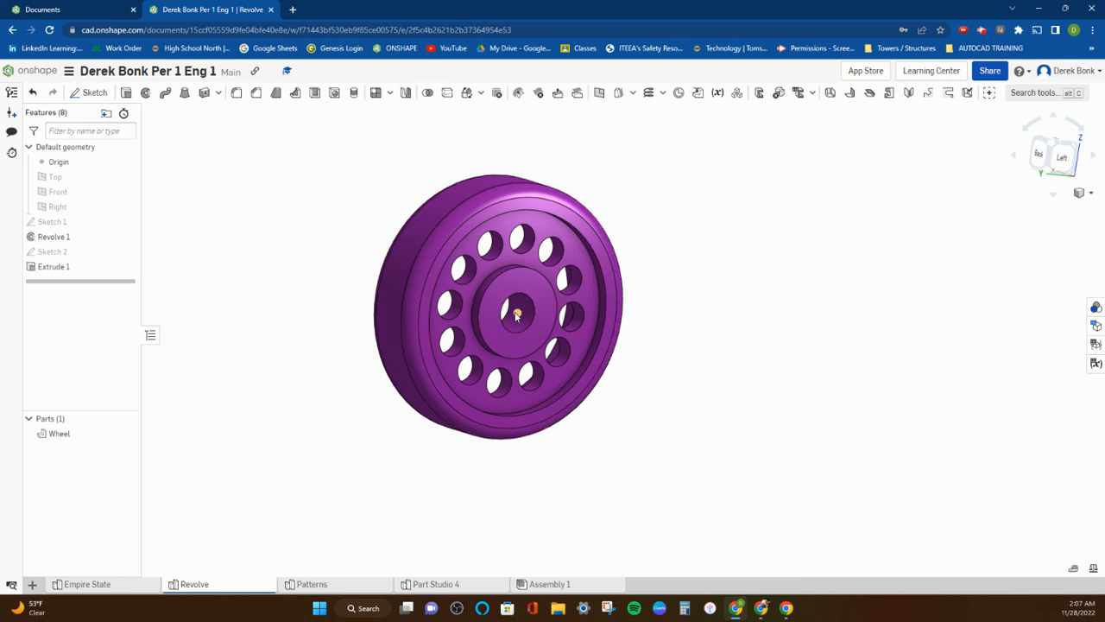
Change Sketch 1's dimension between the hub rectangle and the revolve line to 8.15 mm and accept the sketch.
{"action": "double_click", "coordinate": [75, 223]}
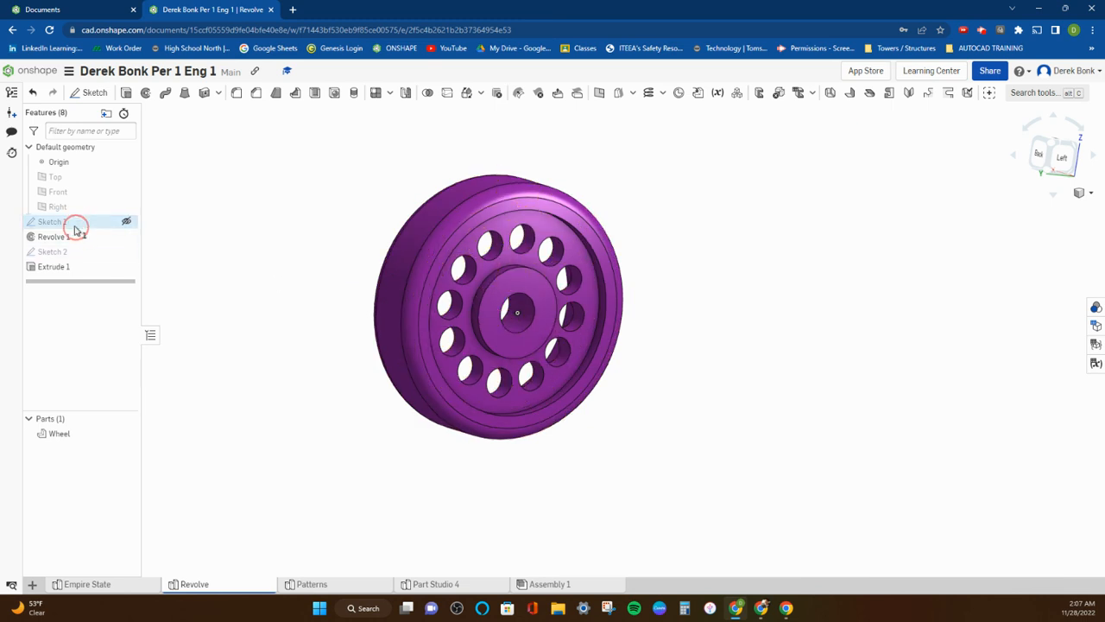
{"action": "scroll", "coordinate": [476, 289], "scroll_direction": "up", "scroll_amount": 5}
{"action": "scroll", "coordinate": [475, 289], "scroll_direction": "up", "scroll_amount": 4}
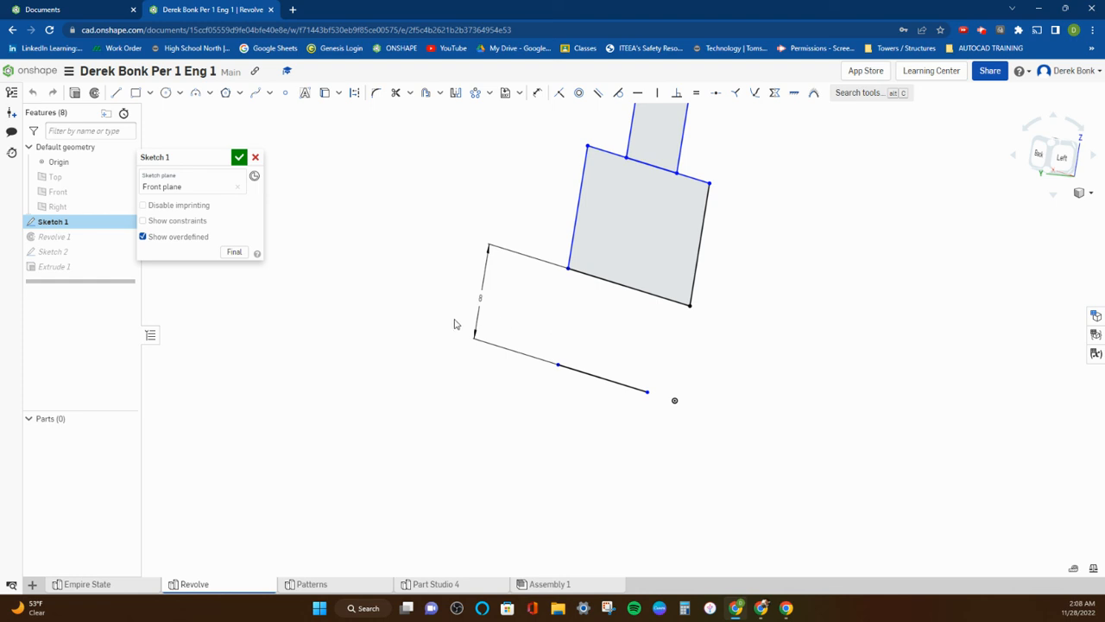
{"action": "double_click", "coordinate": [480, 295]}
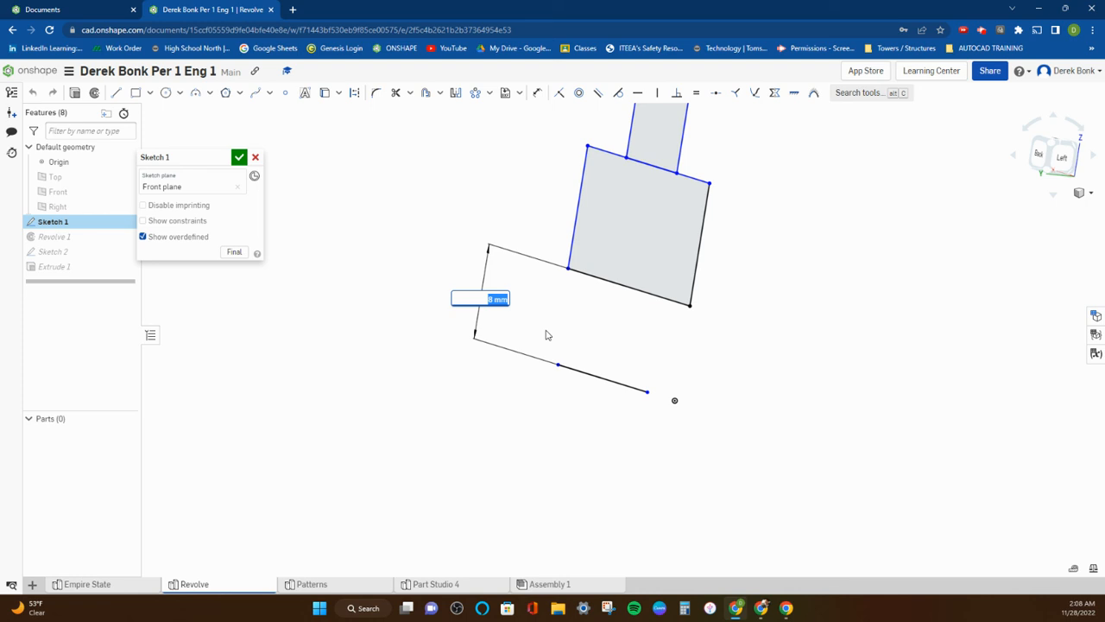
{"action": "type", "text": "8.15"}
{"action": "key", "text": "Return"}
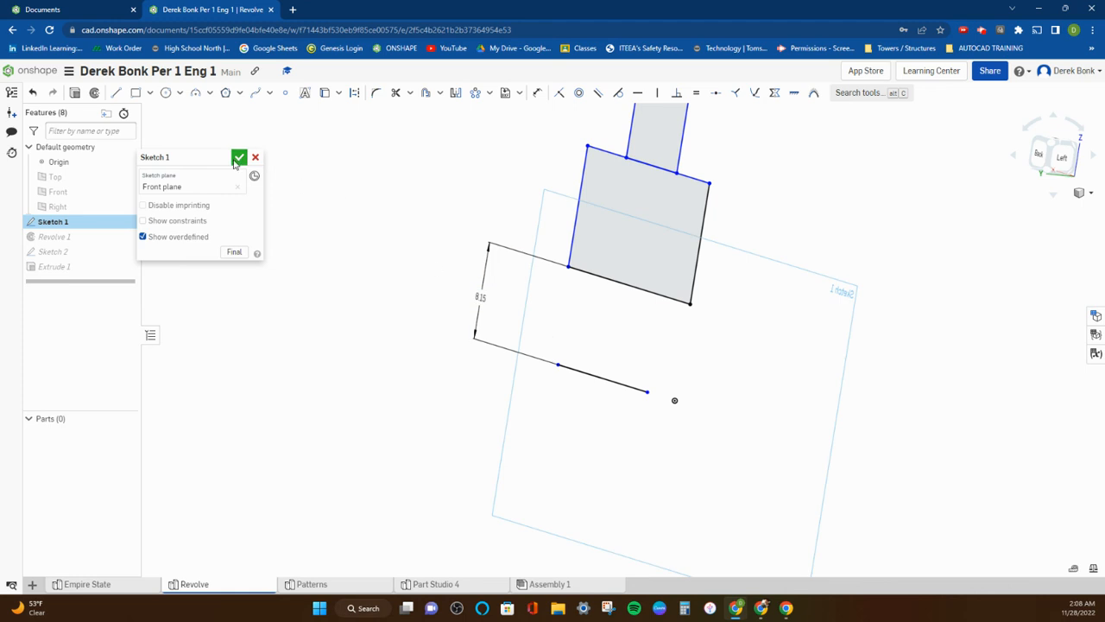
{"action": "left_click", "coordinate": [235, 158]}
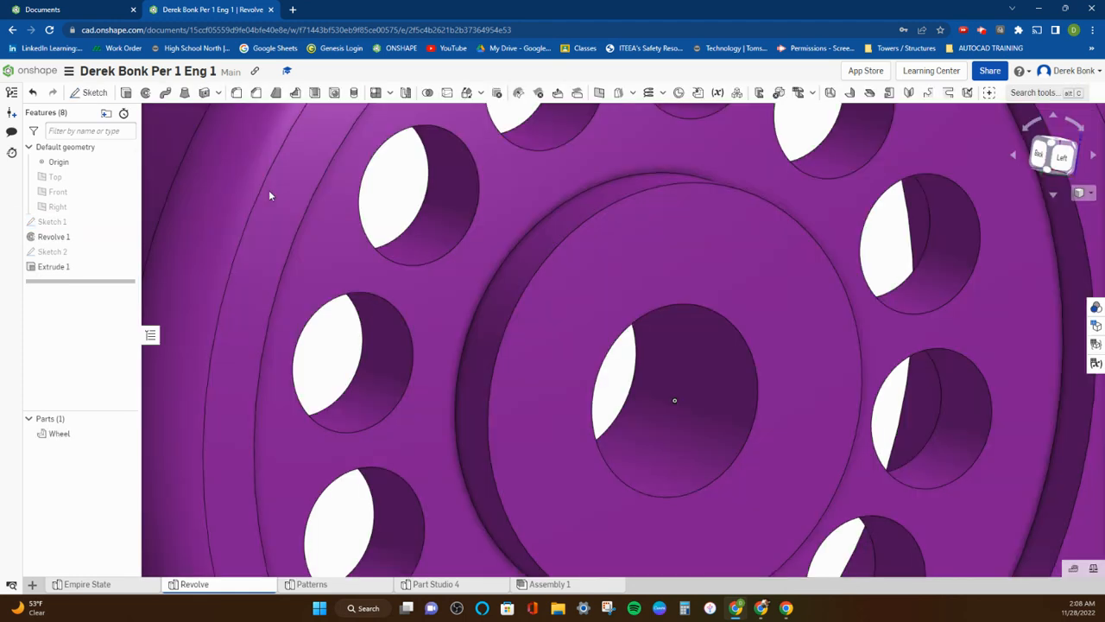
{"action": "scroll", "coordinate": [590, 361], "scroll_direction": "down", "scroll_amount": 5}
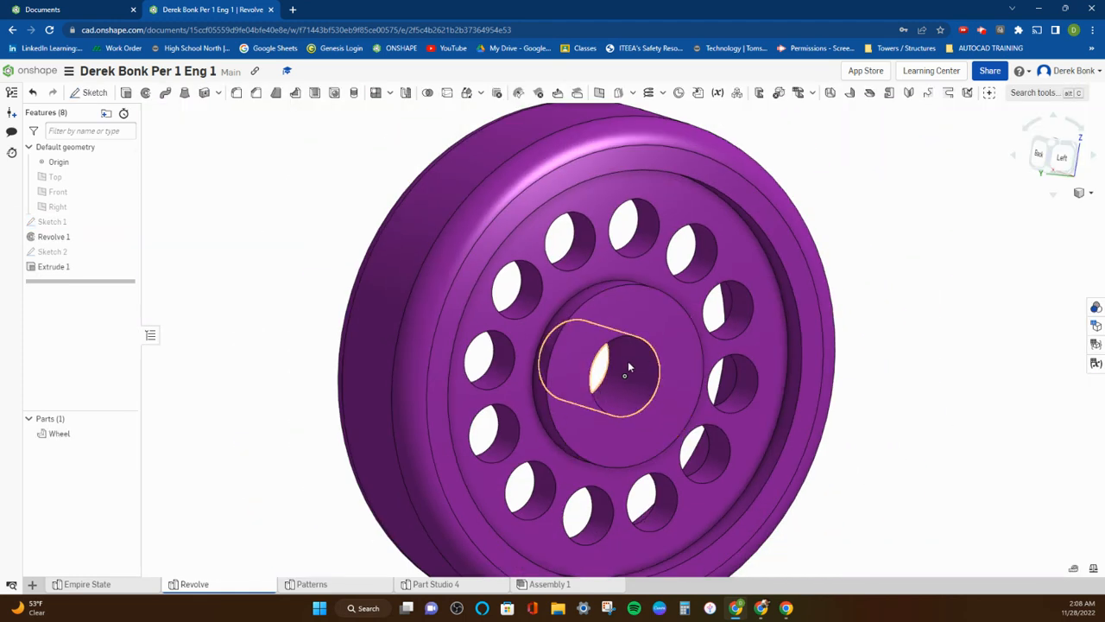
{"action": "scroll", "coordinate": [632, 364], "scroll_direction": "down", "scroll_amount": 2}
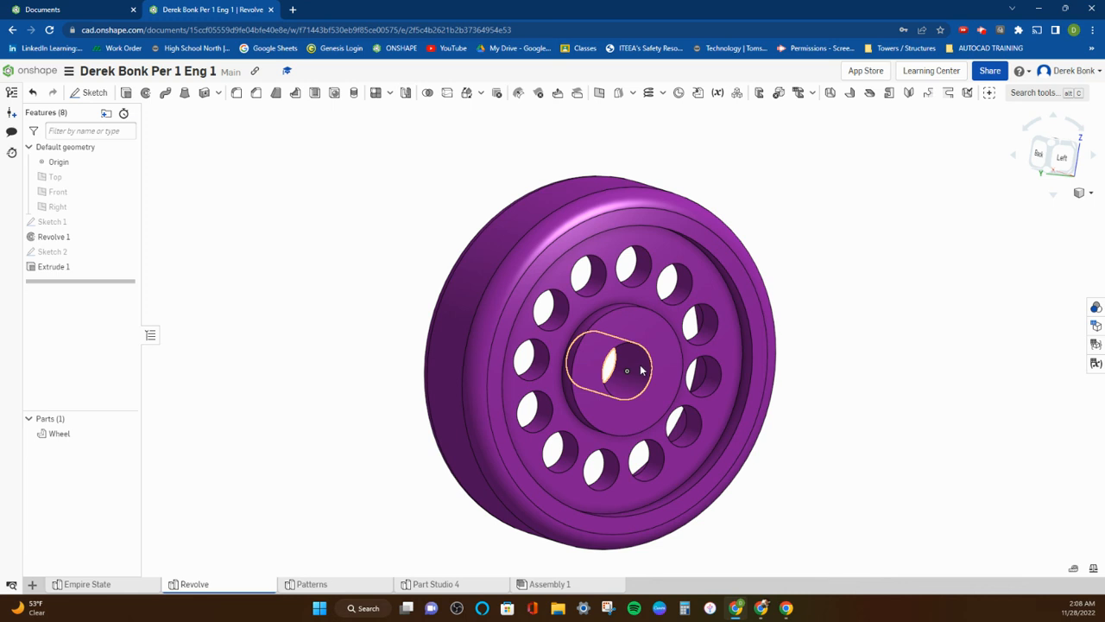
{"action": "scroll", "coordinate": [647, 367], "scroll_direction": "down", "scroll_amount": 2}
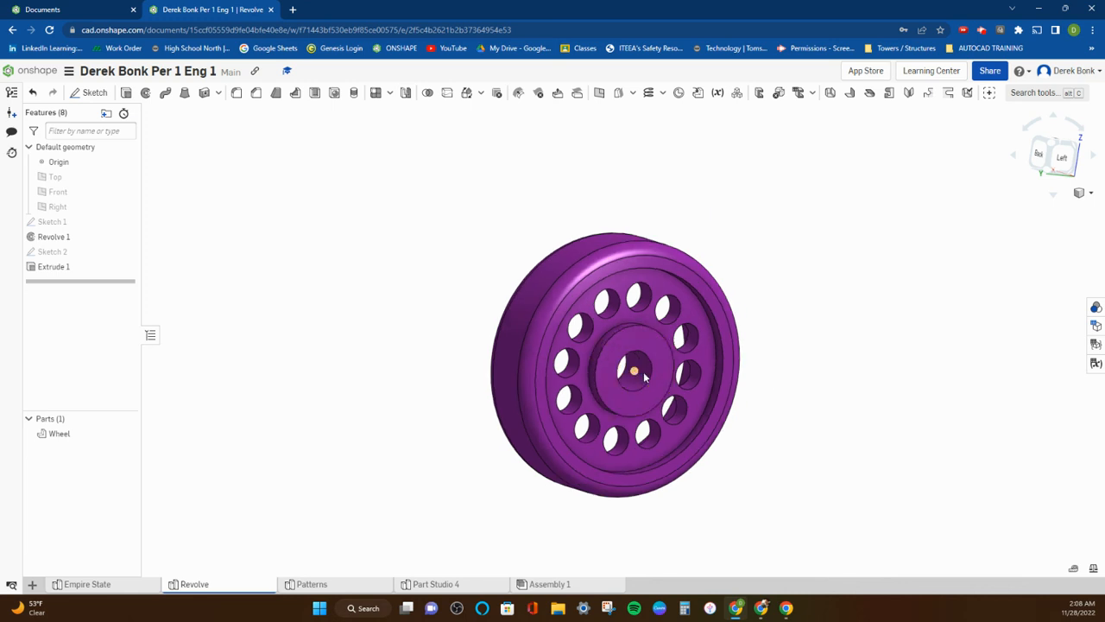
{"action": "scroll", "coordinate": [643, 371], "scroll_direction": "down", "scroll_amount": 1}
{"action": "right_click_drag", "start_coordinate": [647, 373], "coordinate": [659, 402]}
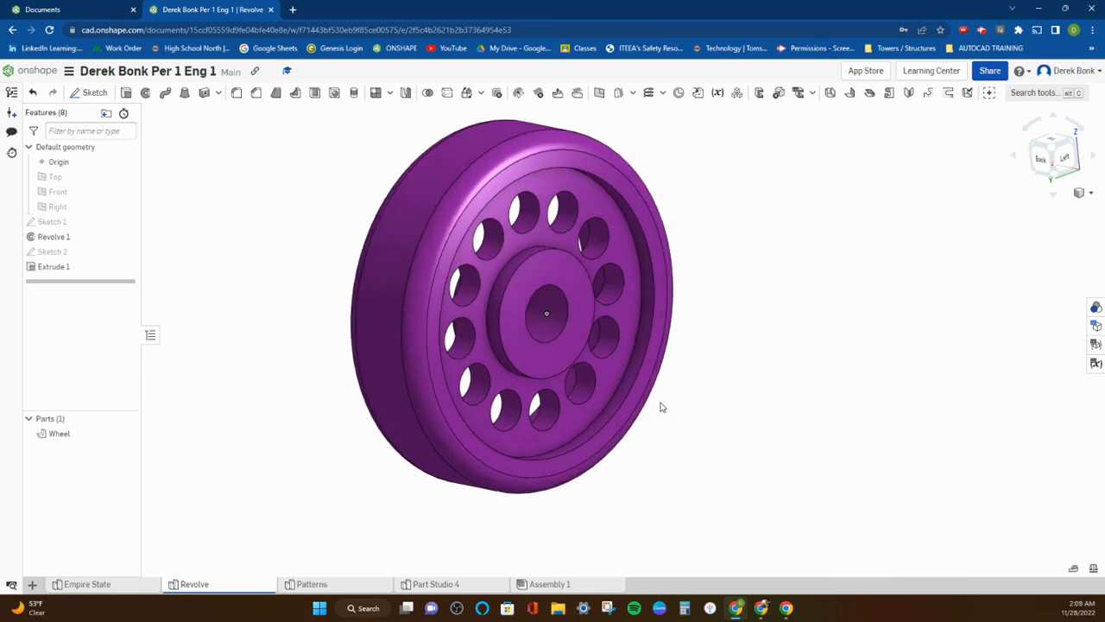
{"action": "mouse_move", "coordinate": [392, 358]}
{"action": "right_mouse_down"}
{"action": "mouse_move", "coordinate": [412, 360]}
{"action": "mouse_move", "coordinate": [345, 348]}
{"action": "mouse_move", "coordinate": [388, 354]}
{"action": "right_mouse_up"}
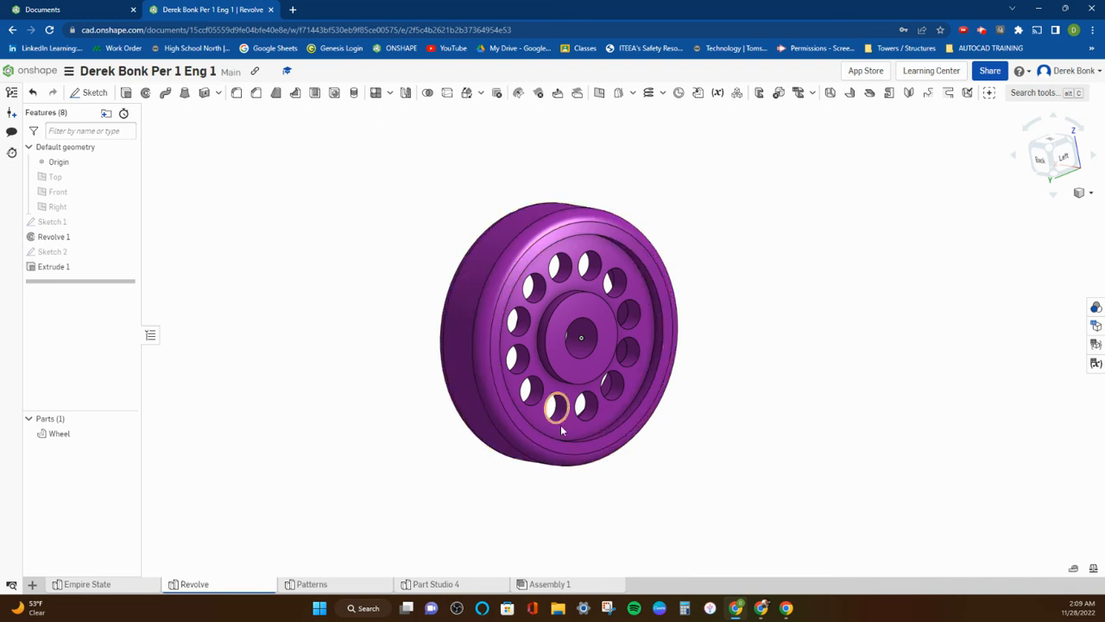
{"action": "scroll", "coordinate": [573, 427], "scroll_direction": "up", "scroll_amount": 2}
{"action": "scroll", "coordinate": [756, 316], "scroll_direction": "up", "scroll_amount": 2}
{"action": "middle_click_drag", "start_coordinate": [756, 316], "coordinate": [736, 330]}
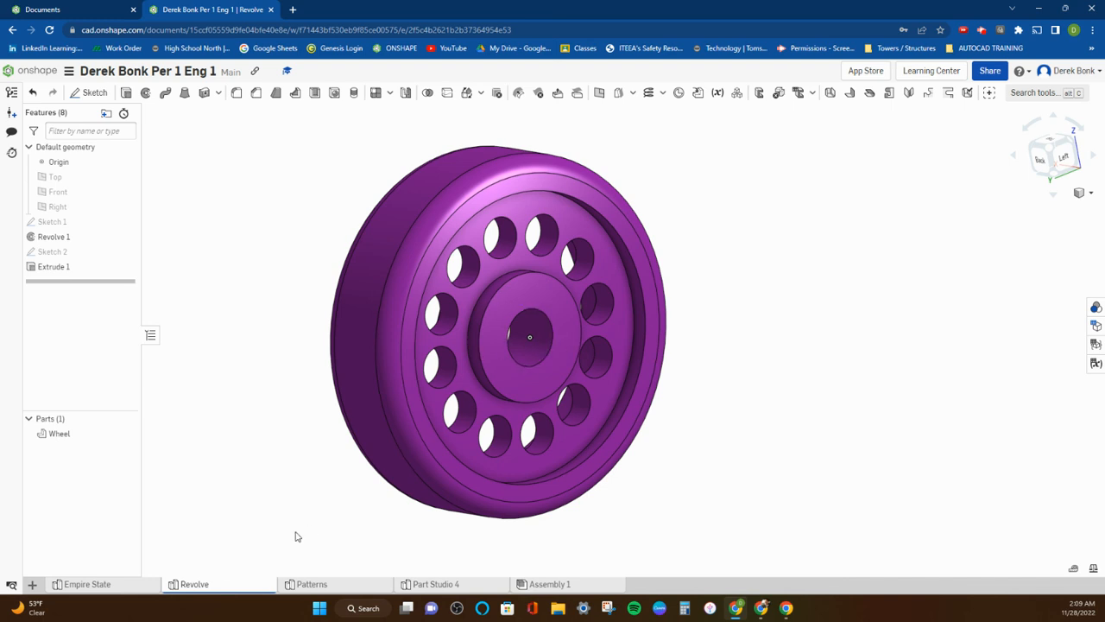
Duplicate the Revolve part studio and rename the copy as Wheel 2.
{"action": "right_click", "coordinate": [216, 585]}
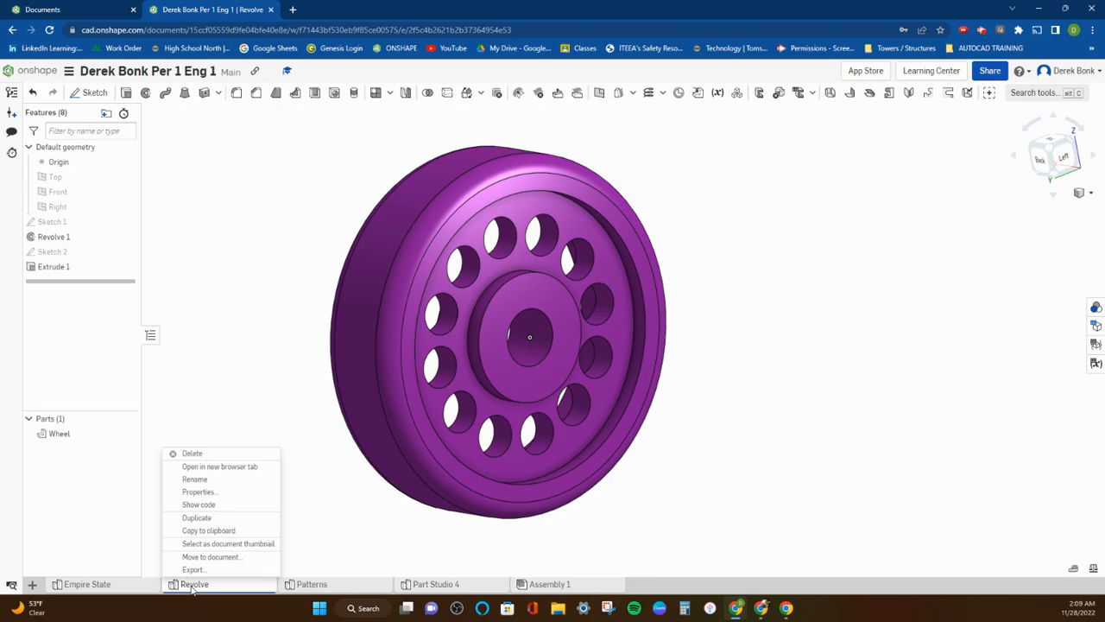
{"action": "left_click", "coordinate": [199, 521]}
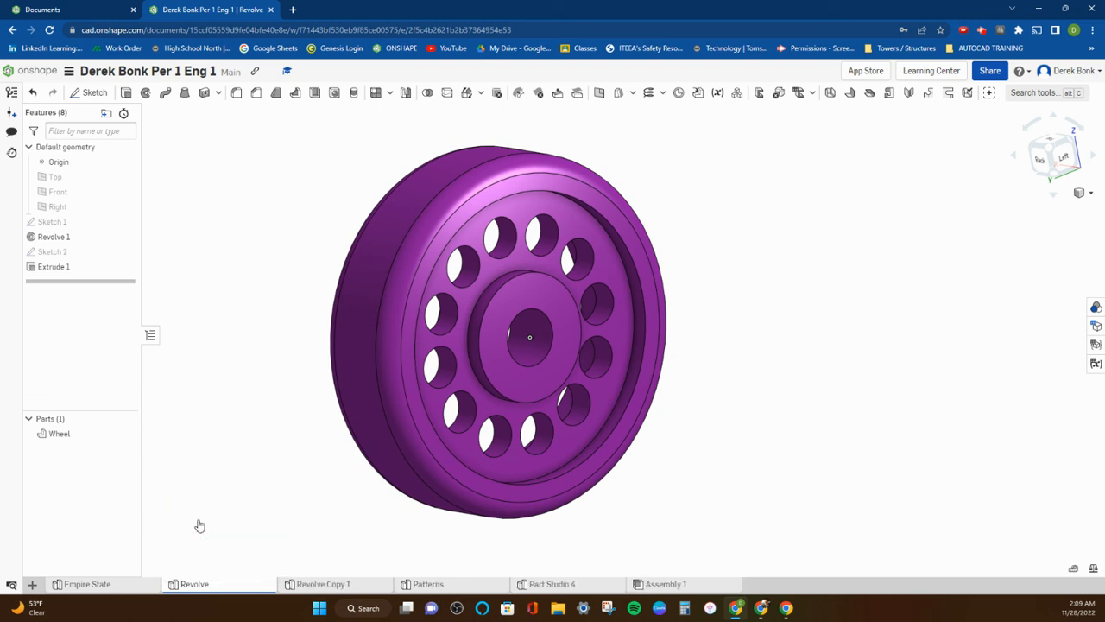
{"action": "right_click", "coordinate": [326, 586]}
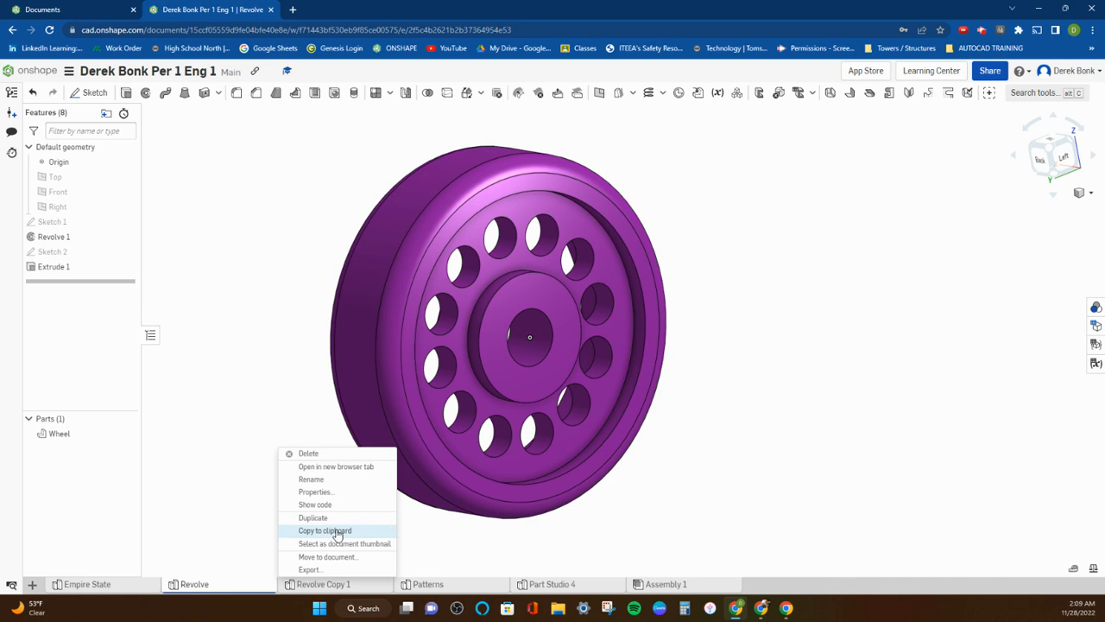
{"action": "left_click", "coordinate": [324, 481]}
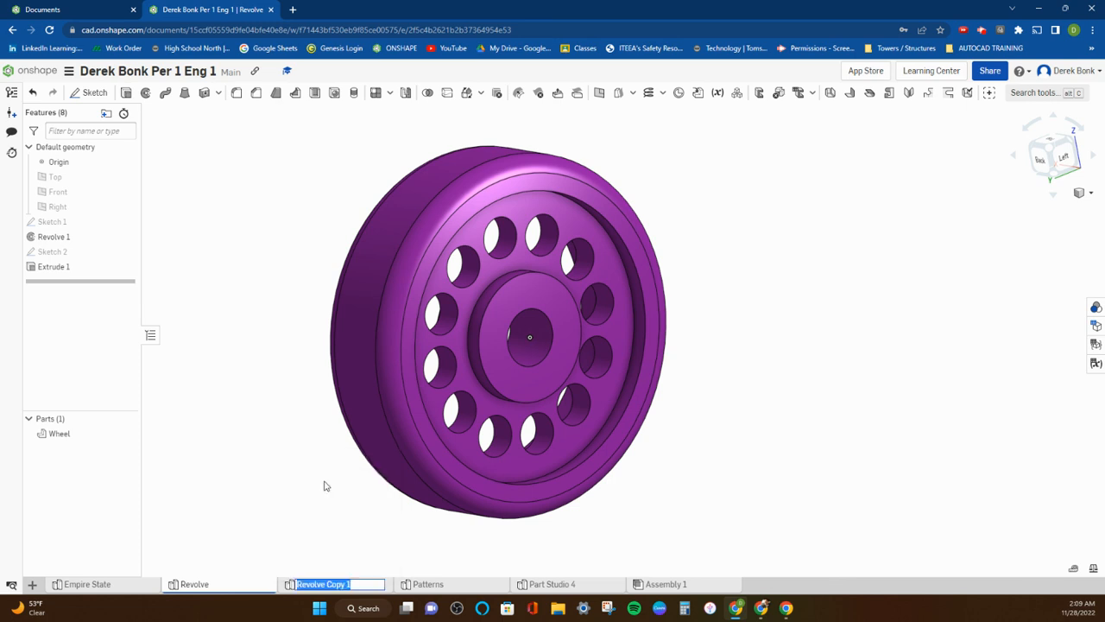
{"action": "type", "text": "Wheel 2"}
{"action": "key", "text": "Return"}
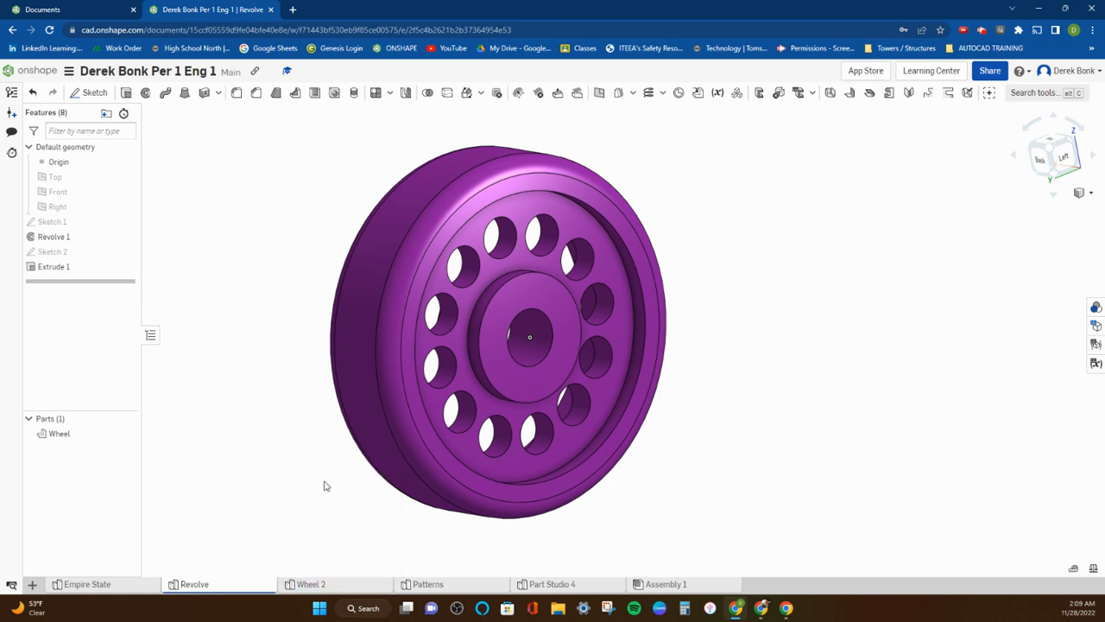
Rename the original Revolve part studio as Wheel 1.
{"action": "right_click", "coordinate": [211, 585]}
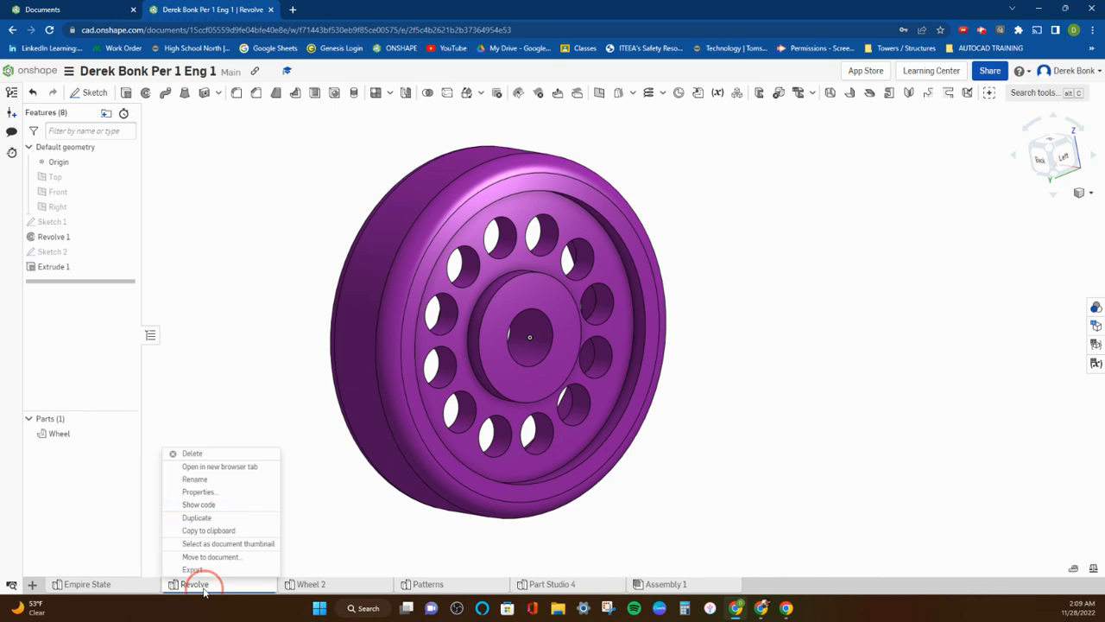
{"action": "left_click", "coordinate": [196, 481]}
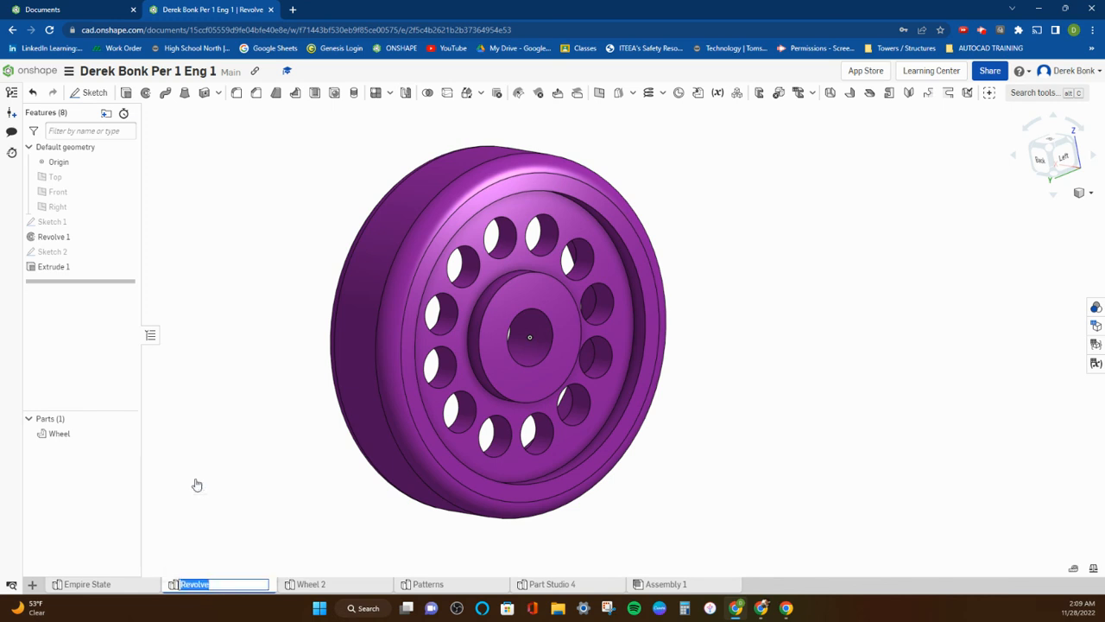
{"action": "type", "text": "Wheel 1"}
Open the Wheel 2 part studio and start a Fillet on the outer edge of the hub's front face.
{"action": "left_click", "coordinate": [345, 585]}
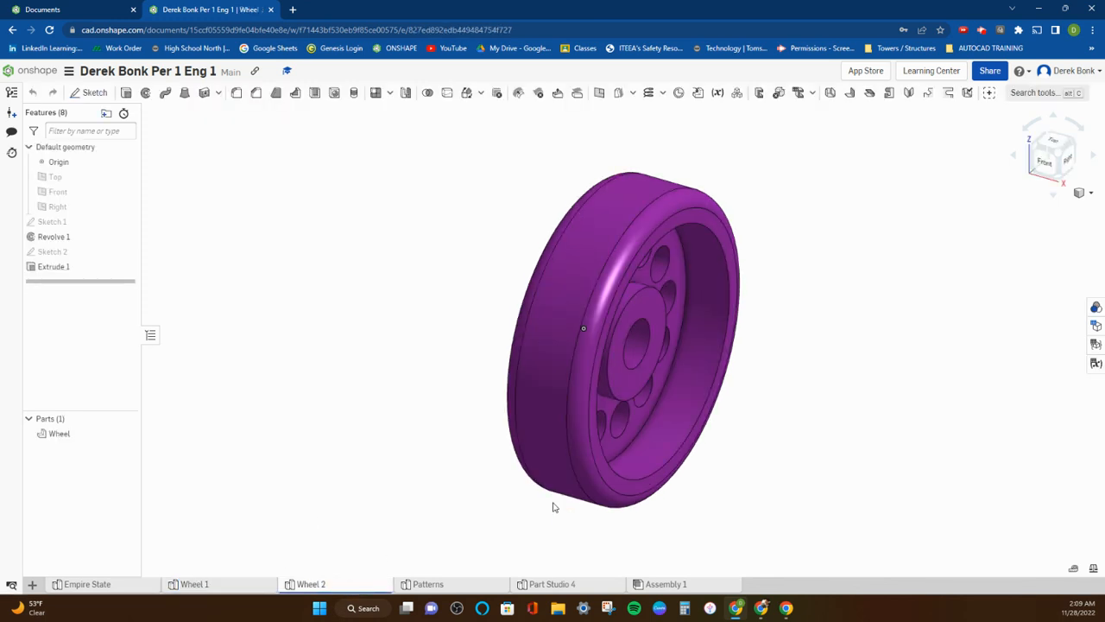
{"action": "right_click_drag", "start_coordinate": [652, 434], "coordinate": [610, 433]}
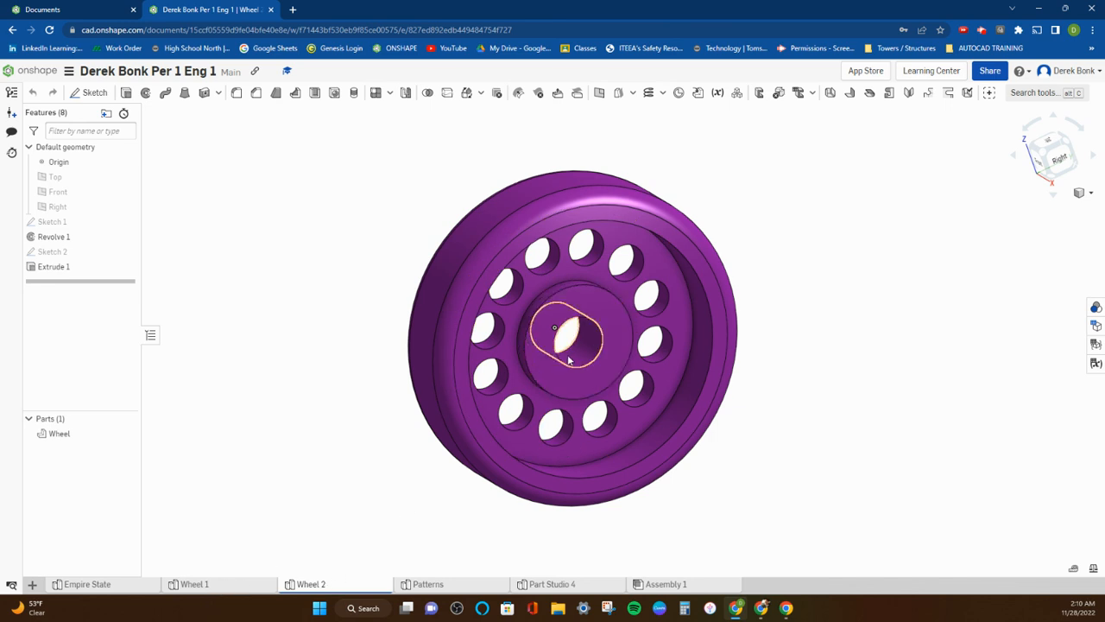
{"action": "right_click_drag", "start_coordinate": [593, 338], "coordinate": [635, 325]}
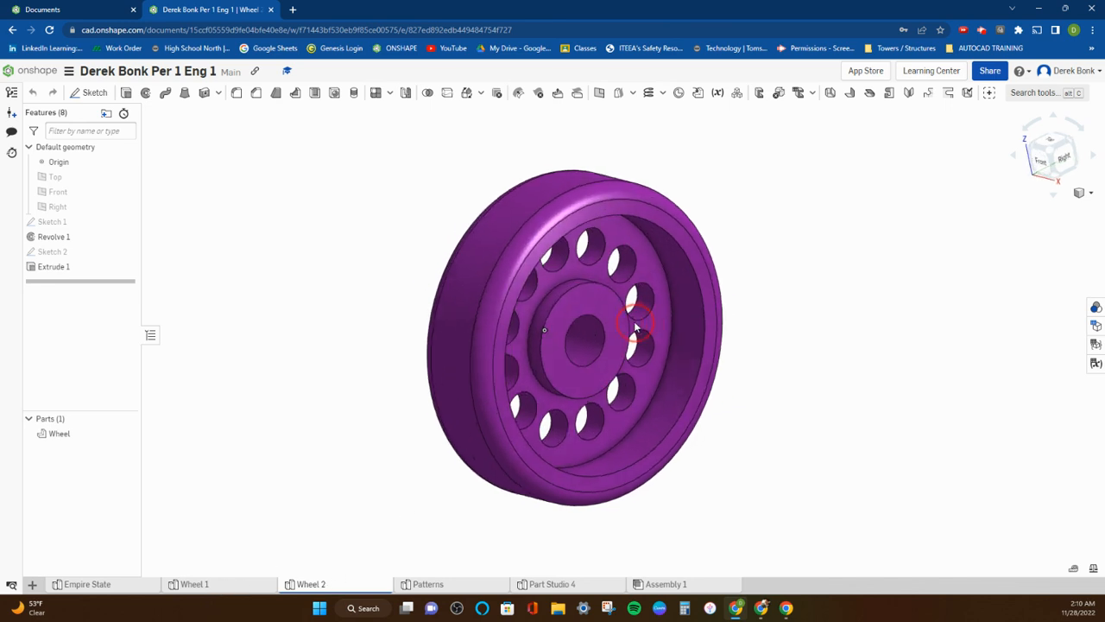
{"action": "left_click", "coordinate": [237, 94]}
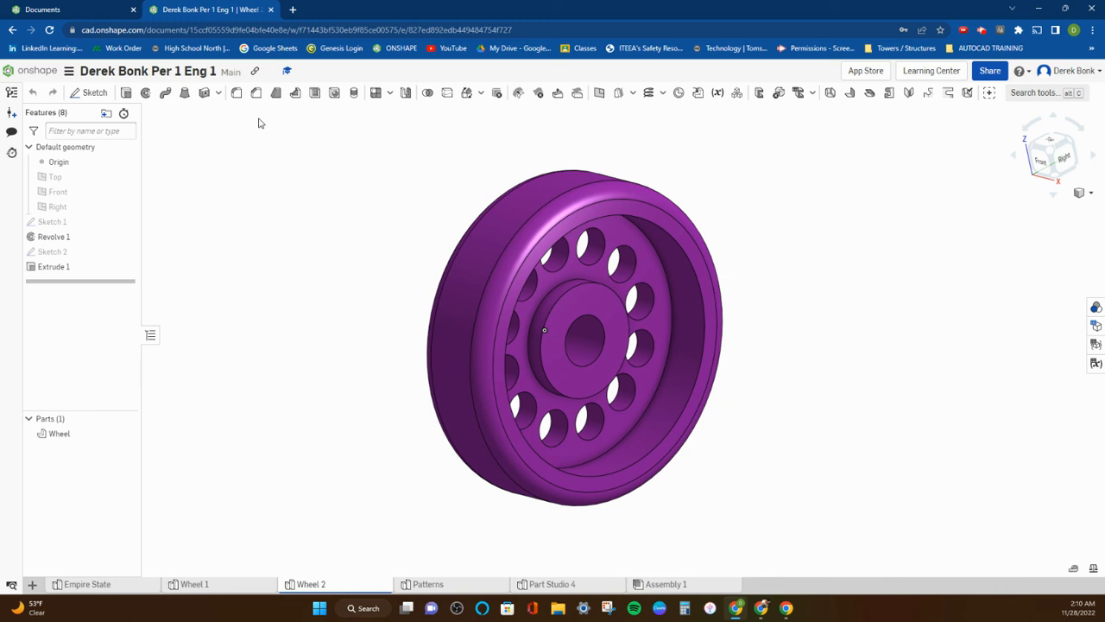
{"action": "left_click", "coordinate": [578, 287]}
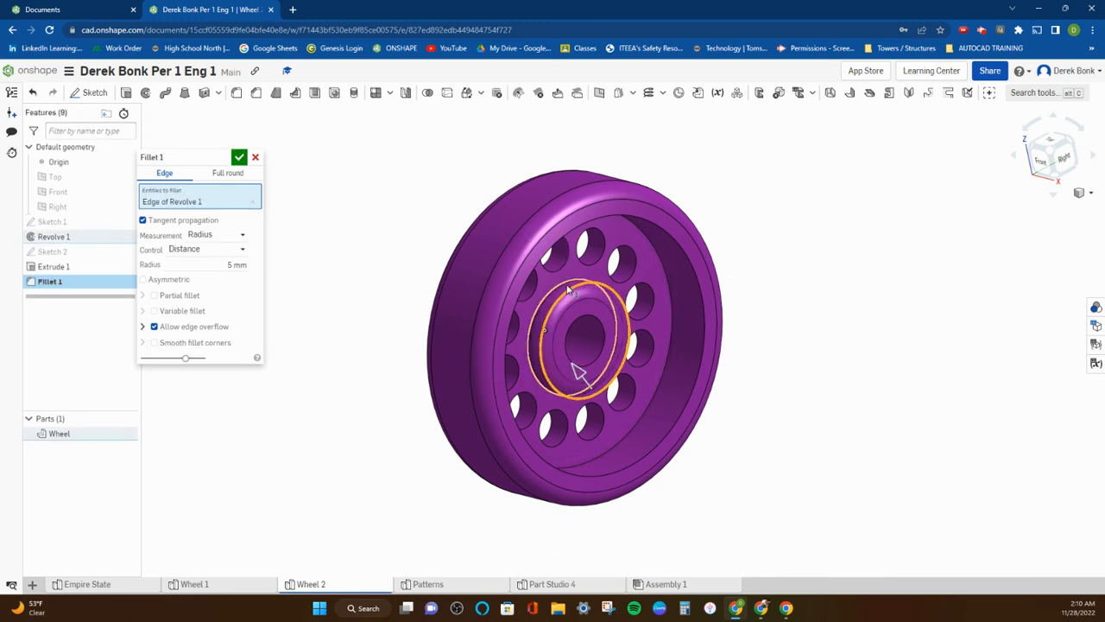
Try adding the edge where the hub meets the web to the fillet, and remove it from the selection.
{"action": "scroll", "coordinate": [570, 282], "scroll_direction": "up", "scroll_amount": 3}
{"action": "left_click", "coordinate": [567, 286]}
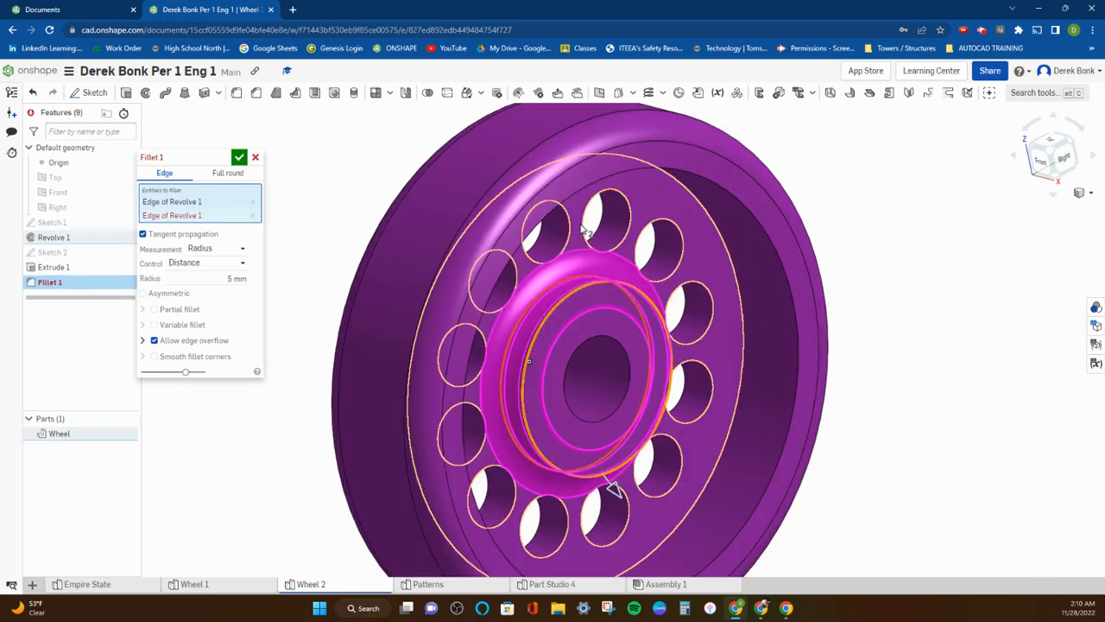
{"action": "left_click", "coordinate": [221, 279]}
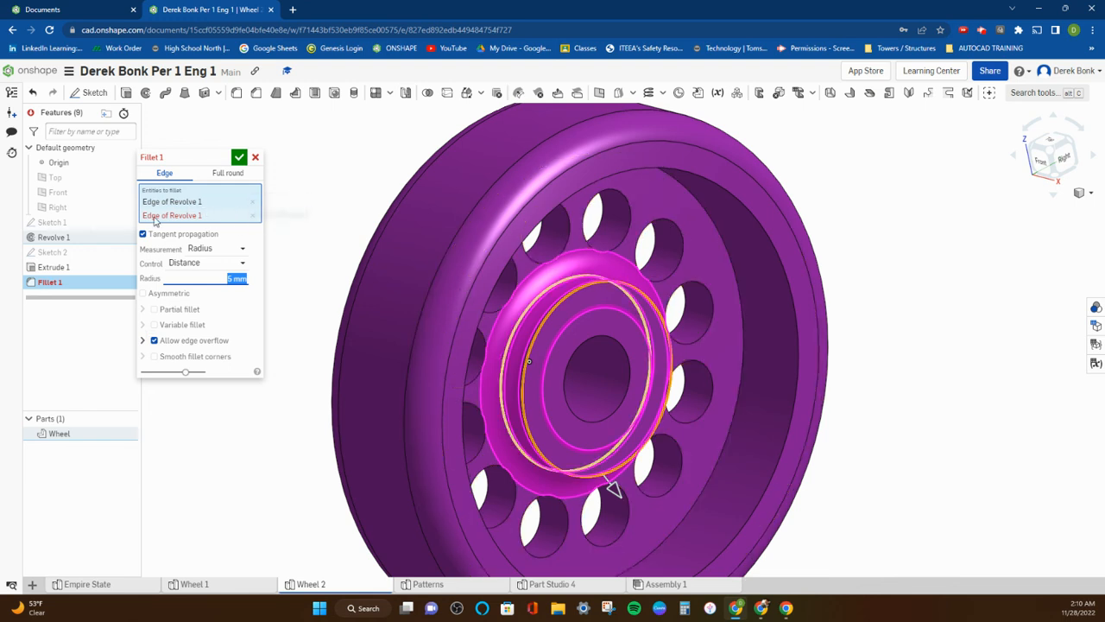
{"action": "left_click", "coordinate": [253, 216]}
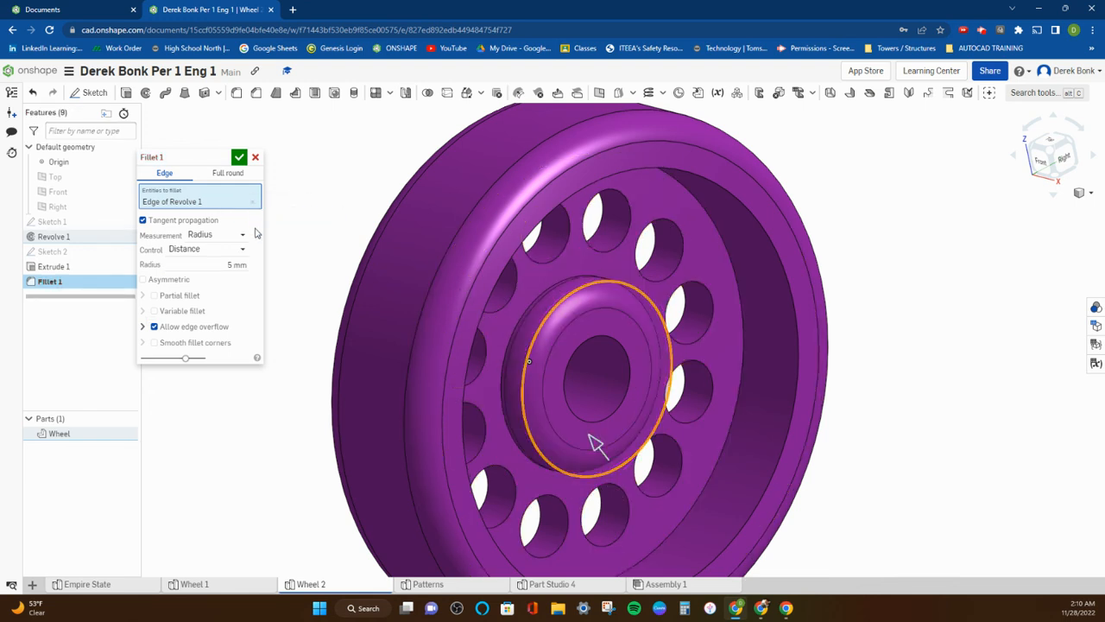
Set the fillet radius to 3 mm and add the hub's base edge and the rim's inner front edge to the selection.
{"action": "scroll", "coordinate": [537, 313], "scroll_direction": "up", "scroll_amount": 3}
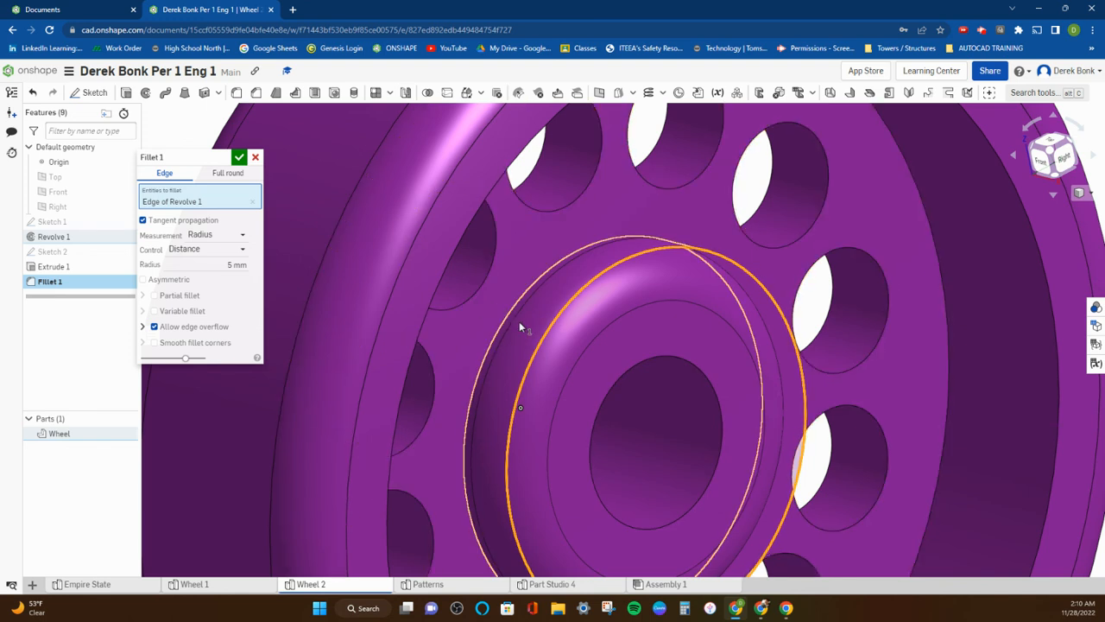
{"action": "left_click", "coordinate": [217, 267]}
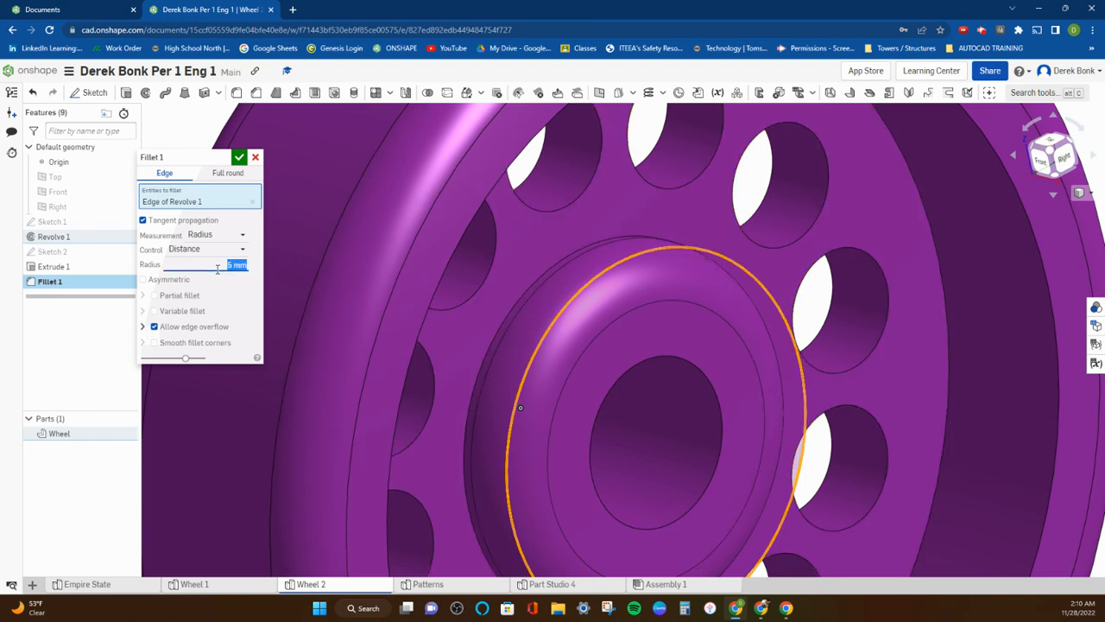
{"action": "type", "text": "3"}
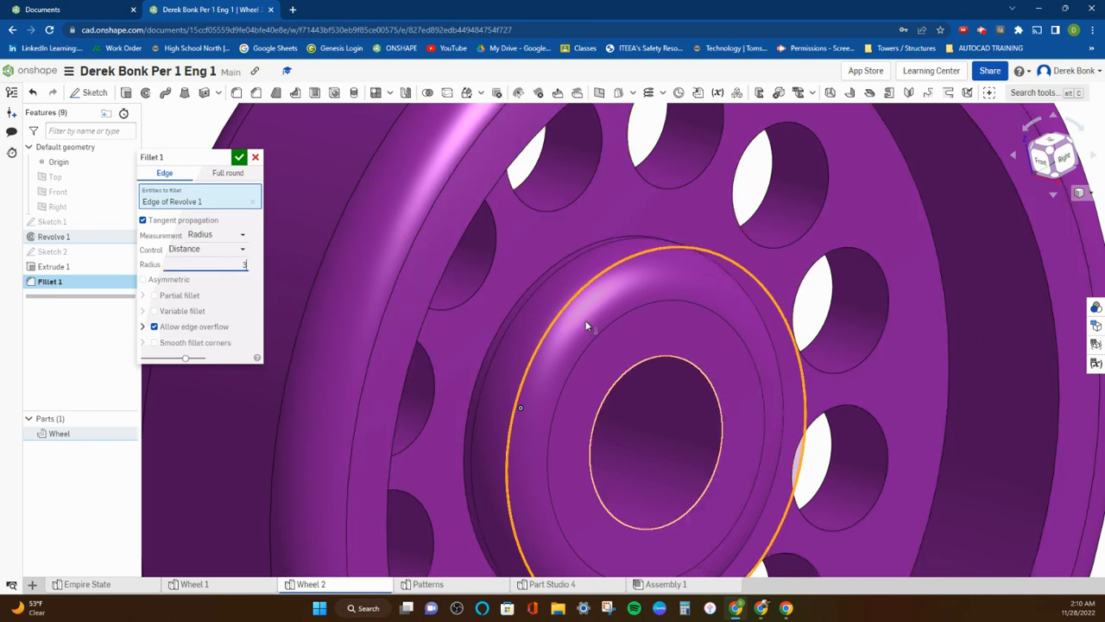
{"action": "left_click", "coordinate": [547, 273]}
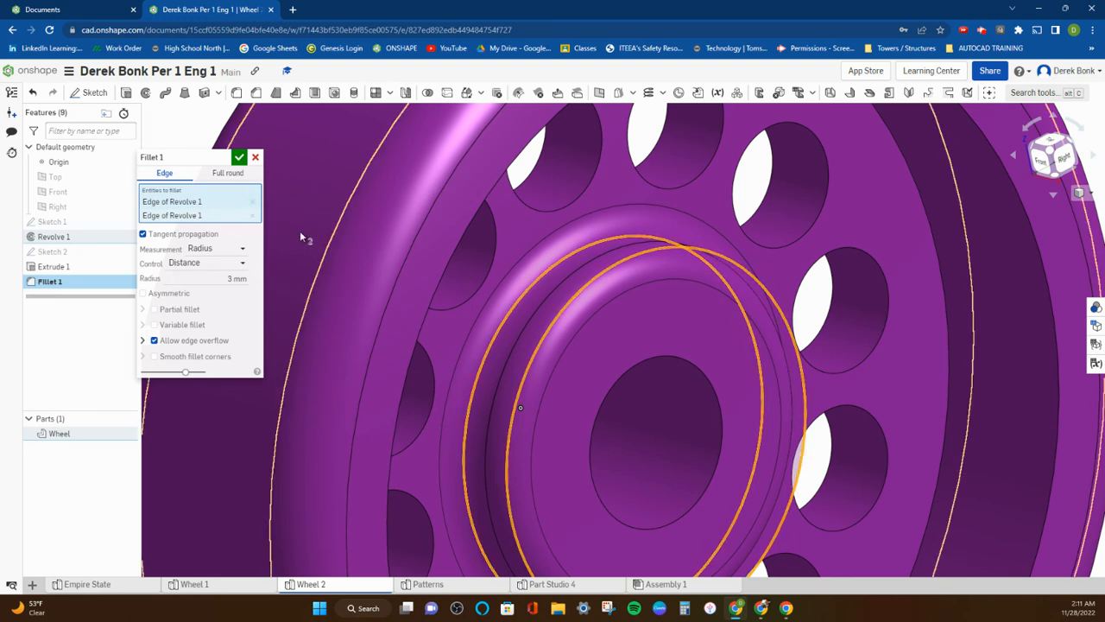
{"action": "left_click", "coordinate": [455, 255]}
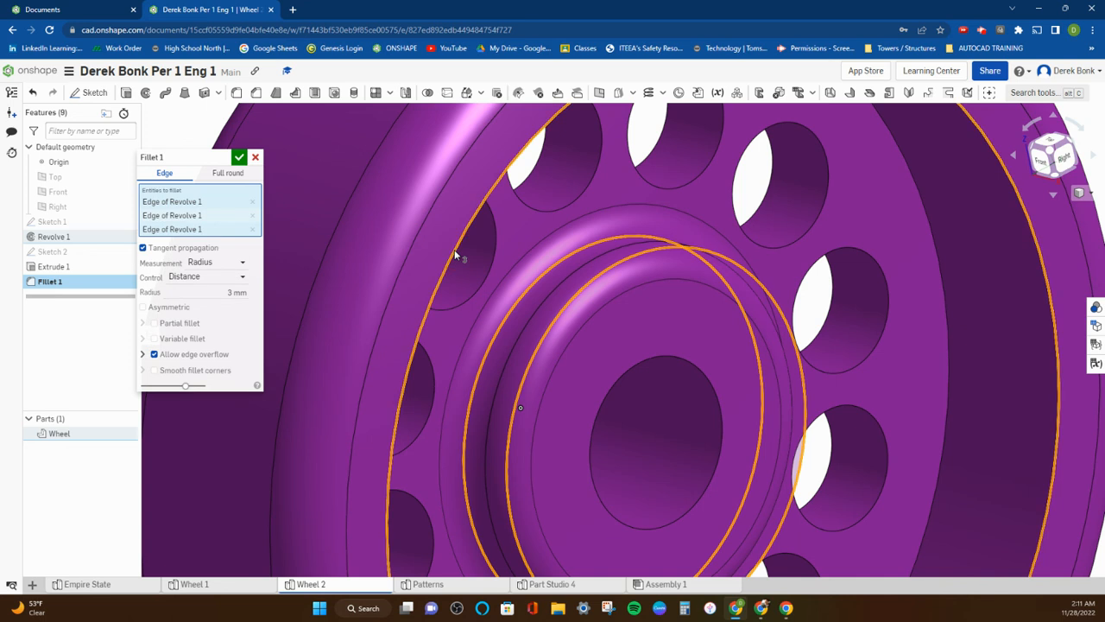
Examine the fillet preview on the hub, rim and web holes from both sides of the wheel.
{"action": "scroll", "coordinate": [455, 255], "scroll_direction": "down", "scroll_amount": 5}
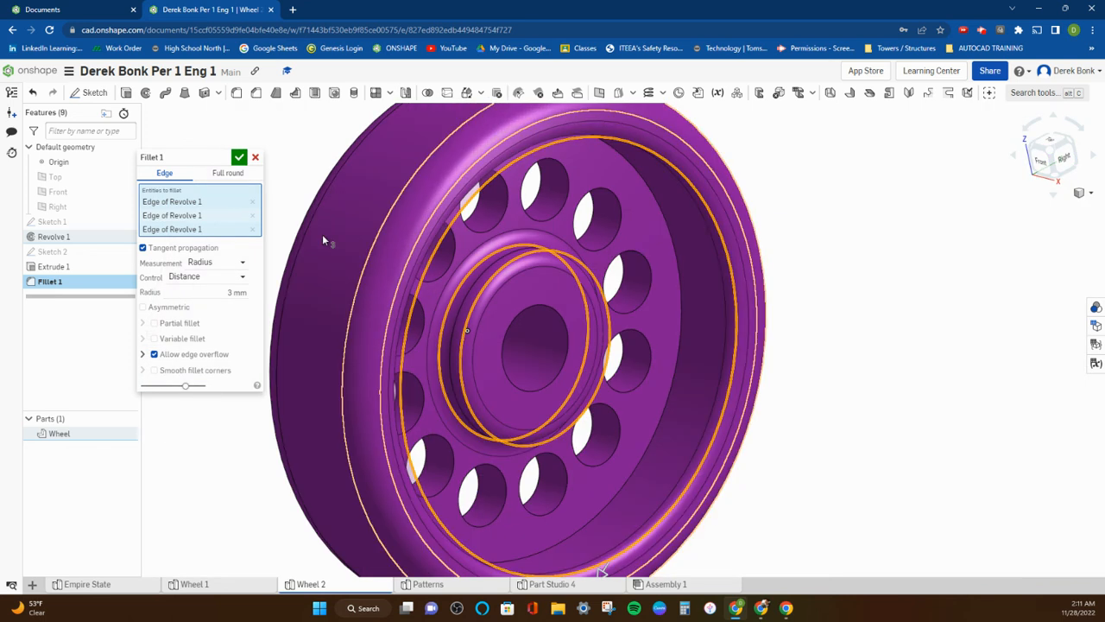
{"action": "right_click_drag", "start_coordinate": [341, 257], "coordinate": [452, 242]}
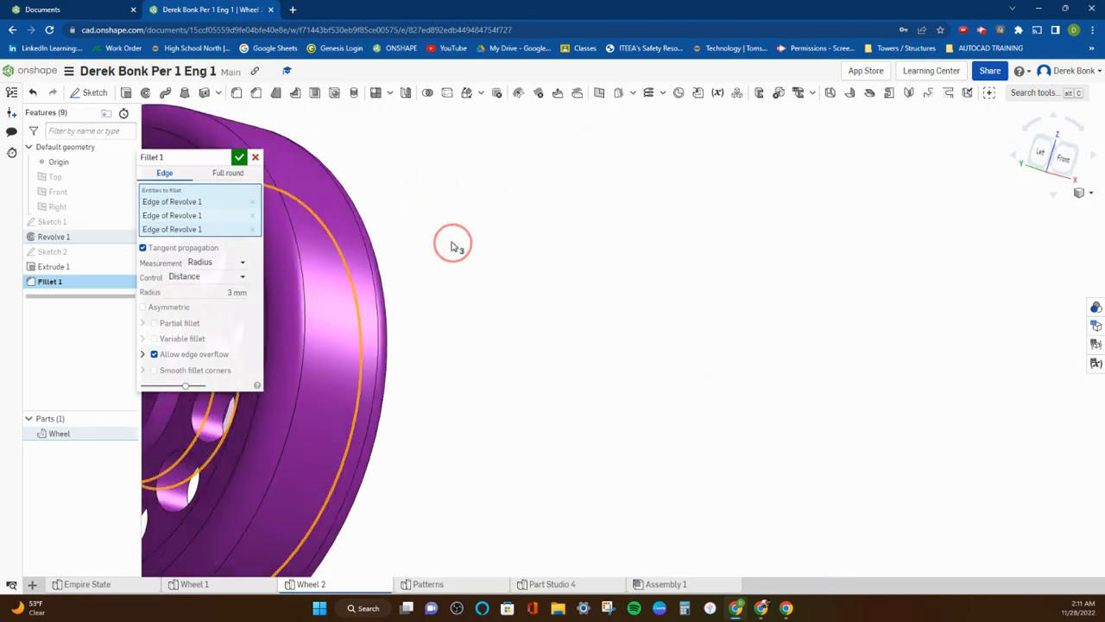
{"action": "scroll", "coordinate": [496, 257], "scroll_direction": "down", "scroll_amount": 5}
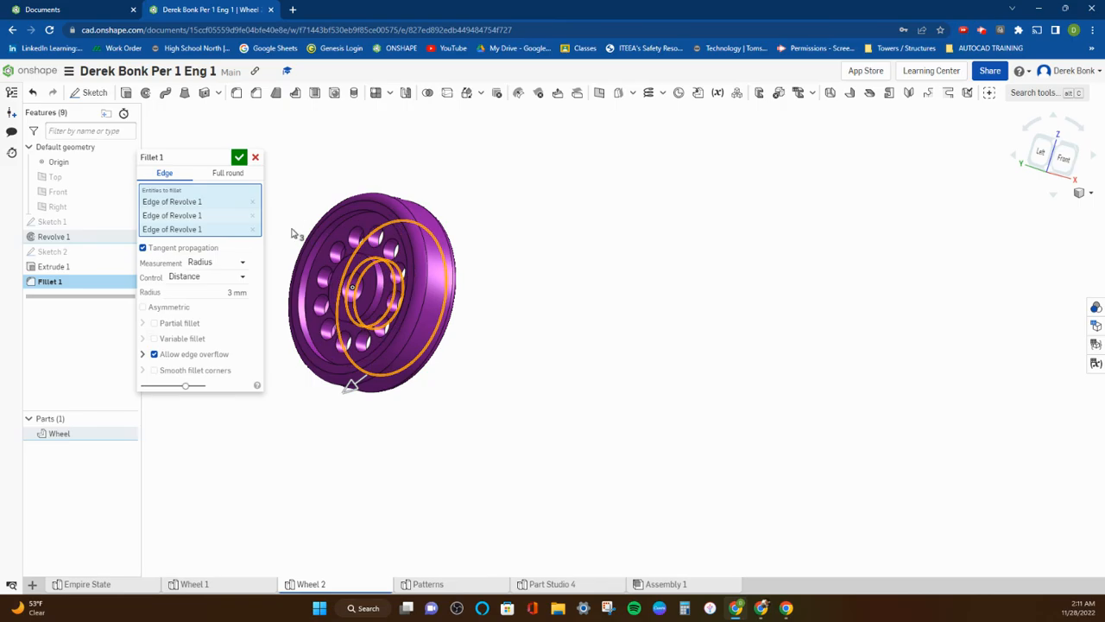
{"action": "scroll", "coordinate": [285, 290], "scroll_direction": "up", "scroll_amount": 3}
{"action": "mouse_move", "coordinate": [600, 276]}
{"action": "right_mouse_down"}
{"action": "mouse_move", "coordinate": [530, 288]}
{"action": "mouse_move", "coordinate": [587, 284]}
{"action": "right_mouse_up"}
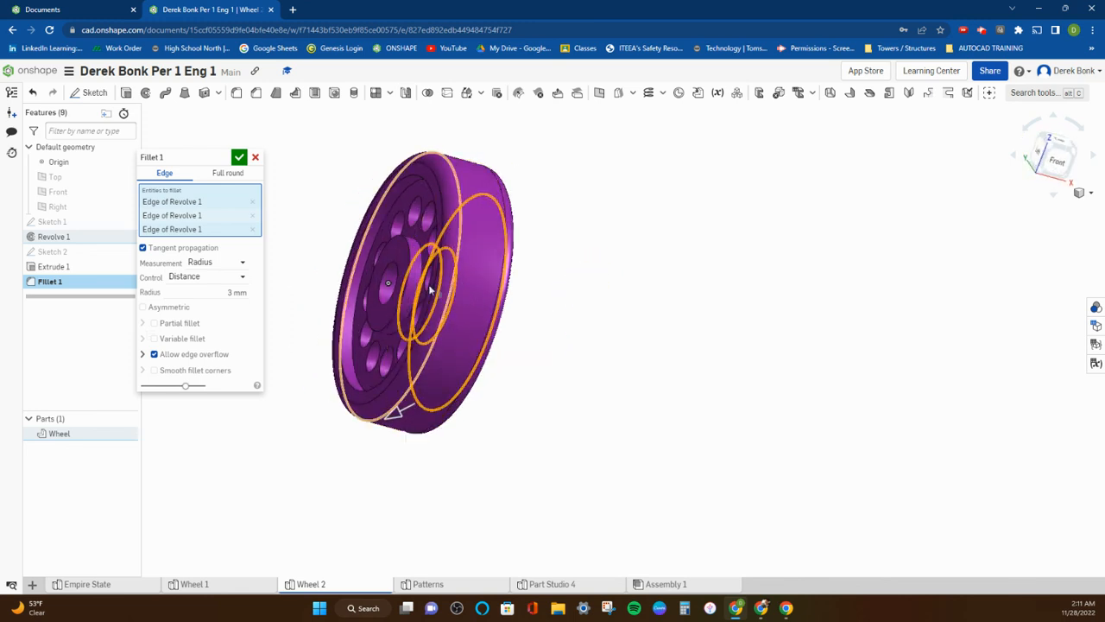
{"action": "scroll", "coordinate": [345, 275], "scroll_direction": "up", "scroll_amount": 5}
{"action": "scroll", "coordinate": [346, 271], "scroll_direction": "up", "scroll_amount": 3}
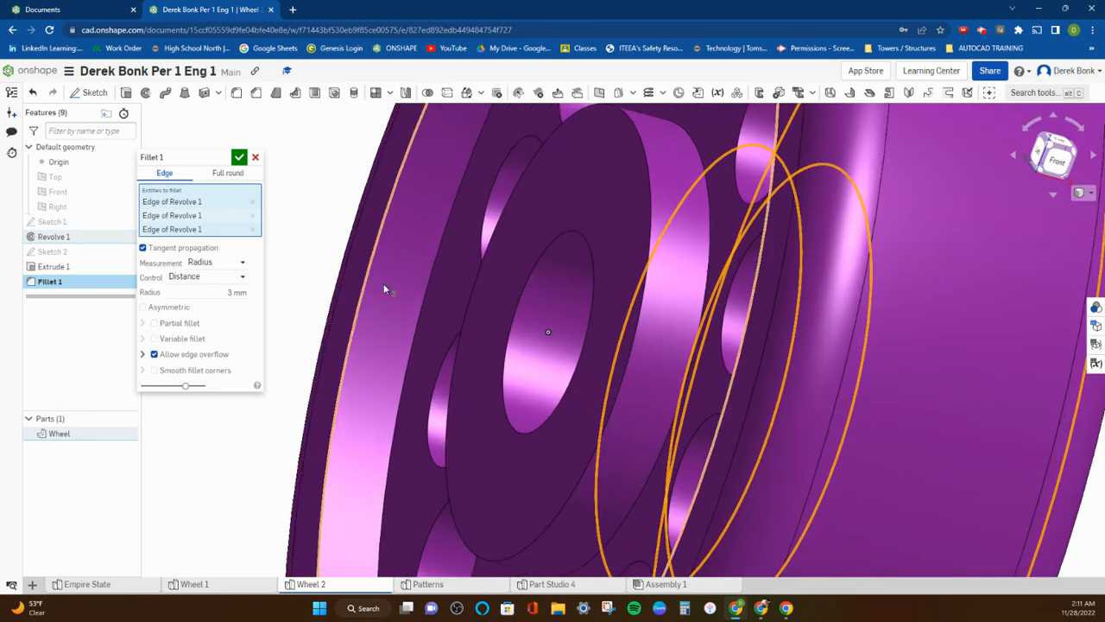
{"action": "scroll", "coordinate": [368, 271], "scroll_direction": "down", "scroll_amount": 6}
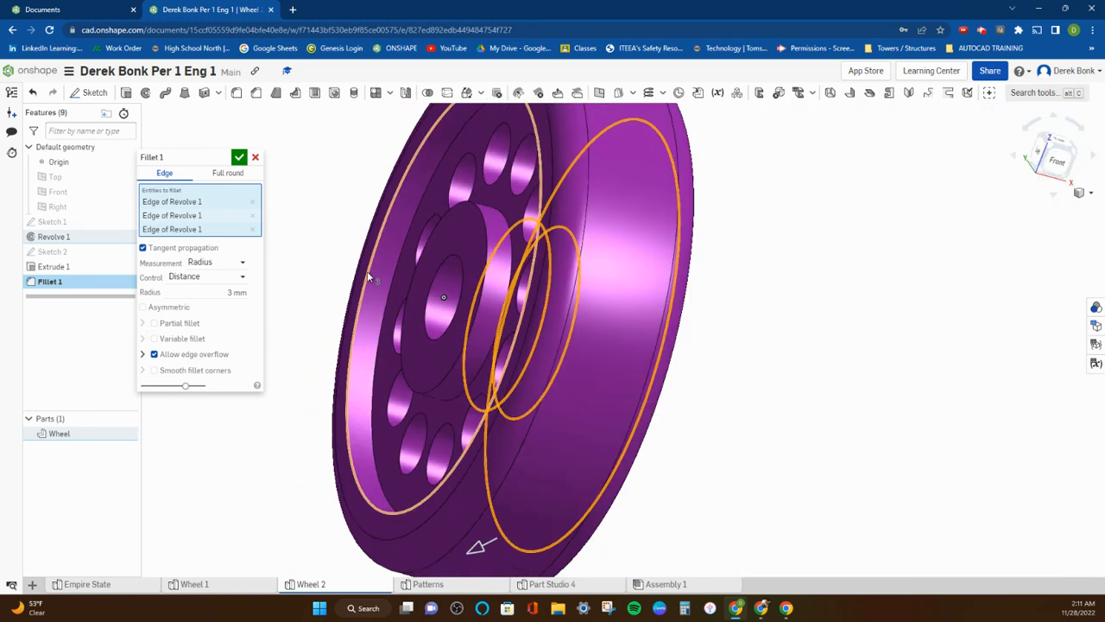
{"action": "scroll", "coordinate": [457, 276], "scroll_direction": "up", "scroll_amount": 5}
{"action": "scroll", "coordinate": [456, 279], "scroll_direction": "up", "scroll_amount": 2}
{"action": "scroll", "coordinate": [468, 280], "scroll_direction": "down", "scroll_amount": 4}
{"action": "right_click_drag", "start_coordinate": [535, 287], "coordinate": [473, 285]}
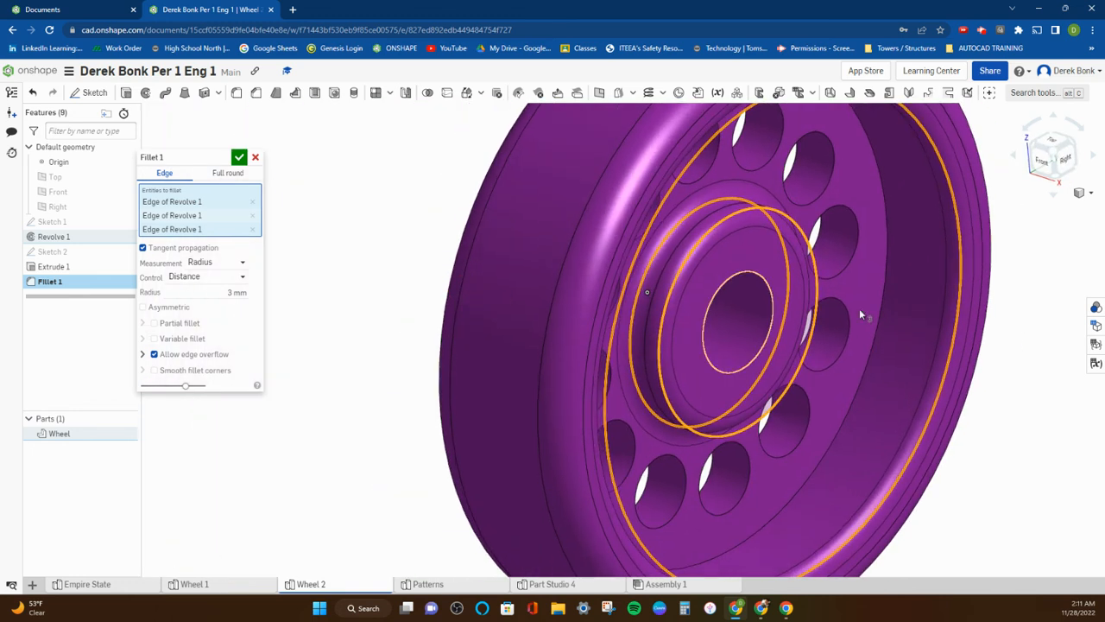
{"action": "scroll", "coordinate": [855, 320], "scroll_direction": "up", "scroll_amount": 6}
{"action": "scroll", "coordinate": [895, 308], "scroll_direction": "up", "scroll_amount": 4}
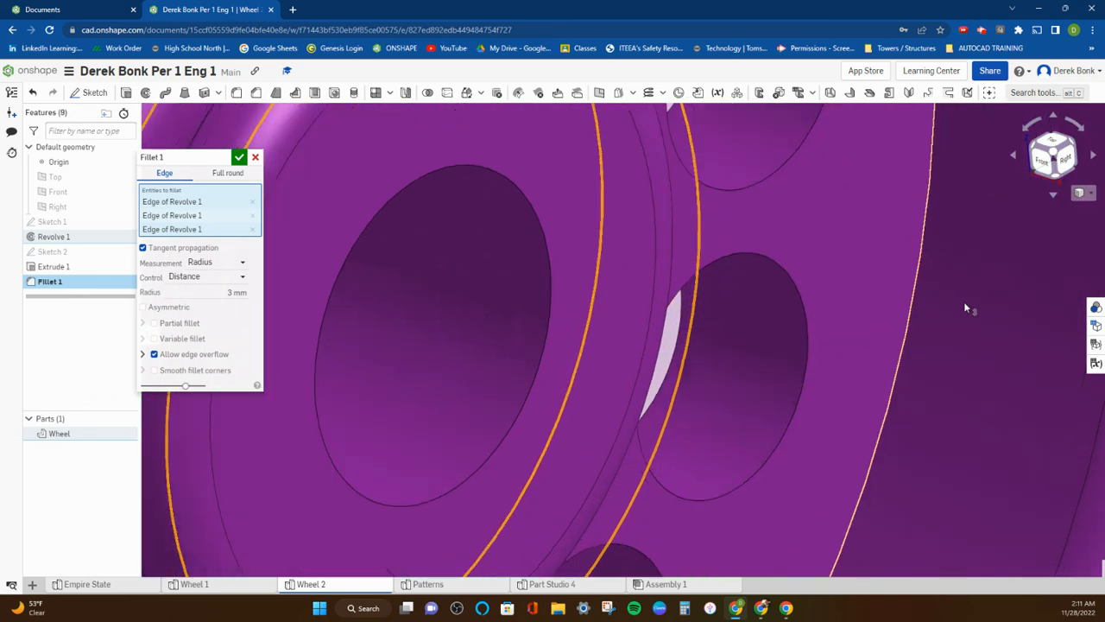
{"action": "scroll", "coordinate": [898, 293], "scroll_direction": "down", "scroll_amount": 4}
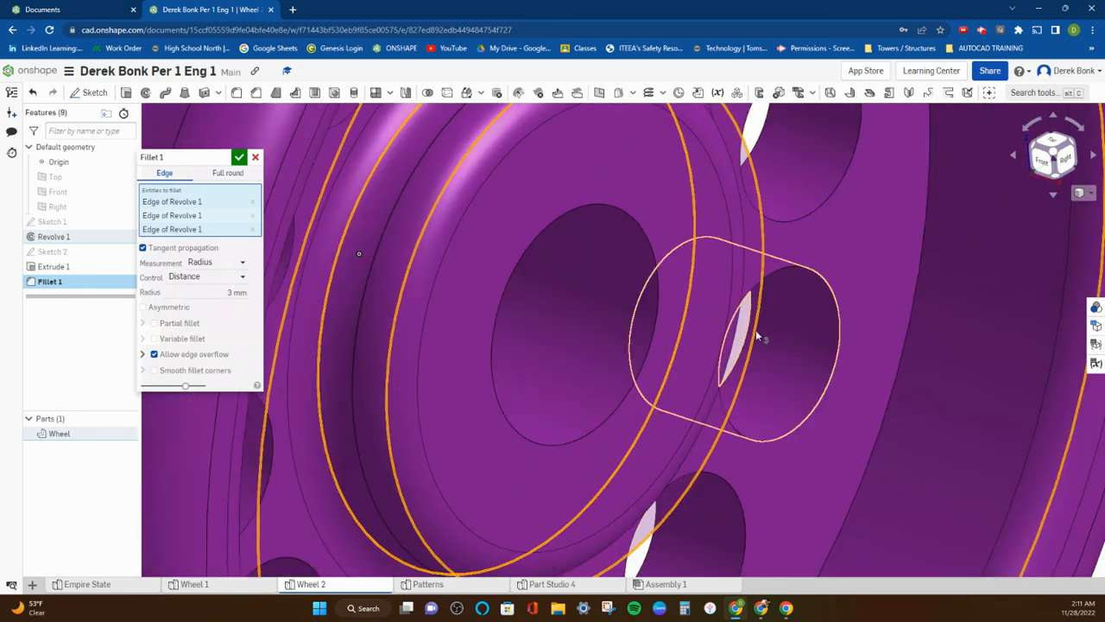
{"action": "scroll", "coordinate": [1053, 311], "scroll_direction": "up", "scroll_amount": 3}
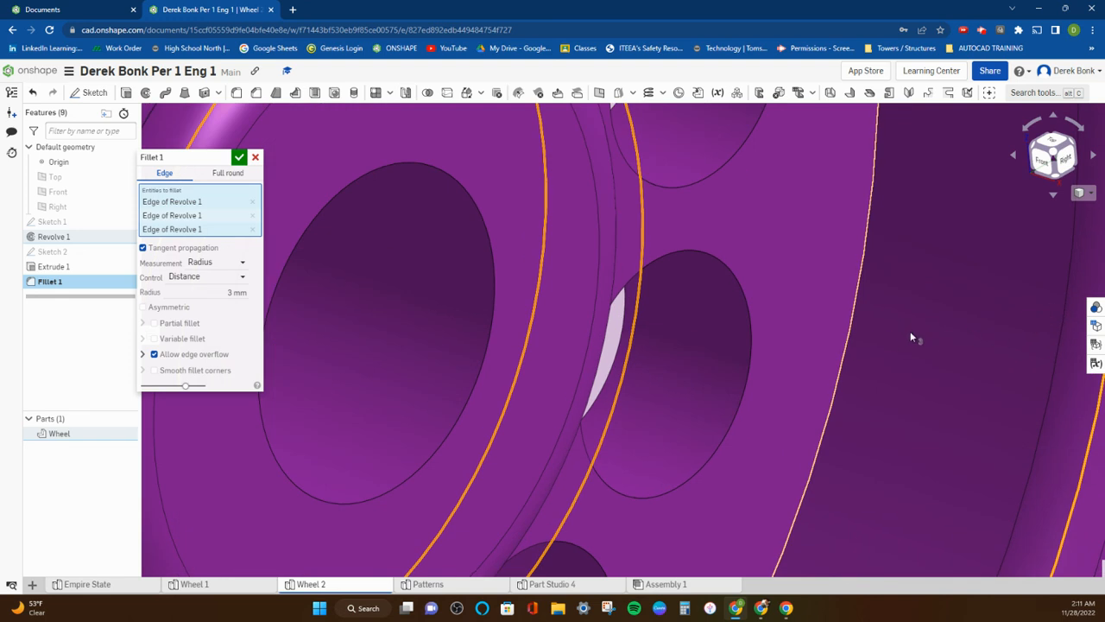
{"action": "scroll", "coordinate": [900, 318], "scroll_direction": "down", "scroll_amount": 5}
{"action": "scroll", "coordinate": [903, 313], "scroll_direction": "up", "scroll_amount": 1}
{"action": "middle_click_drag", "start_coordinate": [863, 309], "coordinate": [751, 293]}
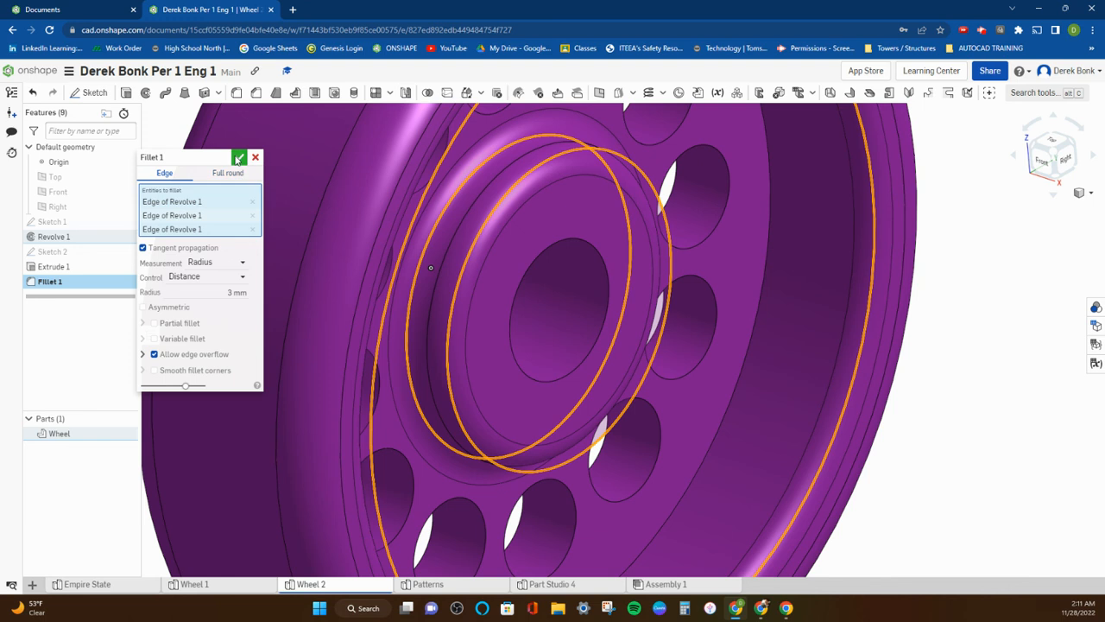
Apply the 3 mm fillet to the selected hub and rim edges.
{"action": "left_click", "coordinate": [239, 159]}
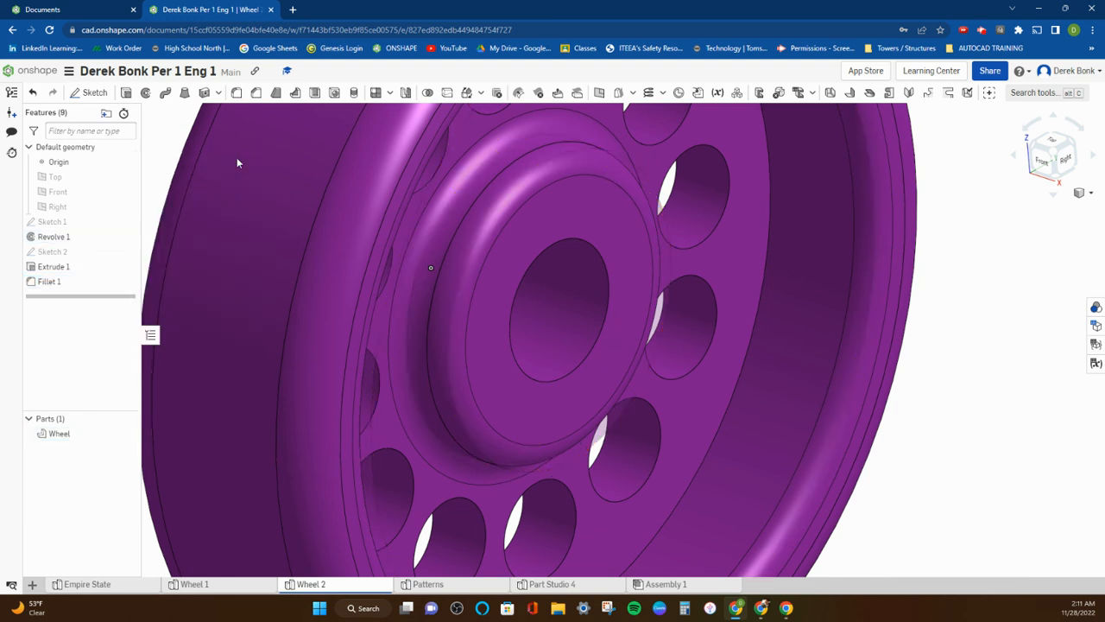
{"action": "scroll", "coordinate": [629, 288], "scroll_direction": "down", "scroll_amount": 5}
{"action": "right_click_drag", "start_coordinate": [764, 278], "coordinate": [662, 291]}
{"action": "scroll", "coordinate": [627, 316], "scroll_direction": "up", "scroll_amount": 3}
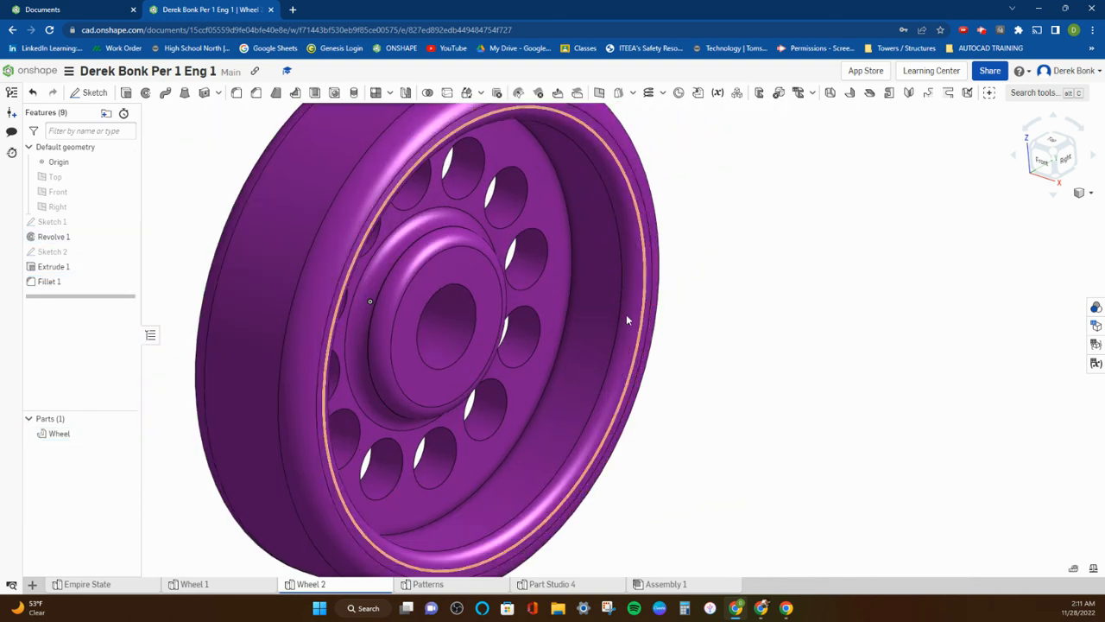
Change the Wheel part's appearance to the grey palette colour 879199.
{"action": "right_click", "coordinate": [65, 434]}
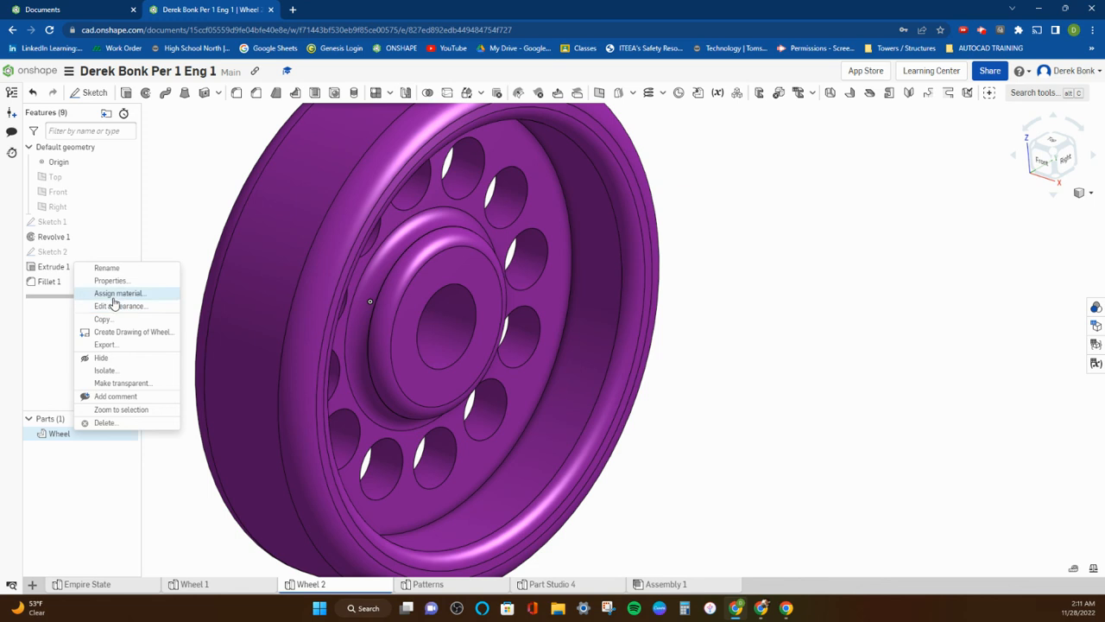
{"action": "left_click", "coordinate": [115, 307]}
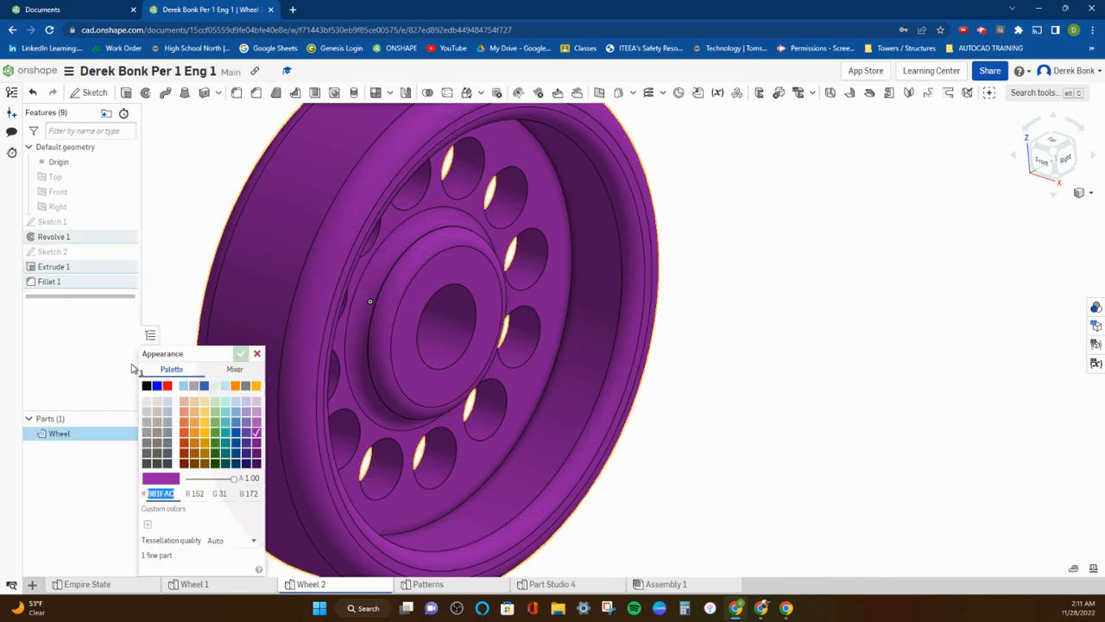
{"action": "left_click", "coordinate": [167, 432]}
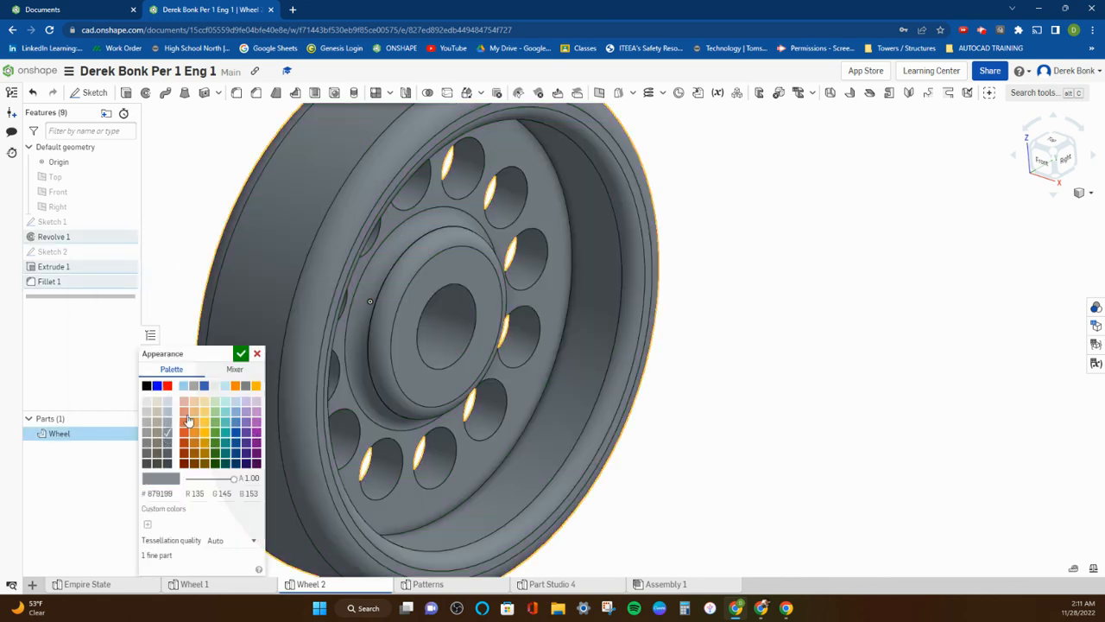
{"action": "left_click", "coordinate": [242, 355]}
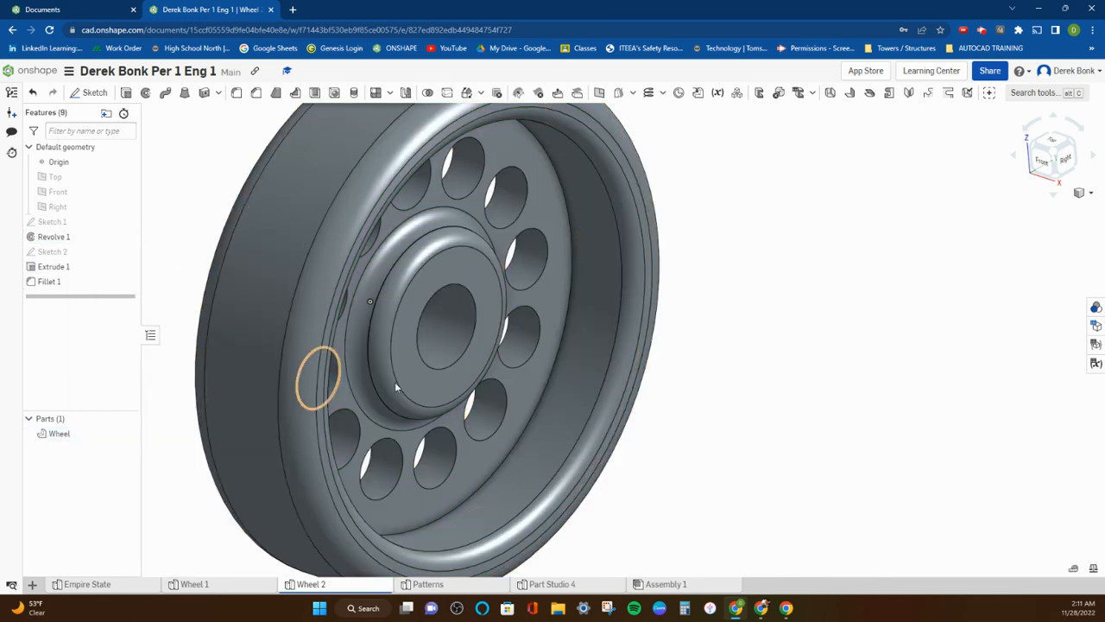
Compare the wheel in the Wheel 1 part studio with the grey version in Wheel 2.
{"action": "right_click_drag", "start_coordinate": [348, 392], "coordinate": [299, 535]}
{"action": "left_click", "coordinate": [227, 586]}
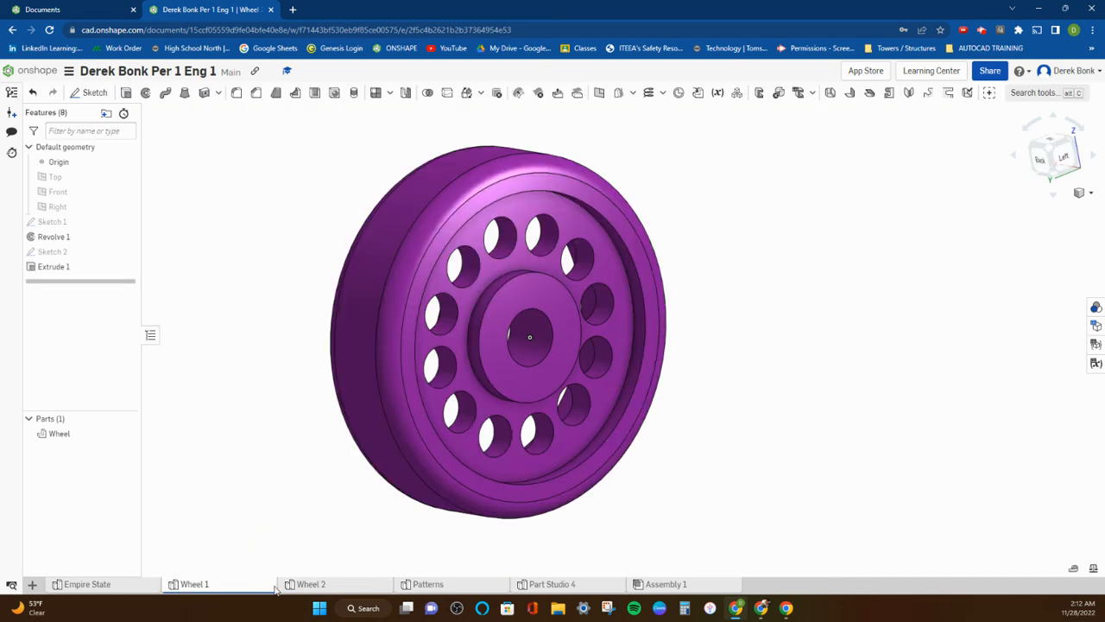
{"action": "left_click", "coordinate": [311, 586]}
{"action": "right_click_drag", "start_coordinate": [499, 326], "coordinate": [345, 338]}
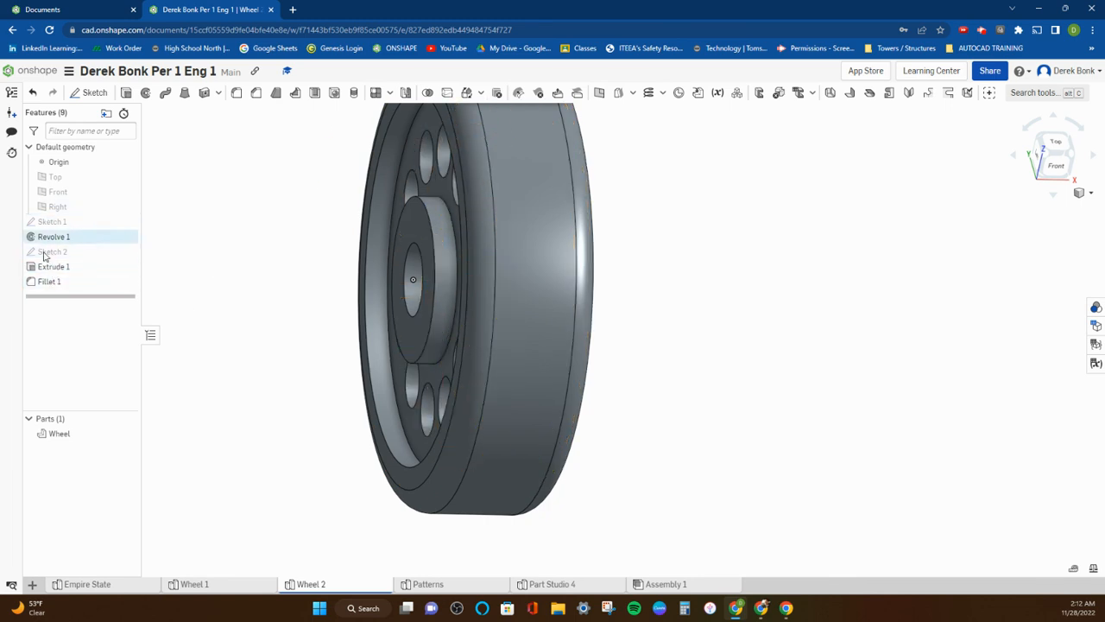
Delete Sketch 2 and Extrude 1 to remove the round web holes from the Wheel 2 part studio.
{"action": "right_click_drag", "start_coordinate": [234, 244], "coordinate": [258, 246]}
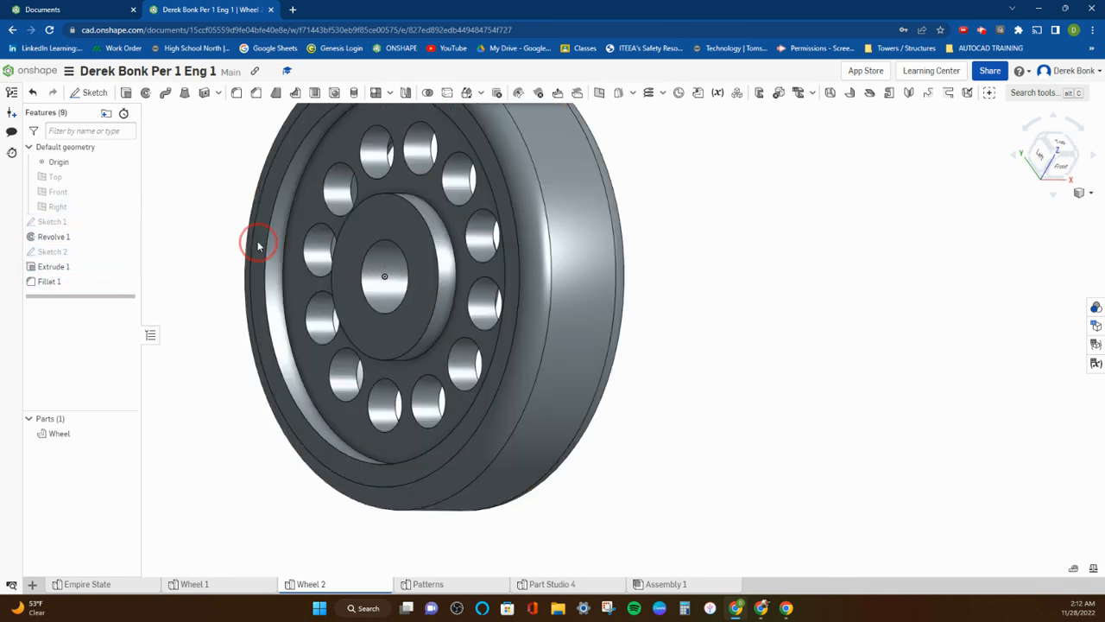
{"action": "right_click", "coordinate": [38, 250]}
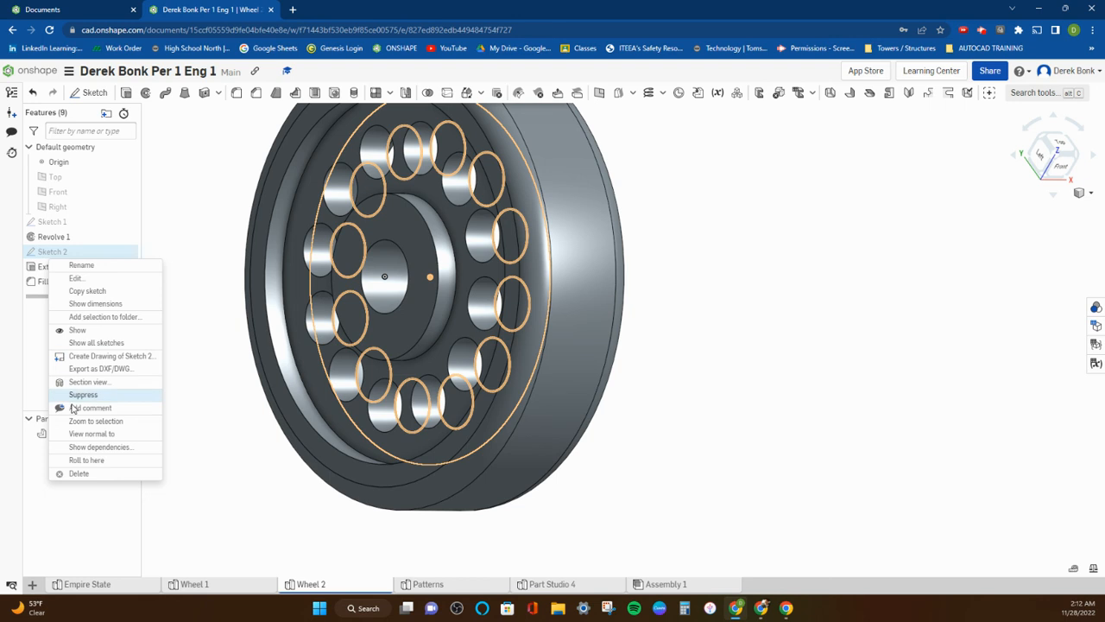
{"action": "left_click", "coordinate": [78, 474]}
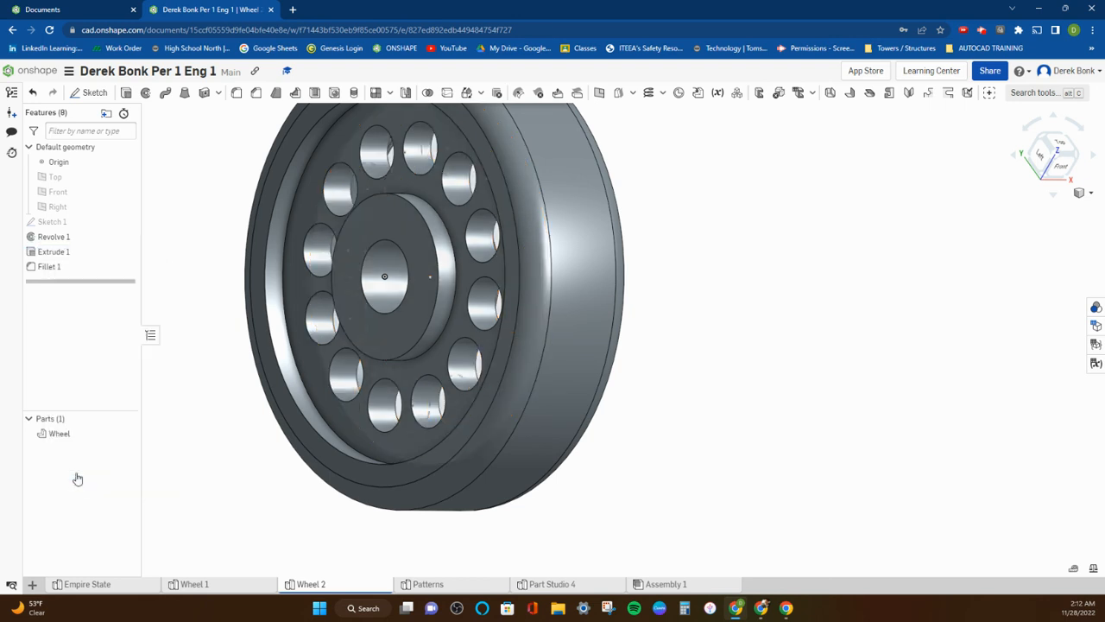
{"action": "mouse_move", "coordinate": [49, 256]}
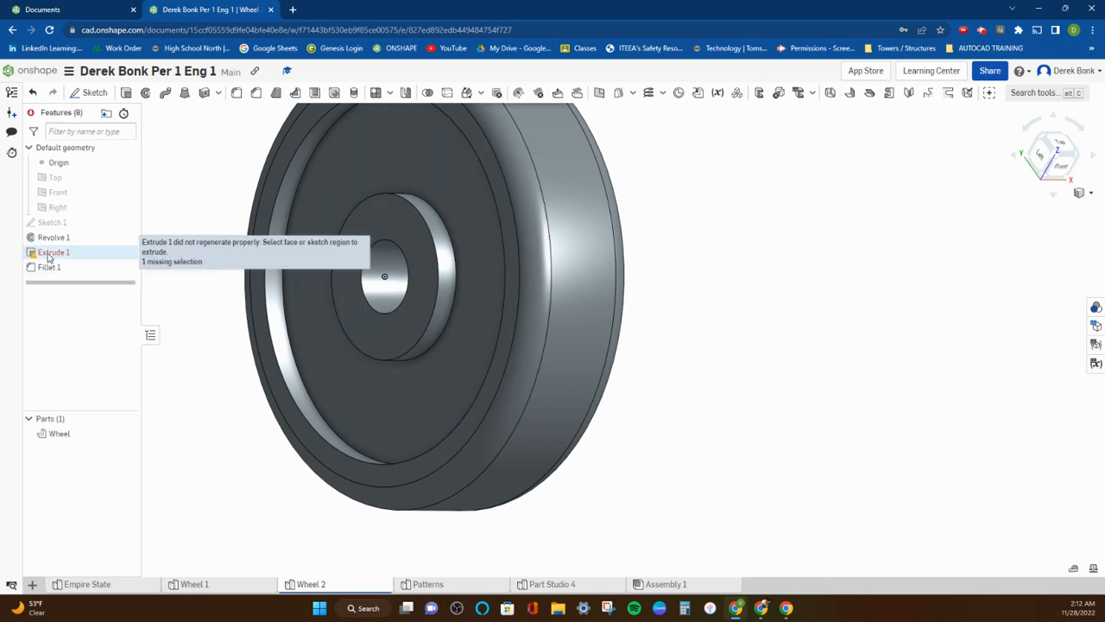
{"action": "right_click", "coordinate": [48, 252]}
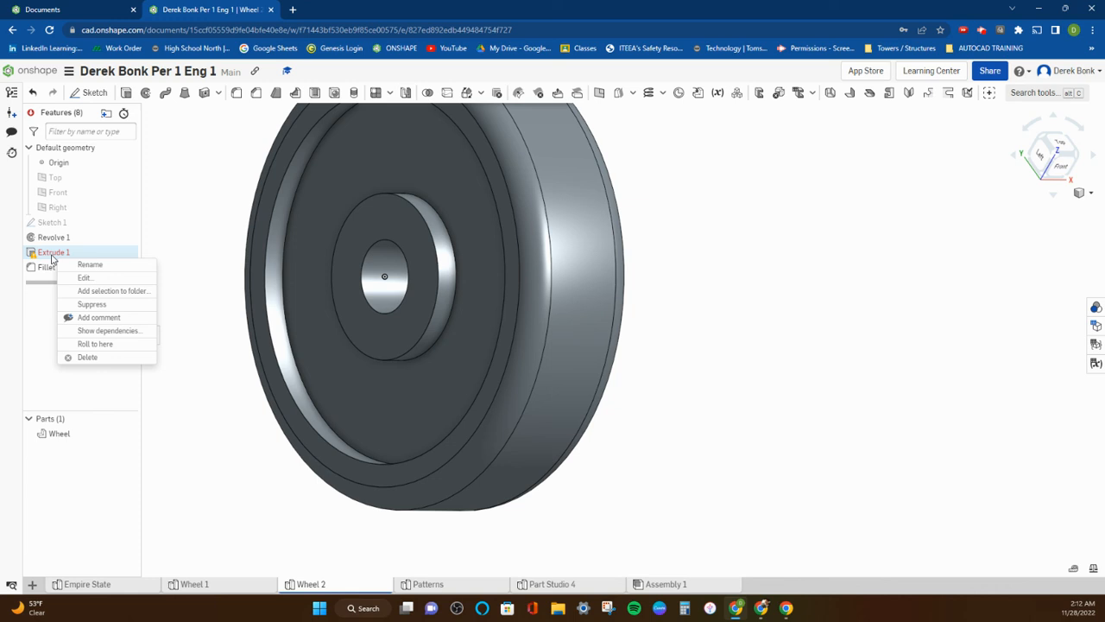
{"action": "left_click", "coordinate": [87, 358]}
Start a new sketch on the flat web face between hub and rim, on the wheel's filleted side.
{"action": "right_click_drag", "start_coordinate": [249, 326], "coordinate": [227, 332]}
{"action": "right_click_drag", "start_coordinate": [252, 272], "coordinate": [369, 316]}
{"action": "scroll", "coordinate": [488, 304], "scroll_direction": "up", "scroll_amount": 1}
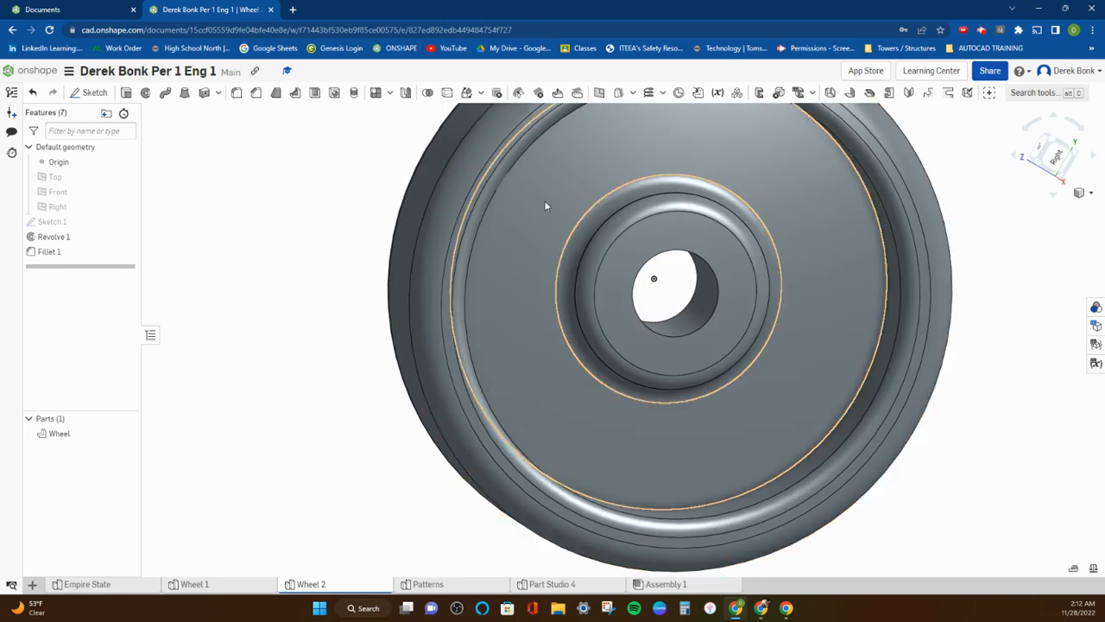
{"action": "left_click", "coordinate": [89, 92]}
{"action": "left_click", "coordinate": [540, 172]}
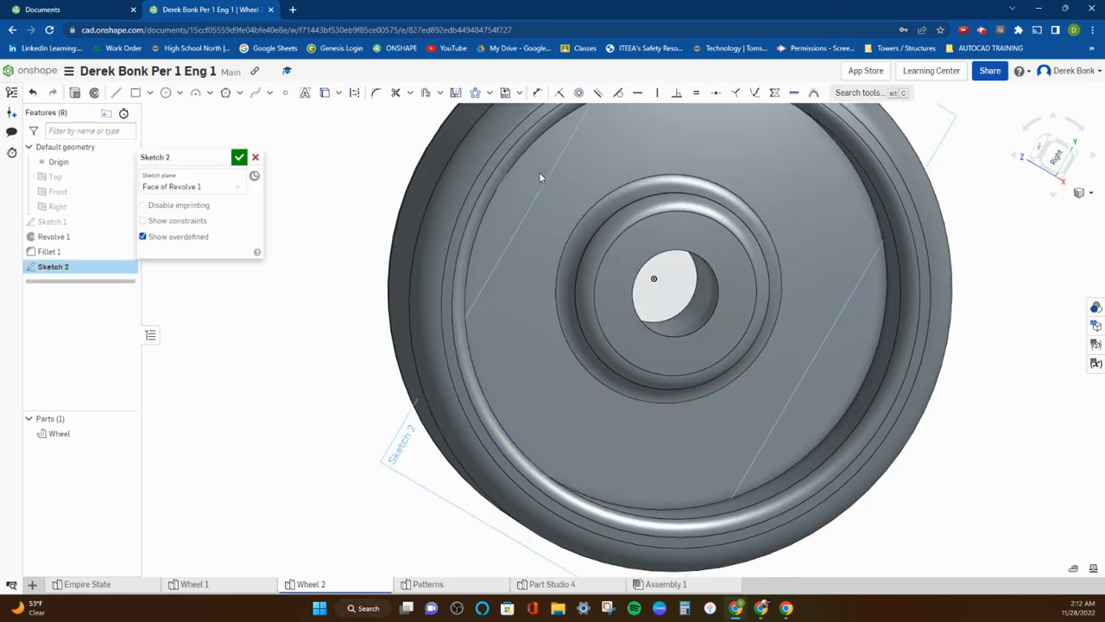
{"action": "left_click", "coordinate": [1055, 161]}
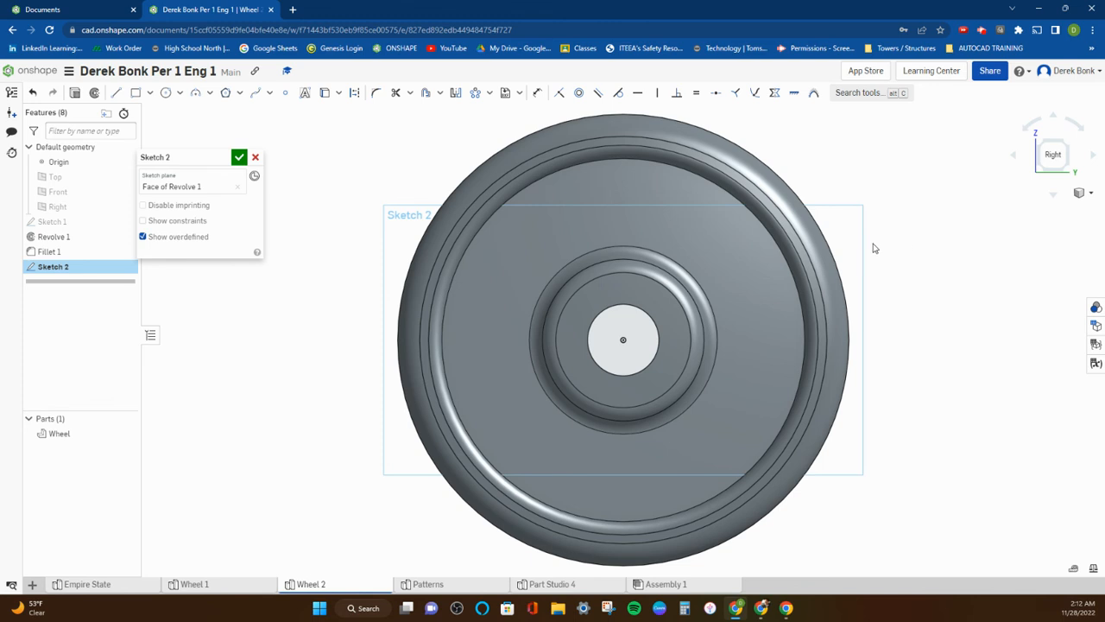
{"action": "scroll", "coordinate": [900, 250], "scroll_direction": "up", "scroll_amount": 2}
{"action": "middle_click_drag", "start_coordinate": [899, 252], "coordinate": [810, 268]}
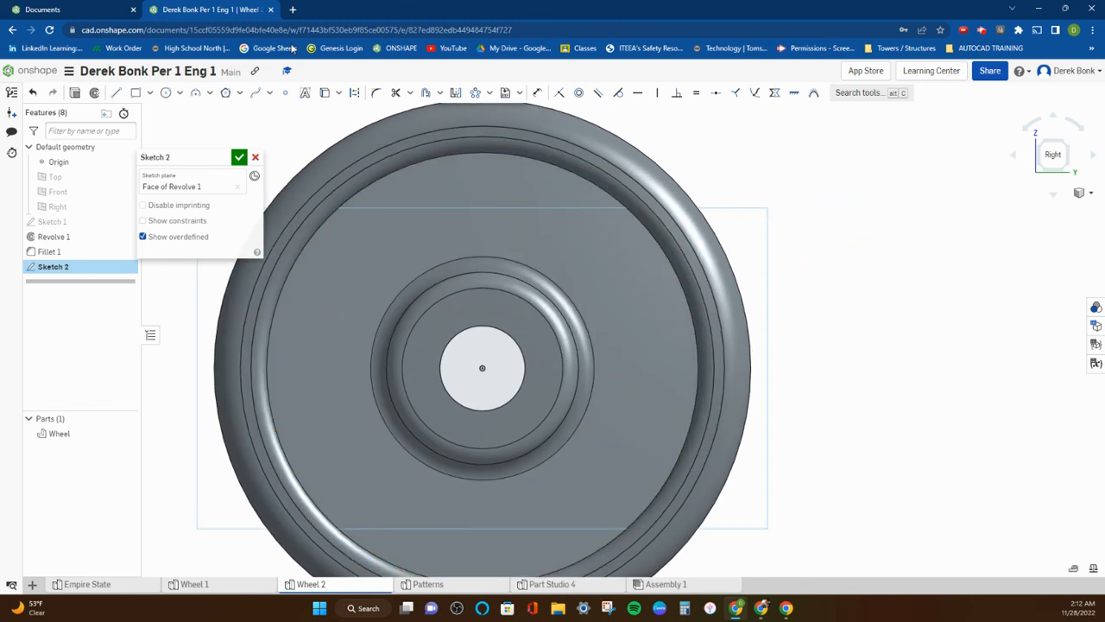
Sketch a closed leaf shape on the web above the hub from two conic arcs with shared endpoints, each with rho 0.5.
{"action": "left_click", "coordinate": [210, 95]}
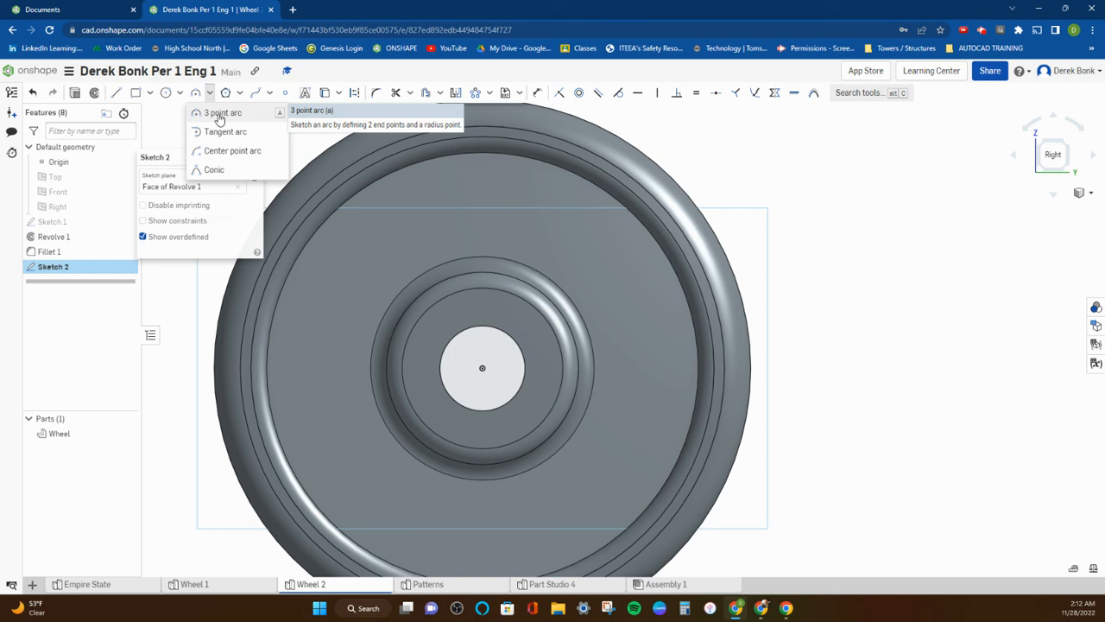
{"action": "left_click", "coordinate": [215, 171]}
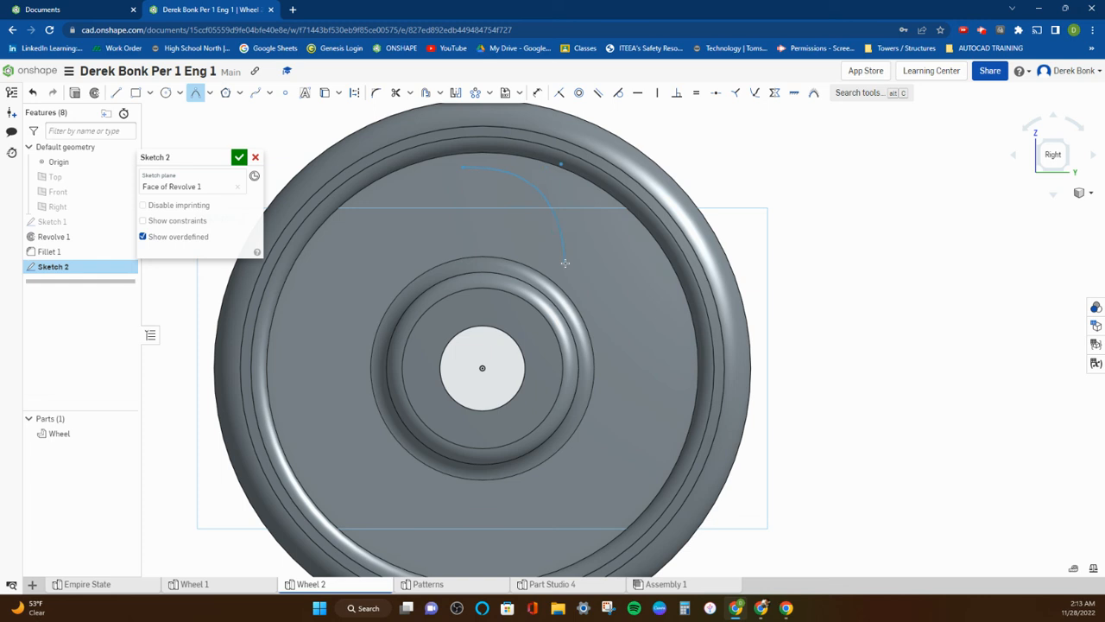
{"action": "left_click", "coordinate": [565, 264]}
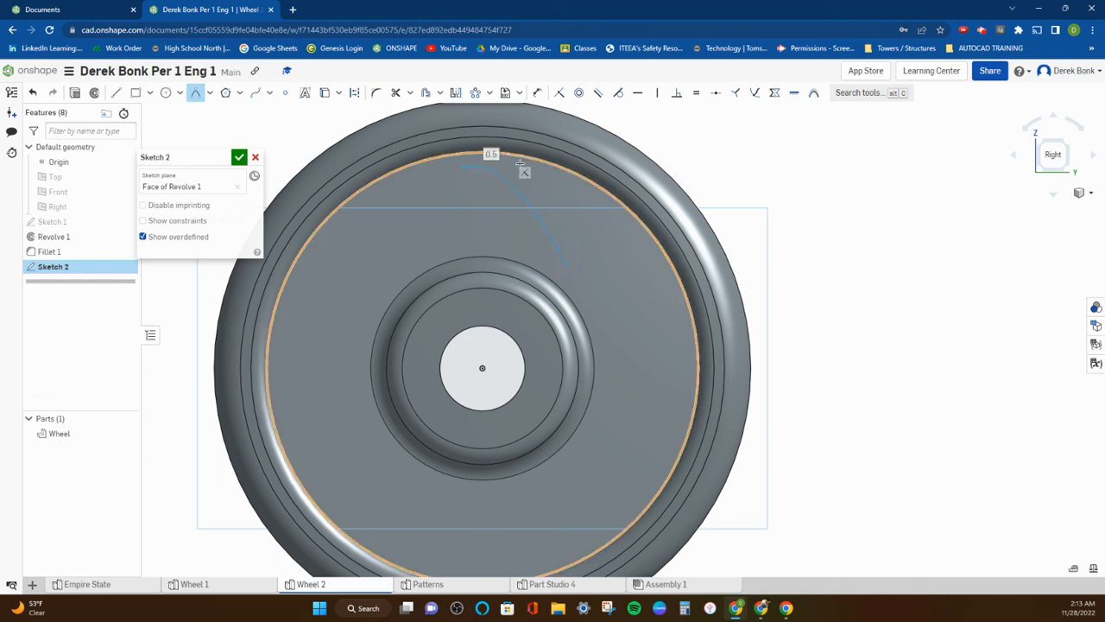
{"action": "left_click", "coordinate": [587, 220]}
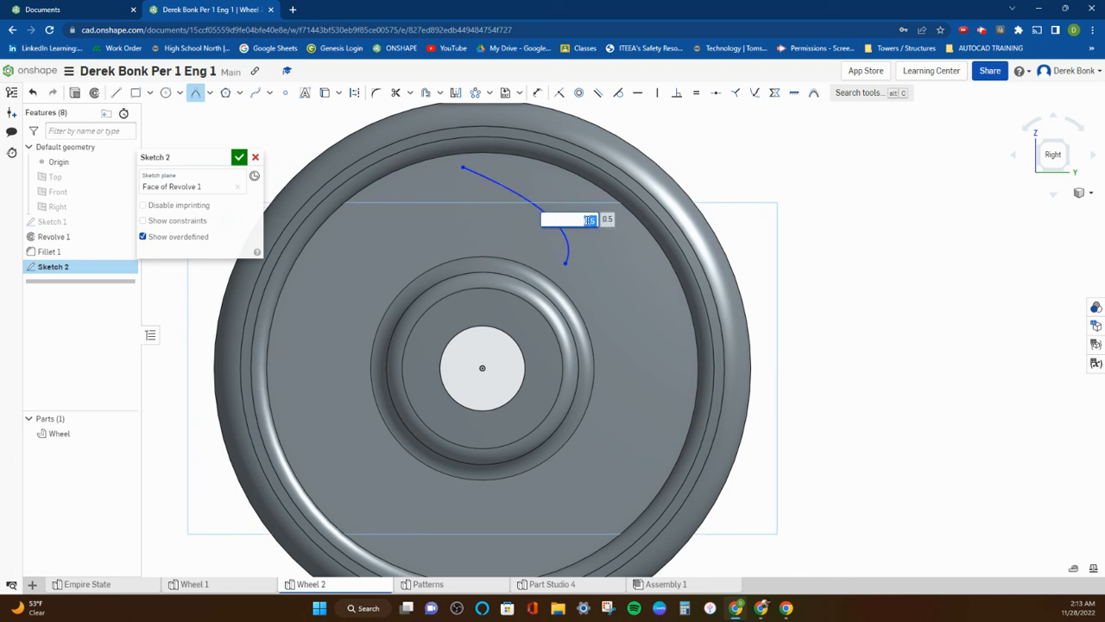
{"action": "key", "text": "Return"}
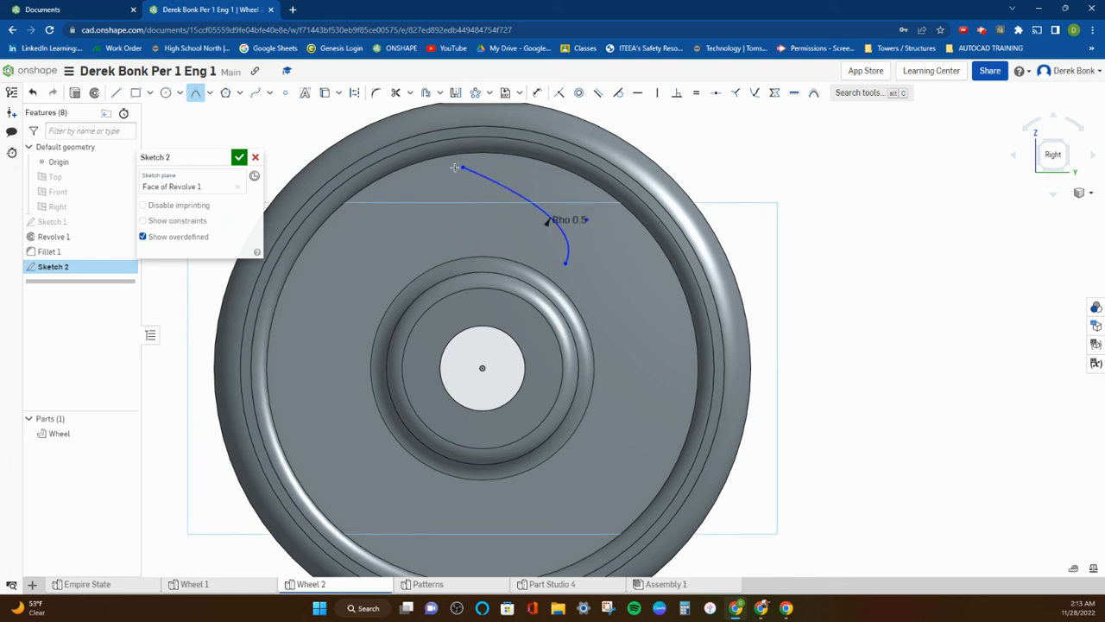
{"action": "left_click", "coordinate": [563, 262]}
{"action": "left_click", "coordinate": [498, 237]}
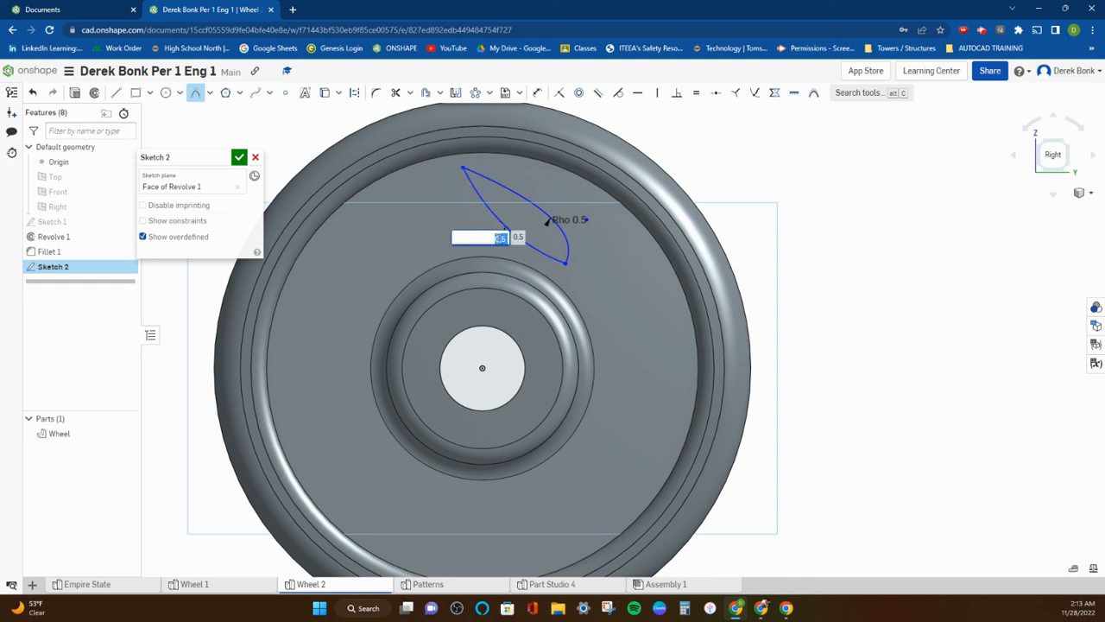
{"action": "key", "text": "Return"}
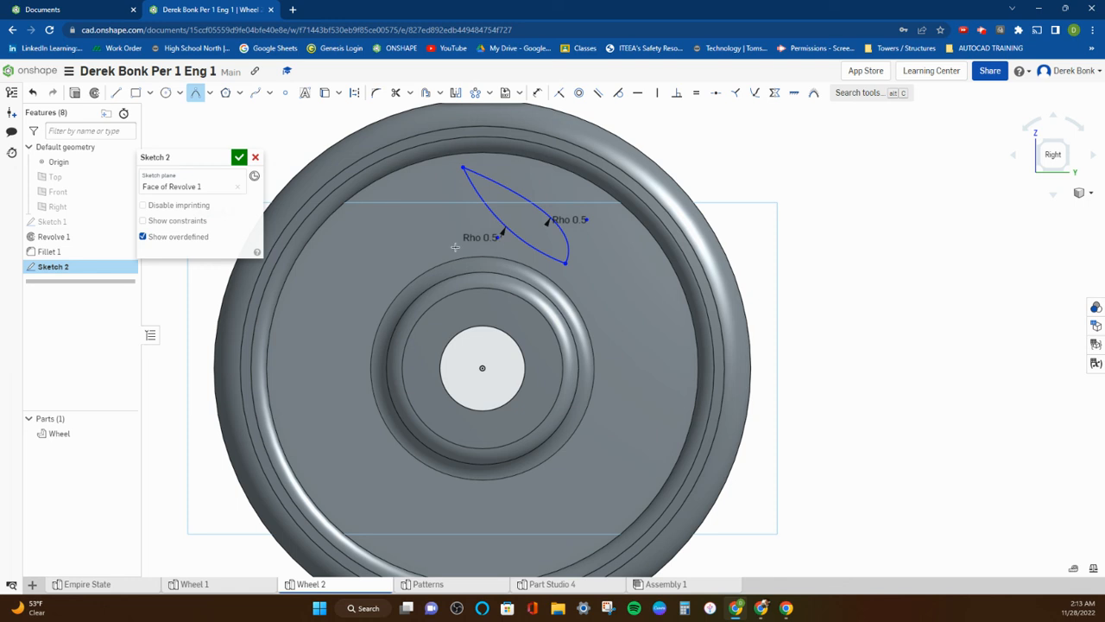
Circular-pattern both conic arcs around the wheel's centre with 6 instances and finish the sketch.
{"action": "left_click", "coordinate": [477, 94]}
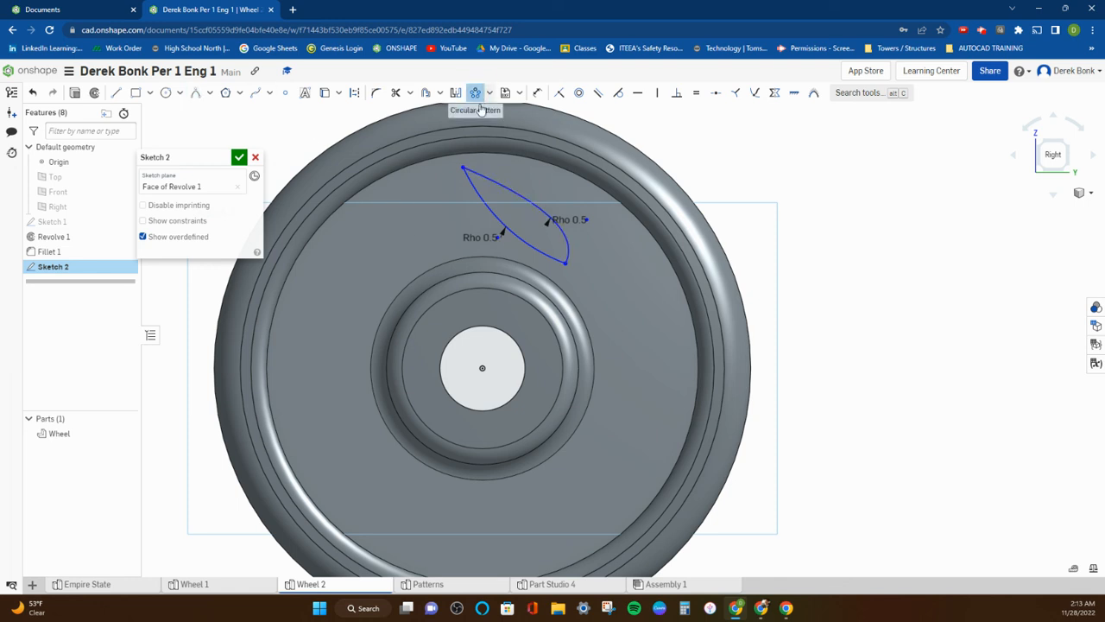
{"action": "left_click", "coordinate": [482, 195]}
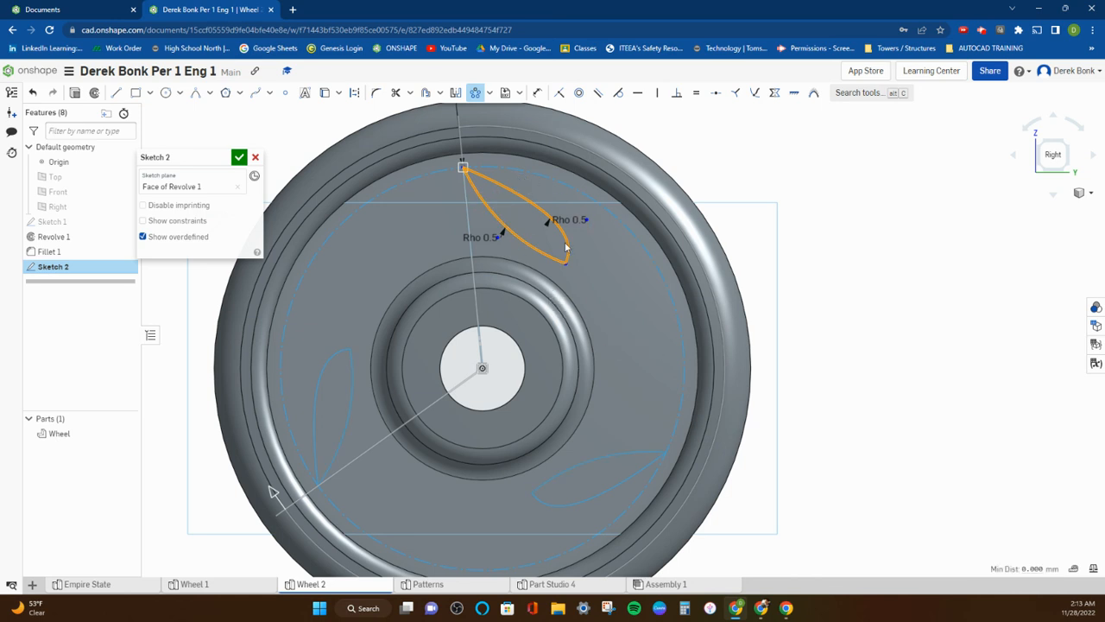
{"action": "scroll", "coordinate": [544, 271], "scroll_direction": "down", "scroll_amount": 3}
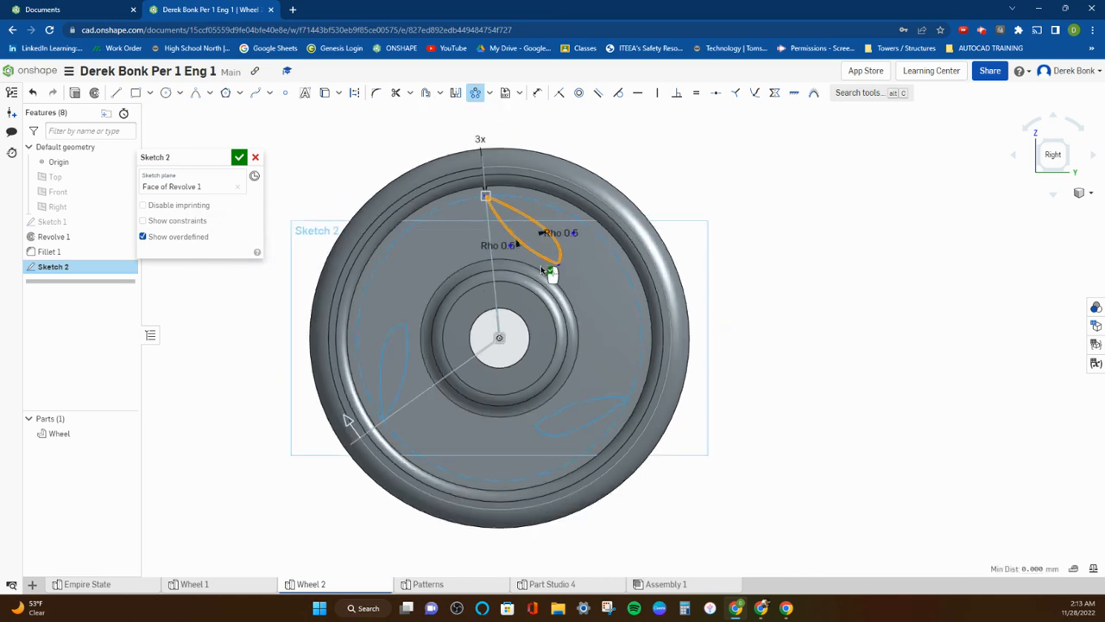
{"action": "left_click", "coordinate": [481, 139]}
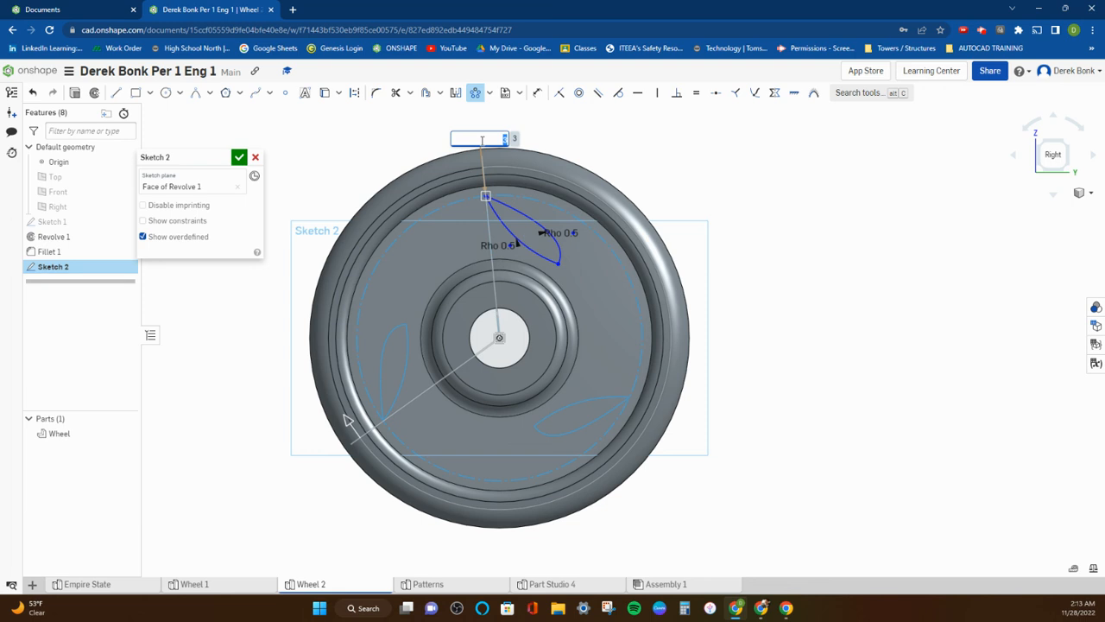
{"action": "key", "text": "Return"}
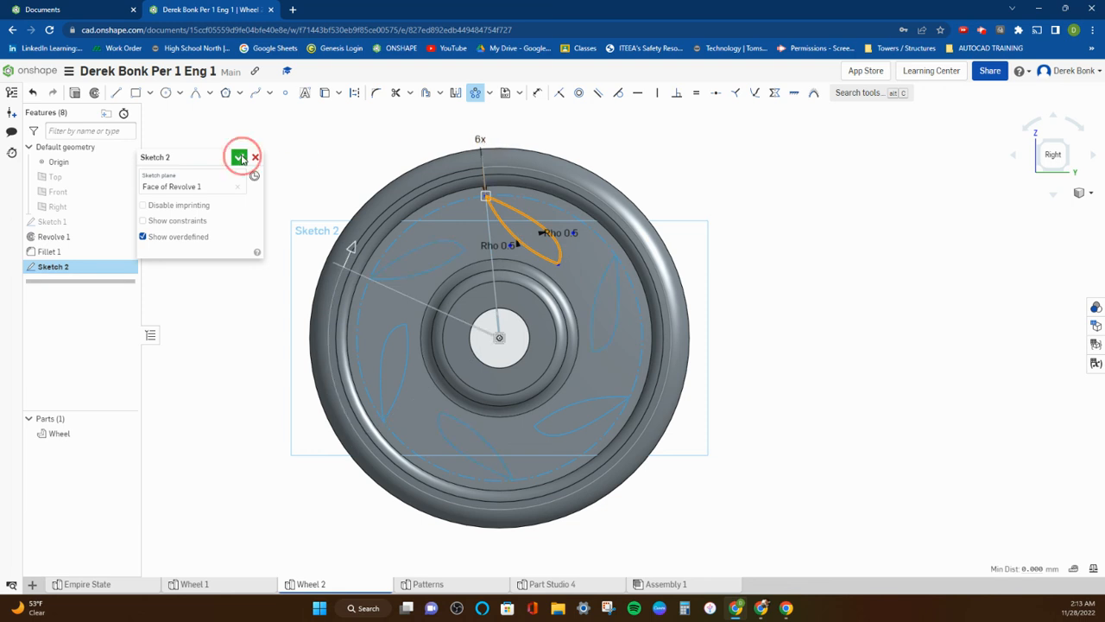
{"action": "left_click", "coordinate": [239, 158]}
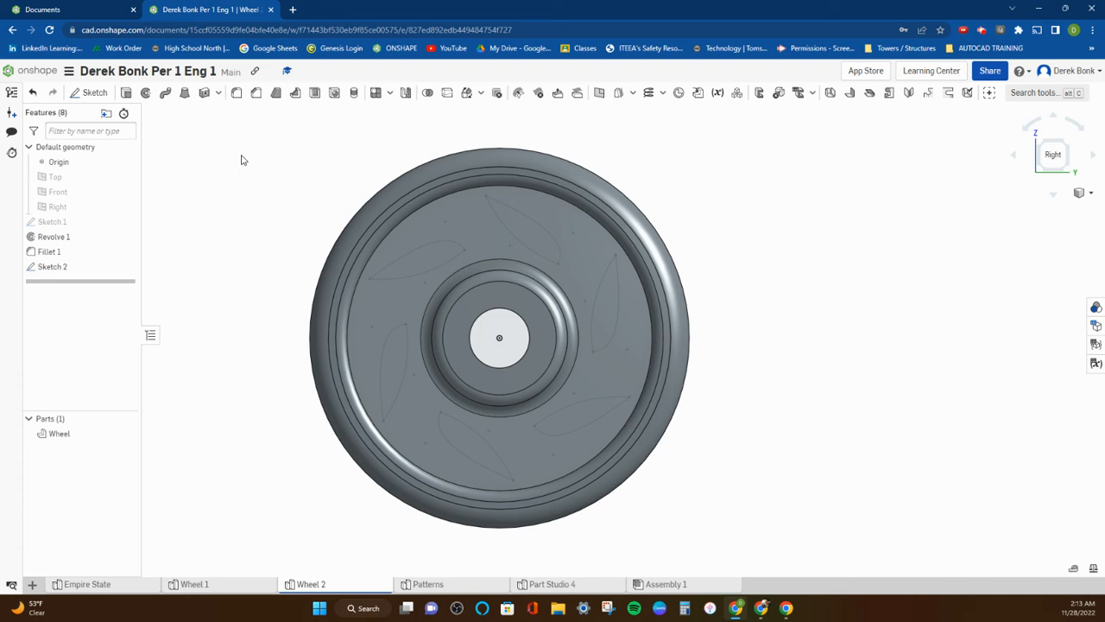
Extrude the six leaf-shaped regions of Sketch 2 as a blind 25 mm Remove cut through the web.
{"action": "double_click", "coordinate": [77, 269]}
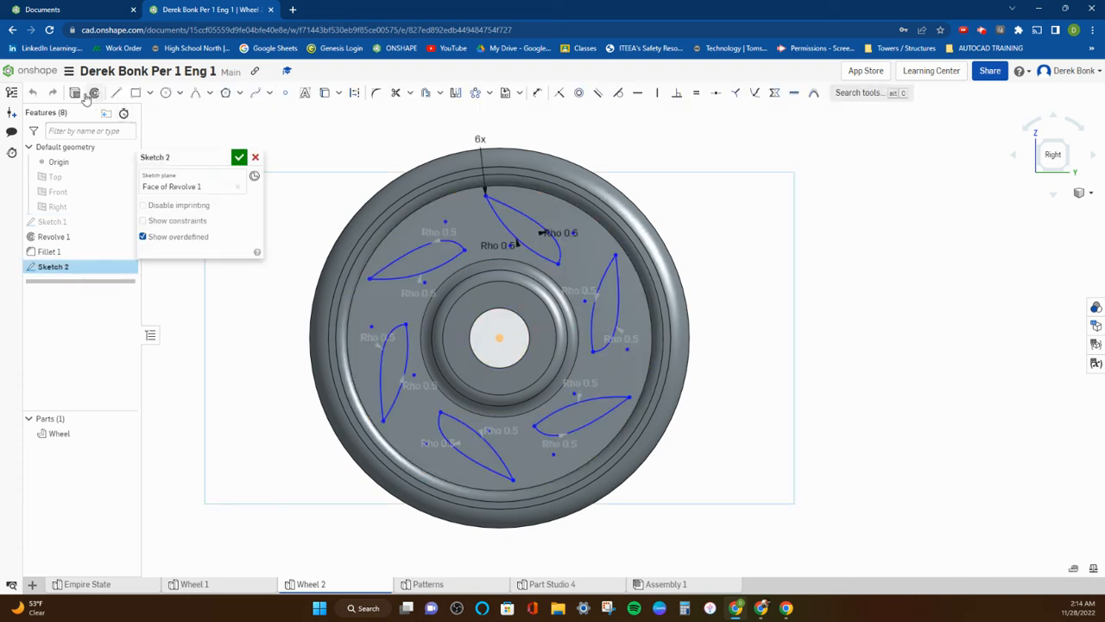
{"action": "left_click", "coordinate": [74, 95]}
{"action": "left_click", "coordinate": [368, 141]}
{"action": "right_click_drag", "start_coordinate": [368, 141], "coordinate": [394, 151]}
{"action": "left_click", "coordinate": [210, 190]}
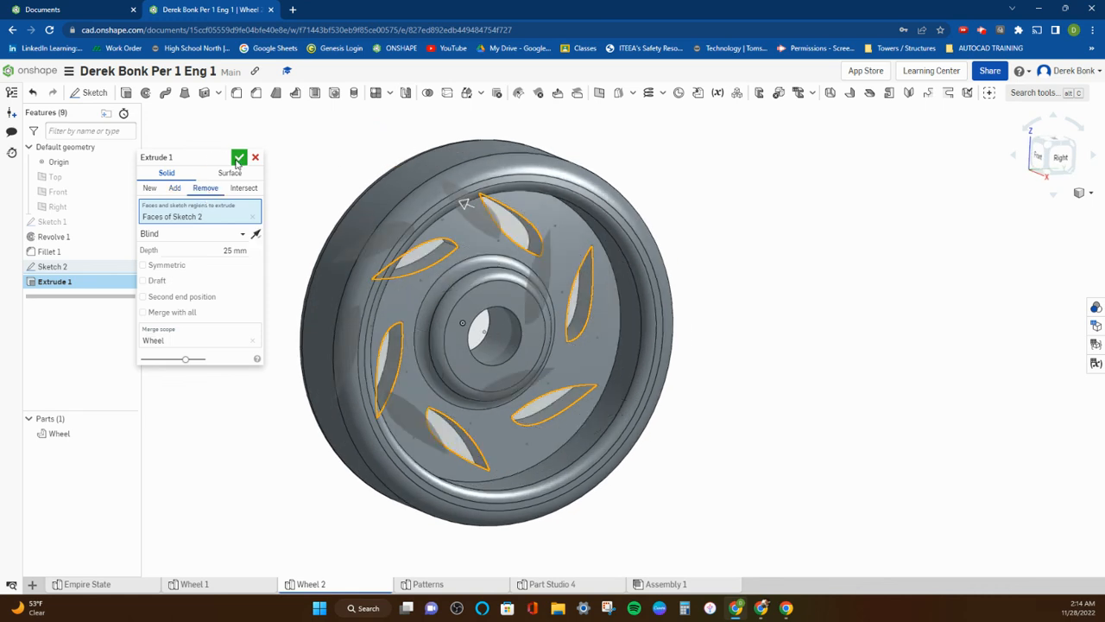
{"action": "left_click", "coordinate": [238, 161]}
Inspect the leaf-shaped cutouts, compare the wheel with Wheel 1, and review the conic pattern in Sketch 2.
{"action": "right_click_drag", "start_coordinate": [272, 165], "coordinate": [240, 156]}
{"action": "right_click_drag", "start_coordinate": [419, 200], "coordinate": [427, 242]}
{"action": "left_click", "coordinate": [186, 585]}
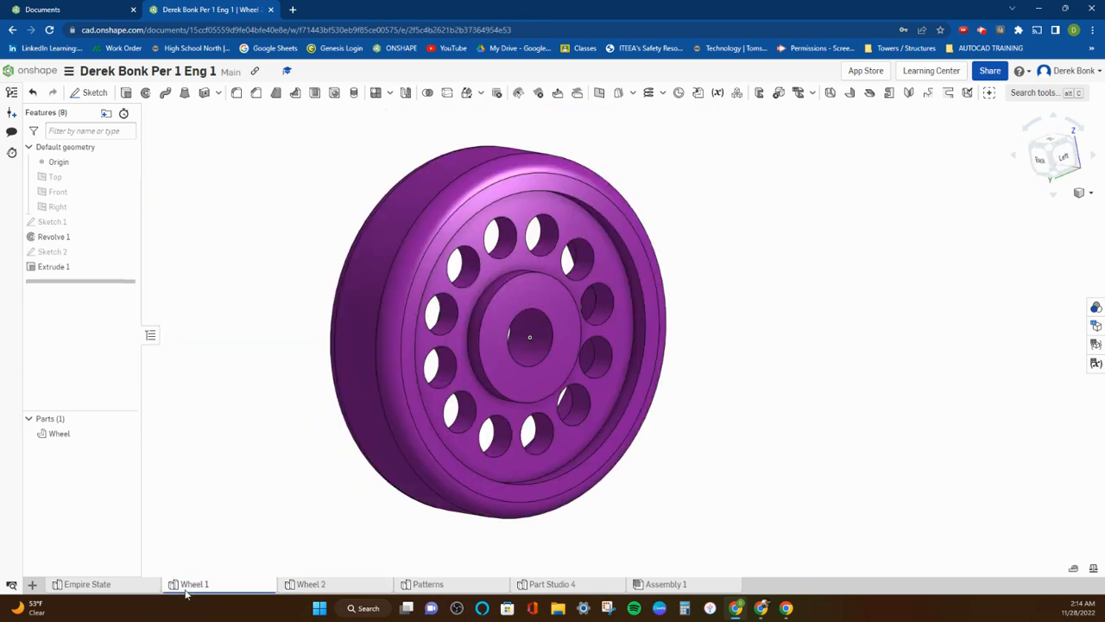
{"action": "left_click", "coordinate": [336, 591]}
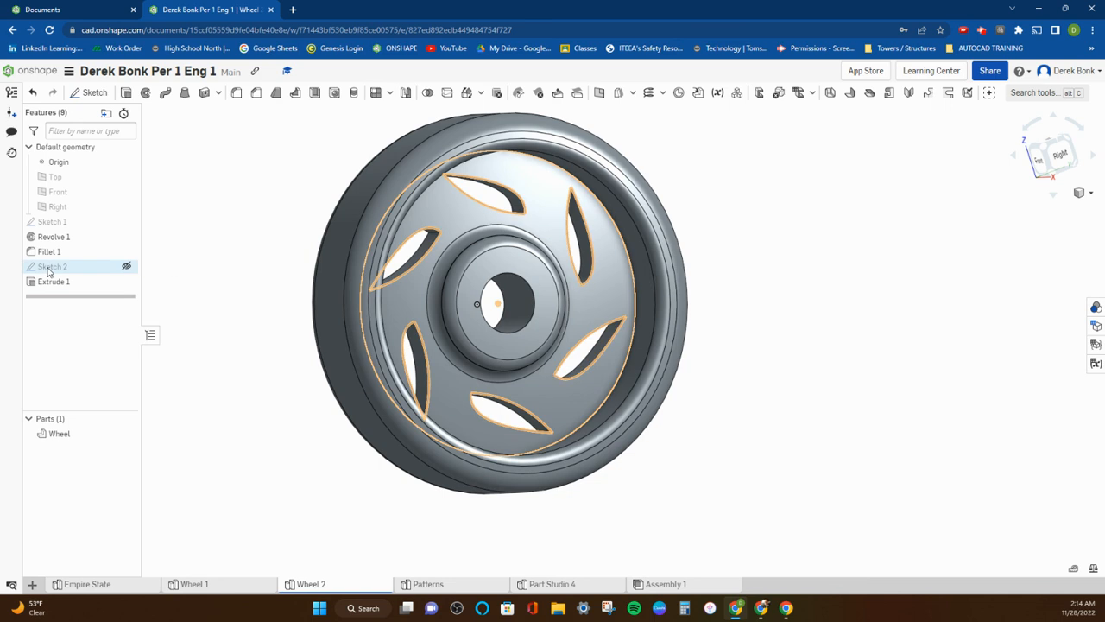
{"action": "double_click", "coordinate": [49, 268]}
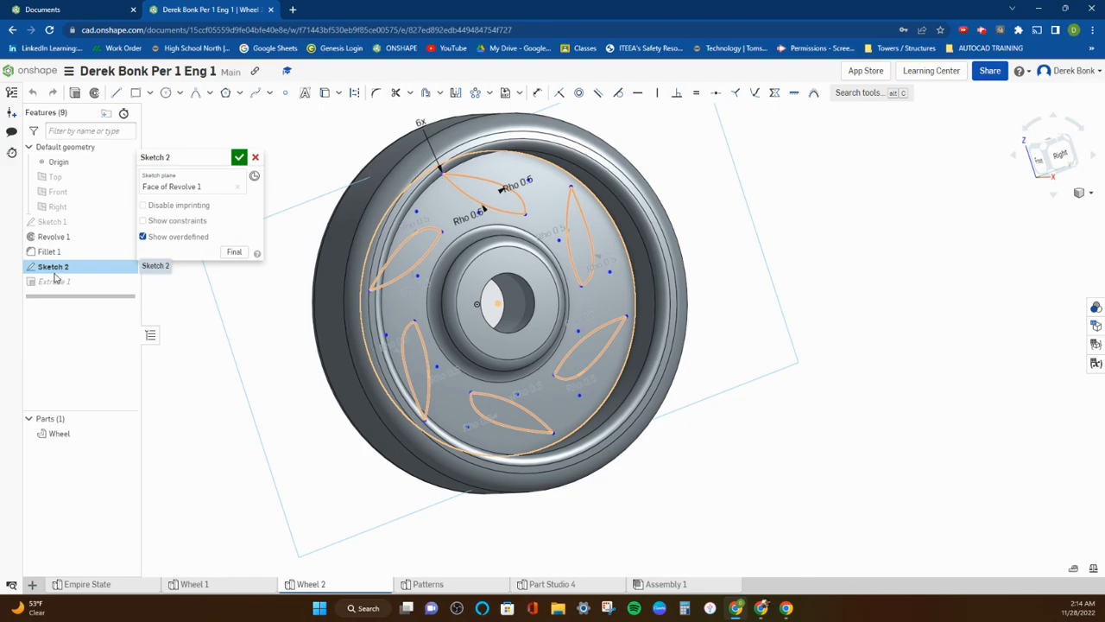
{"action": "left_click", "coordinate": [239, 161]}
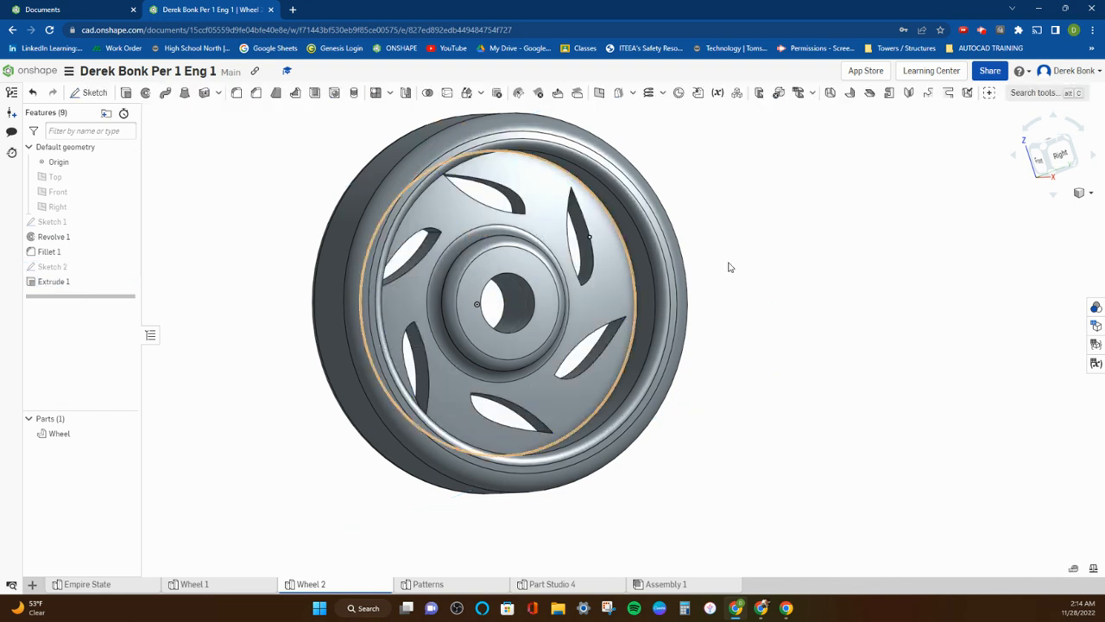
{"action": "right_click_drag", "start_coordinate": [722, 267], "coordinate": [690, 276]}
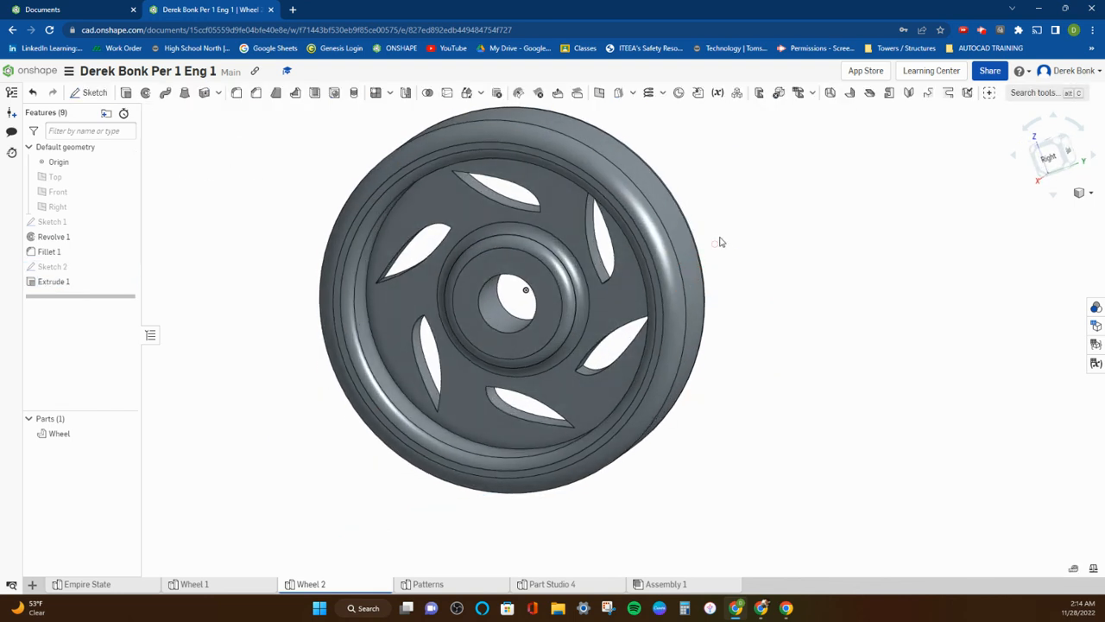
{"action": "scroll", "coordinate": [726, 282], "scroll_direction": "up", "scroll_amount": 2}
{"action": "middle_click_drag", "start_coordinate": [724, 279], "coordinate": [750, 265]}
{"action": "scroll", "coordinate": [741, 264], "scroll_direction": "down", "scroll_amount": 2}
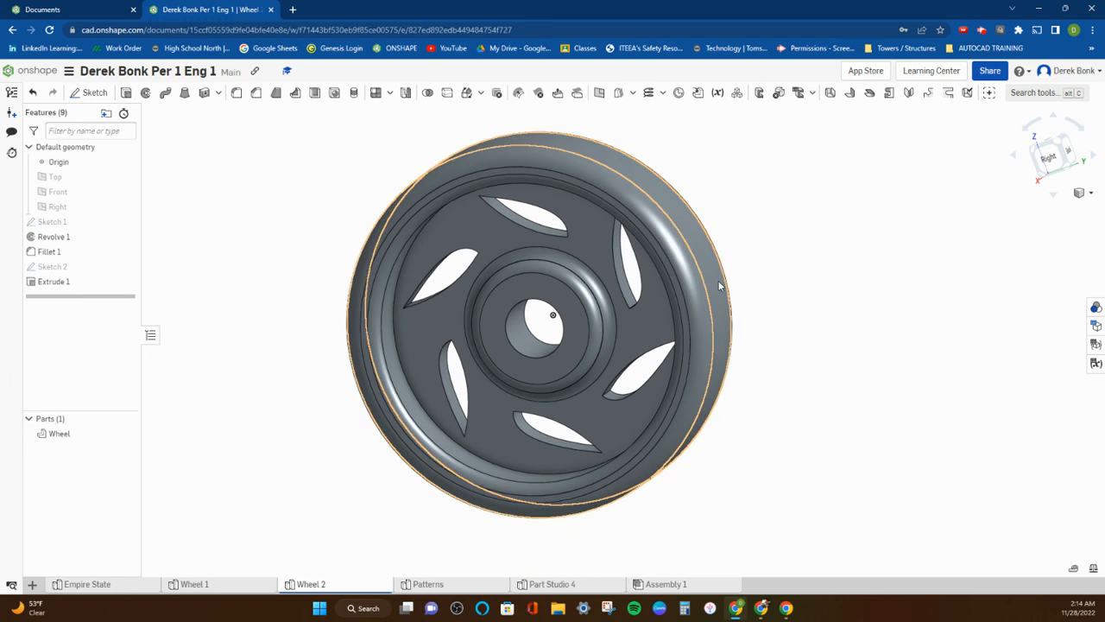
Try to chamfer the individual edges of two neighbouring leaf-shaped cutouts by an equal distance of 2 mm, and deselect all but one edge.
{"action": "left_click", "coordinate": [256, 93]}
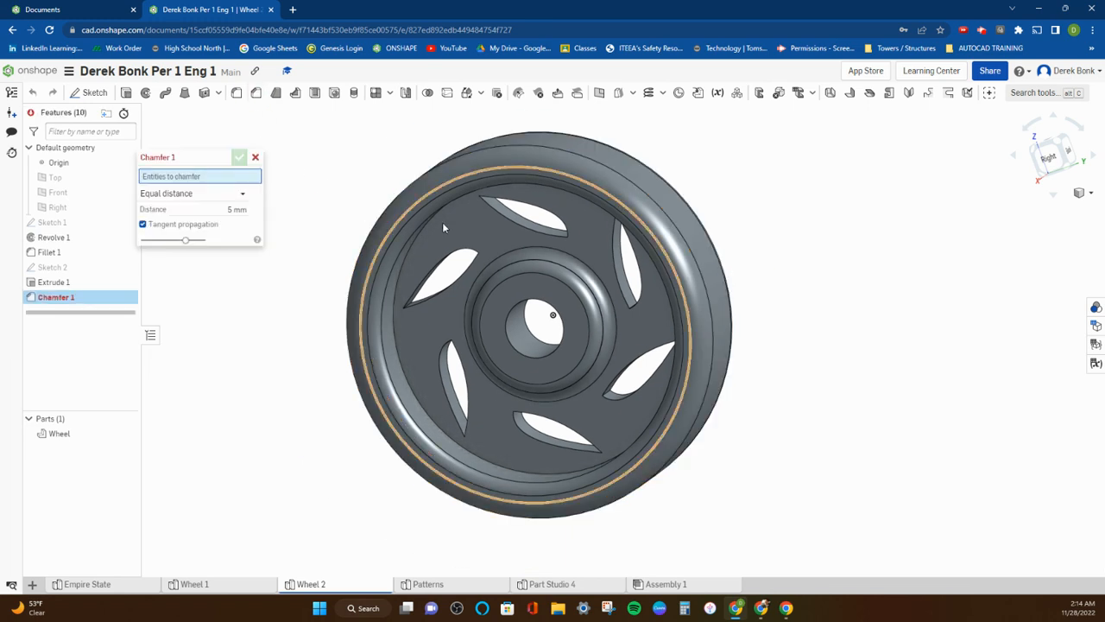
{"action": "right_click_drag", "start_coordinate": [567, 237], "coordinate": [506, 281]}
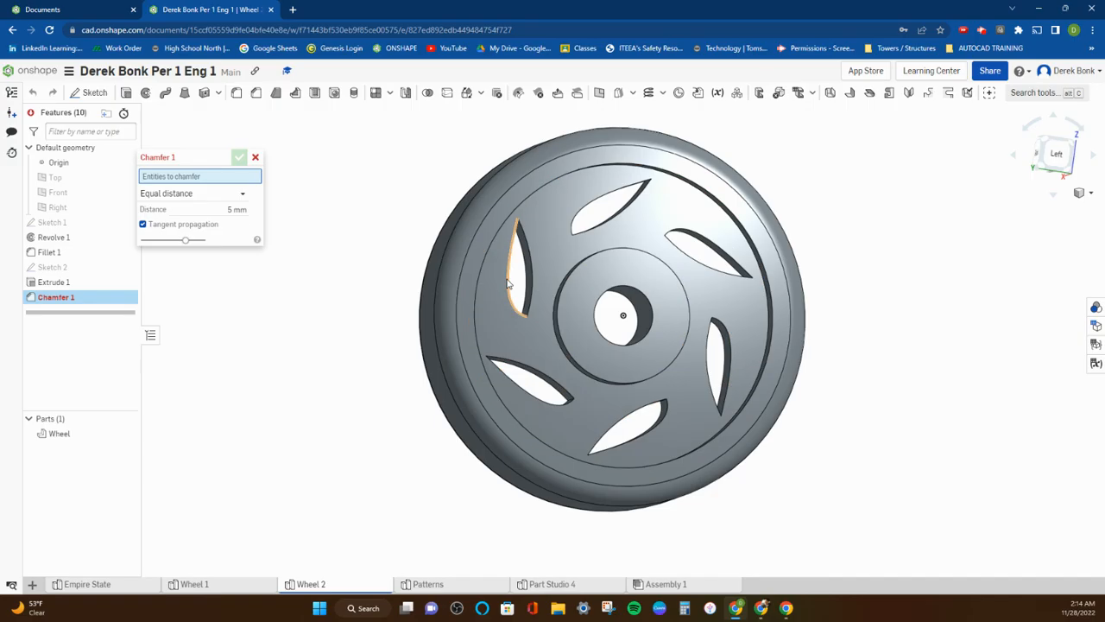
{"action": "left_click", "coordinate": [508, 282]}
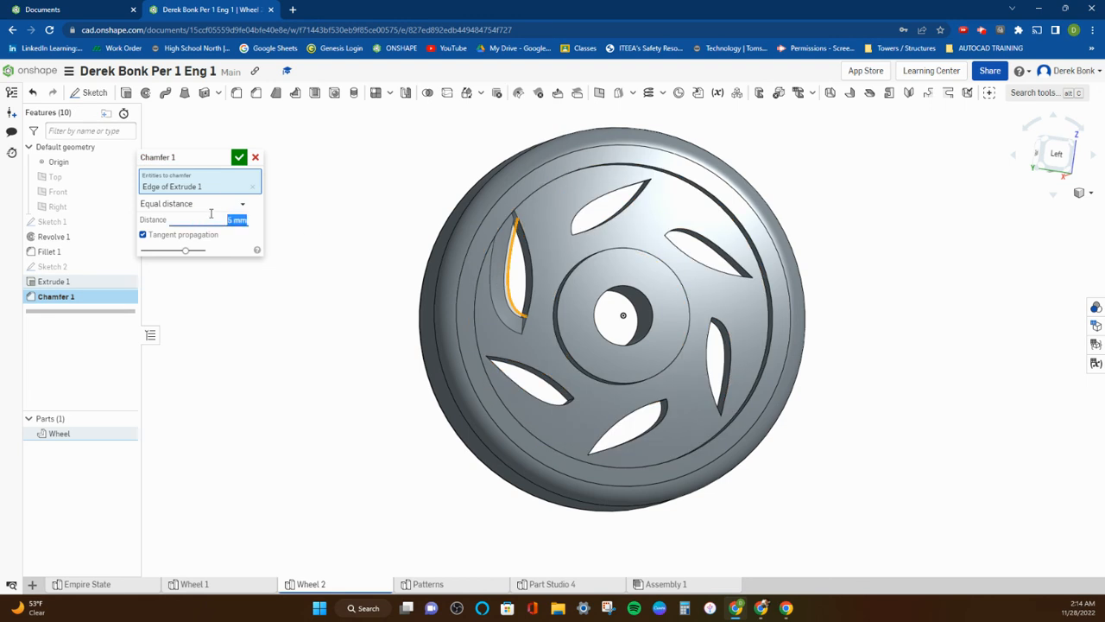
{"action": "left_click", "coordinate": [531, 264]}
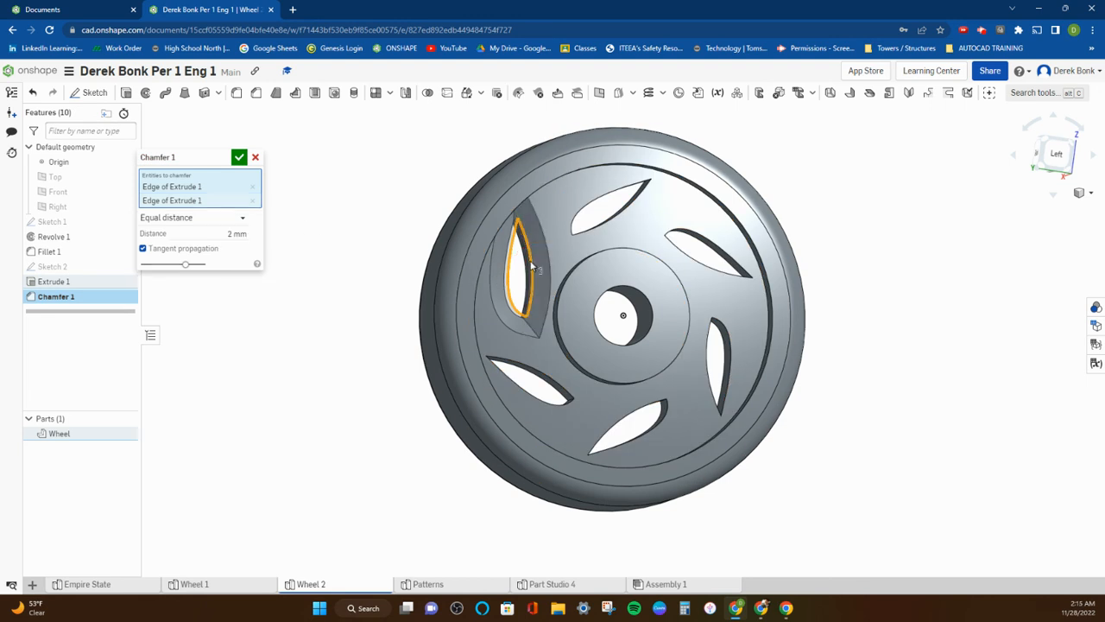
{"action": "left_click", "coordinate": [594, 227]}
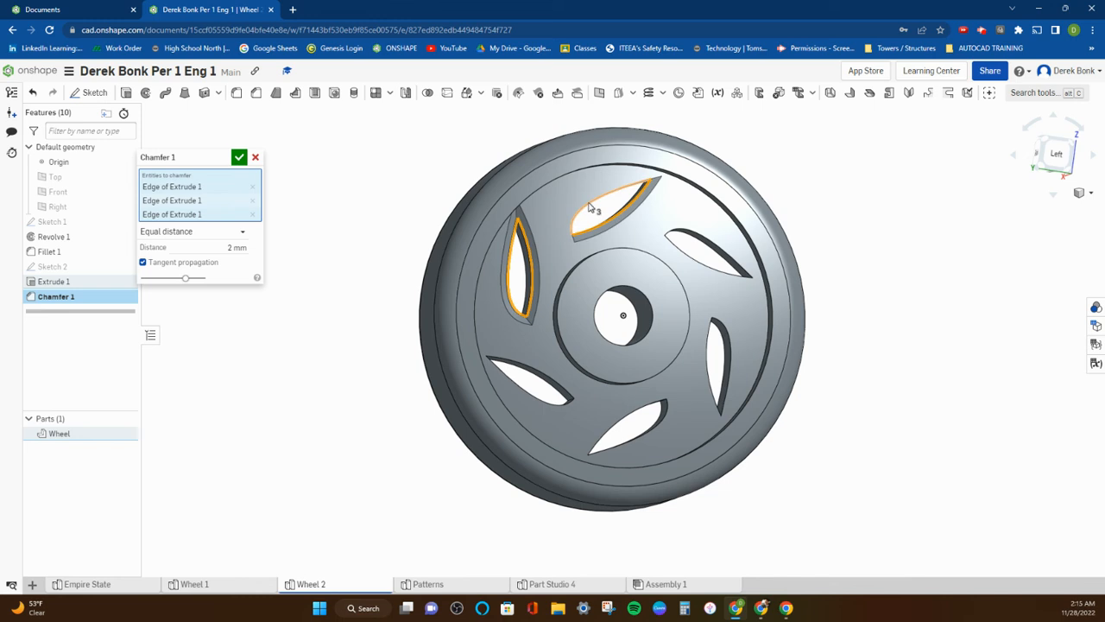
{"action": "left_click", "coordinate": [590, 208]}
{"action": "right_click_drag", "start_coordinate": [668, 233], "coordinate": [607, 204]}
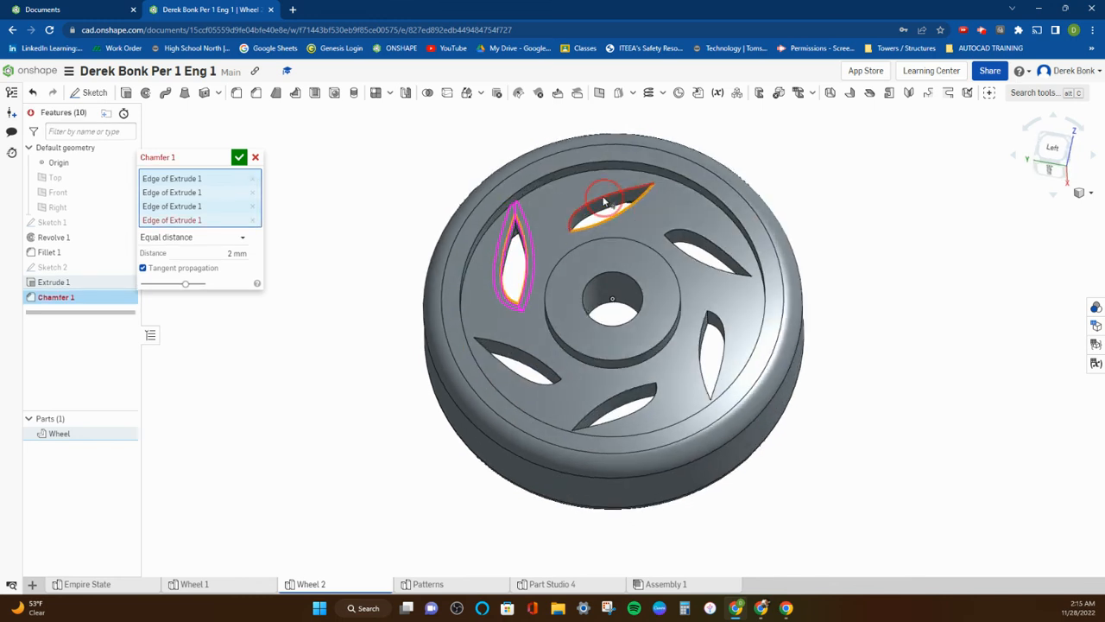
{"action": "left_click", "coordinate": [604, 203]}
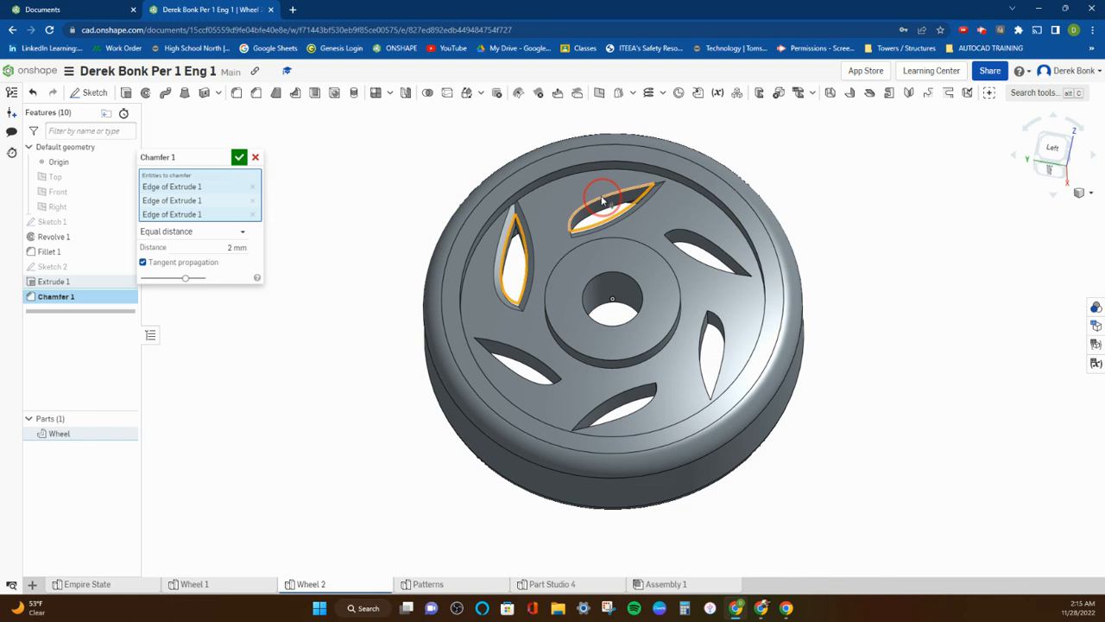
{"action": "left_click", "coordinate": [602, 201]}
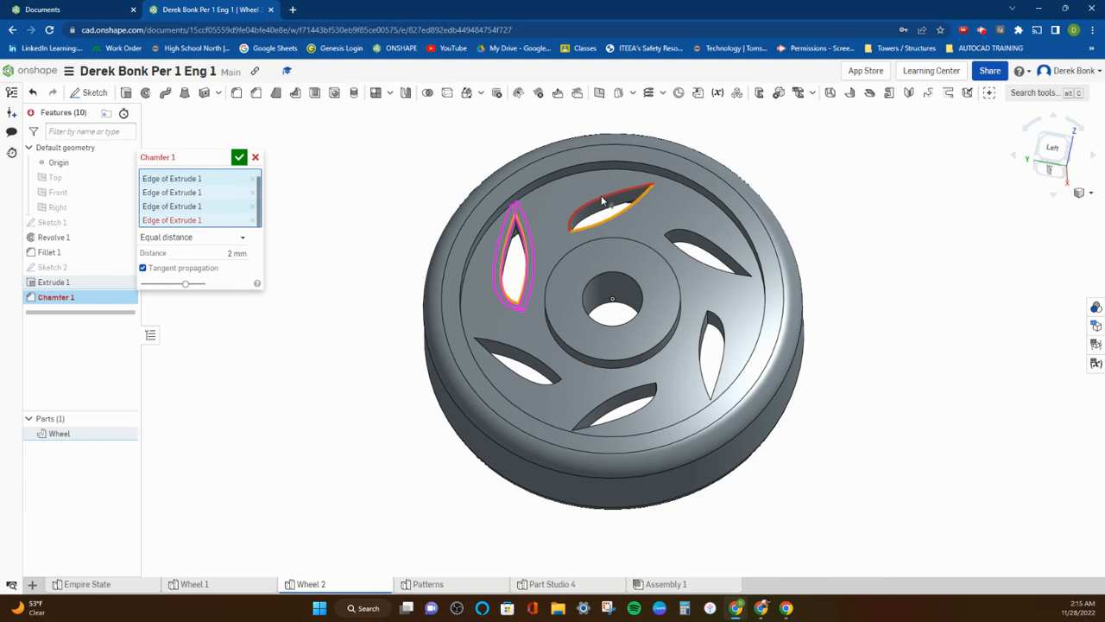
{"action": "left_click", "coordinate": [252, 220]}
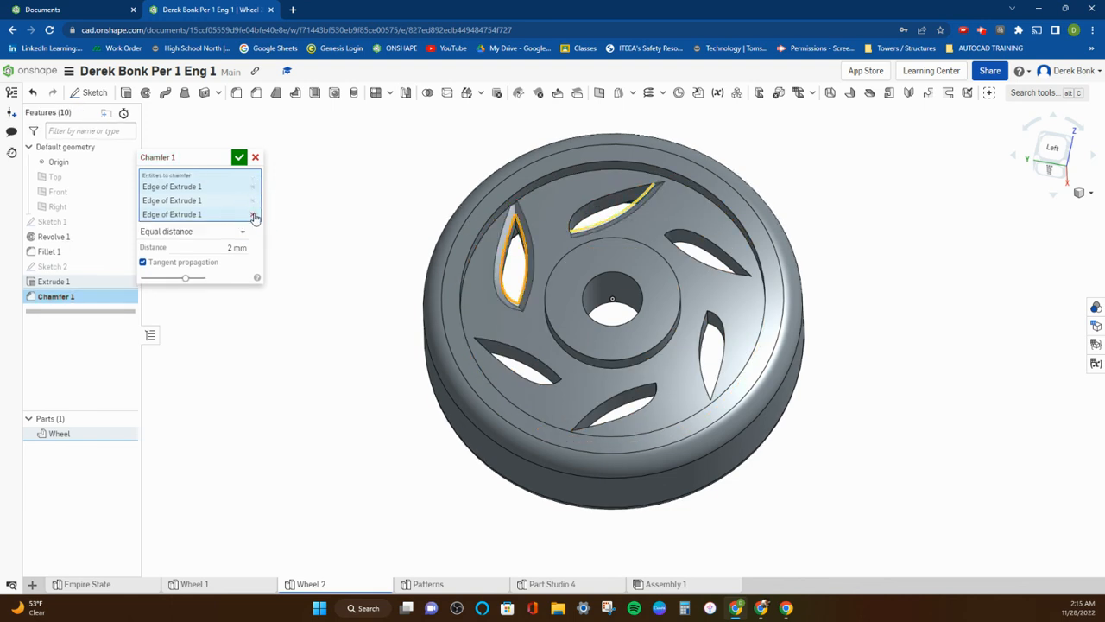
{"action": "left_click", "coordinate": [252, 214]}
{"action": "left_click", "coordinate": [253, 200]}
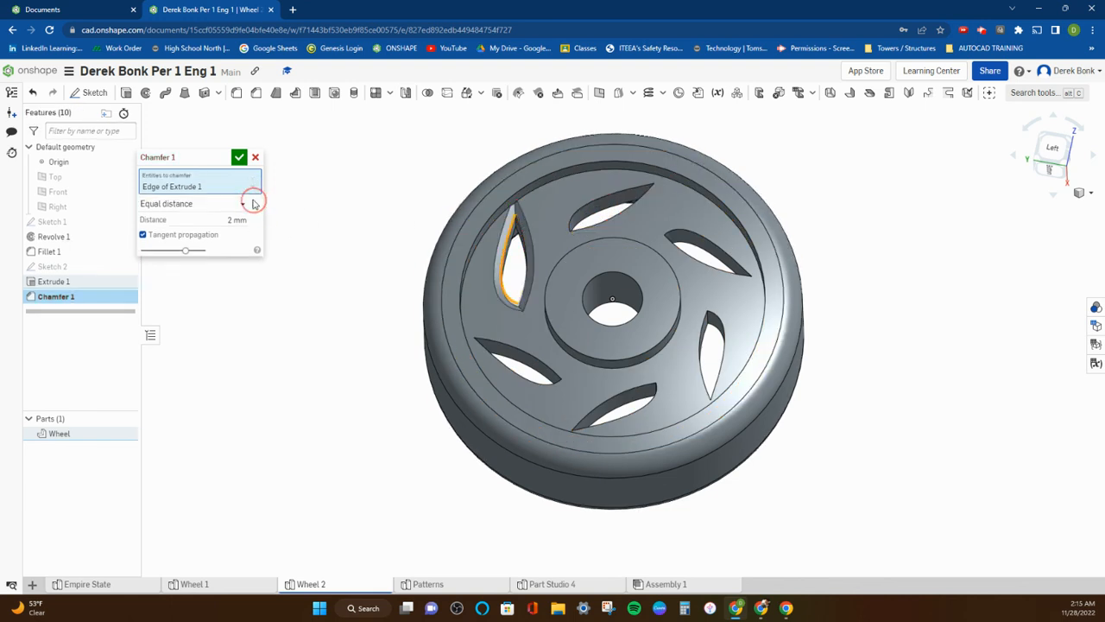
Try a 1.5 mm equal-distance chamfer on the edges of four leaf-shaped cutouts, and remove every selected edge.
{"action": "left_click", "coordinate": [579, 213]}
{"action": "left_click", "coordinate": [212, 232]}
{"action": "type", "text": "1.5"}
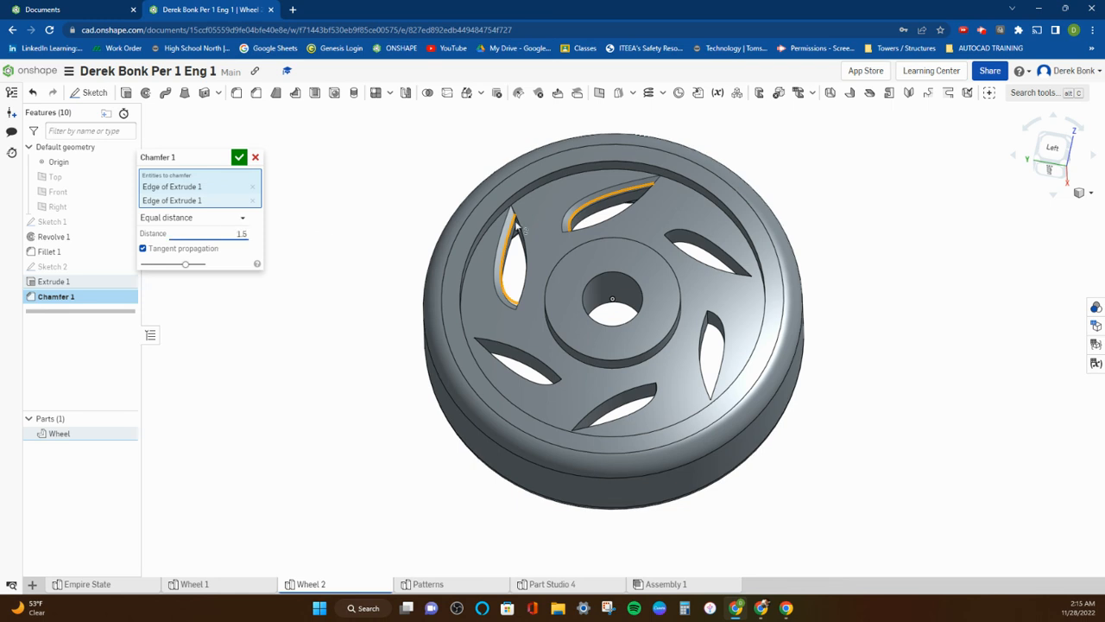
{"action": "left_click", "coordinate": [684, 235]}
{"action": "left_click", "coordinate": [682, 255]}
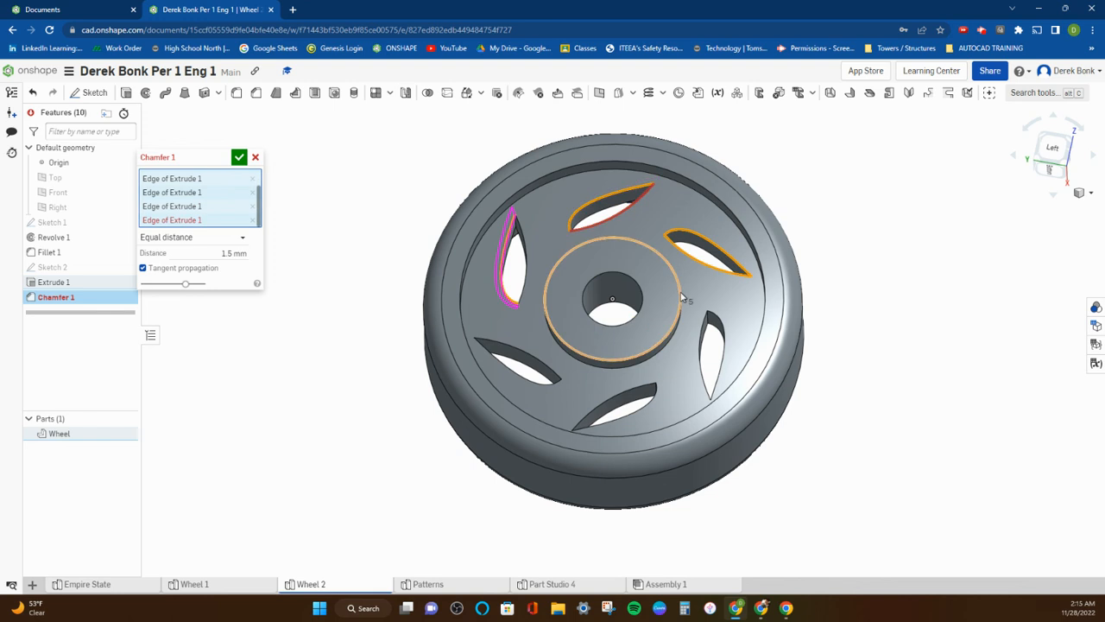
{"action": "left_click", "coordinate": [717, 319]}
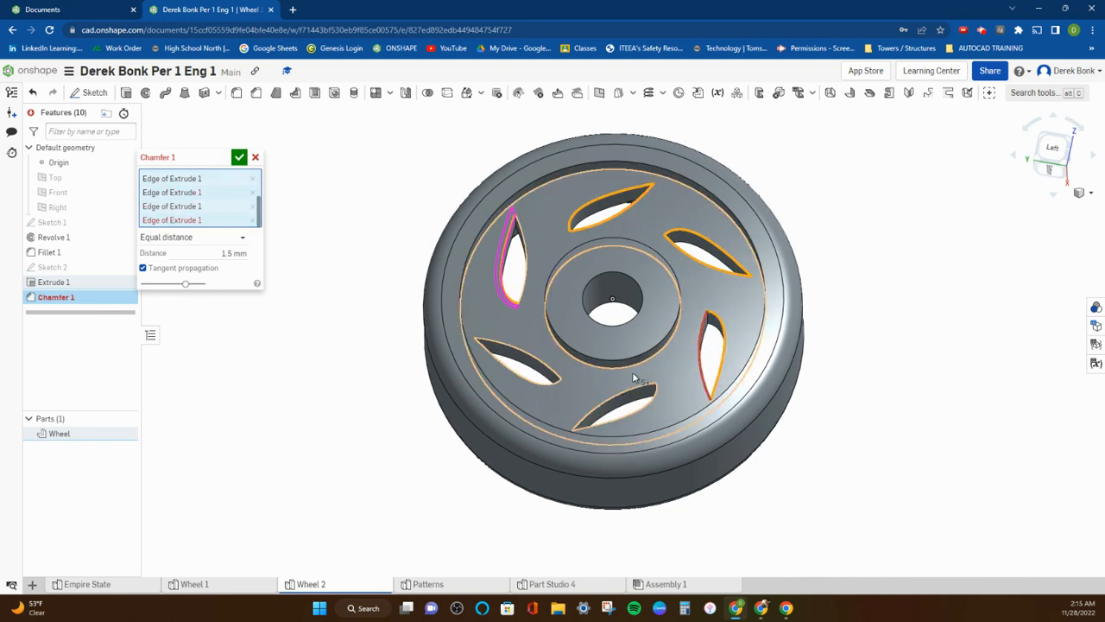
{"action": "left_click", "coordinate": [700, 364]}
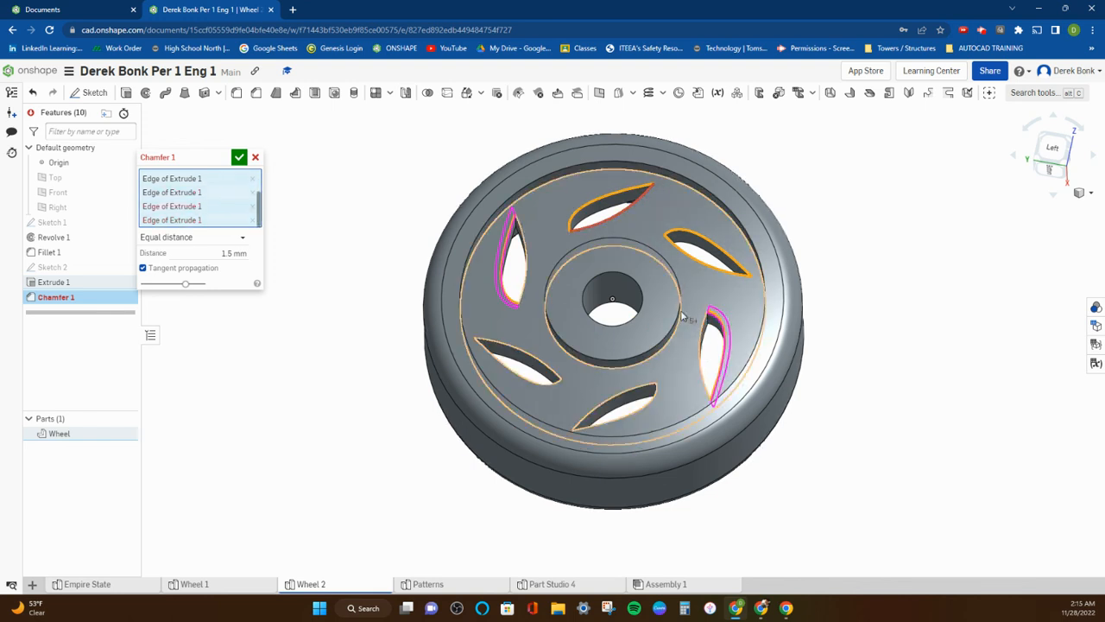
{"action": "left_click", "coordinate": [607, 225]}
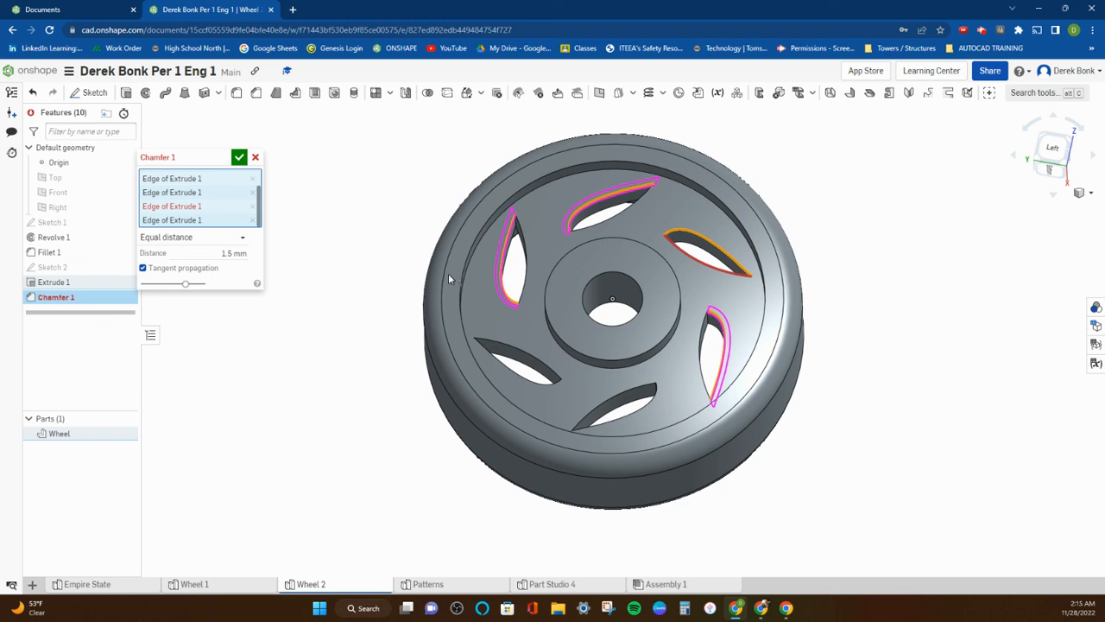
{"action": "left_click", "coordinate": [253, 206]}
{"action": "left_click", "coordinate": [252, 207]}
{"action": "left_click", "coordinate": [250, 198]}
{"action": "left_click", "coordinate": [253, 188]}
Chamfer the whole web face, including its leaf-shaped cutouts, by an equal distance of 0.5 mm.
{"action": "mouse_move", "coordinate": [336, 205]}
{"action": "right_mouse_down"}
{"action": "mouse_move", "coordinate": [358, 217]}
{"action": "mouse_move", "coordinate": [348, 232]}
{"action": "mouse_move", "coordinate": [531, 223]}
{"action": "mouse_move", "coordinate": [332, 220]}
{"action": "right_mouse_up"}
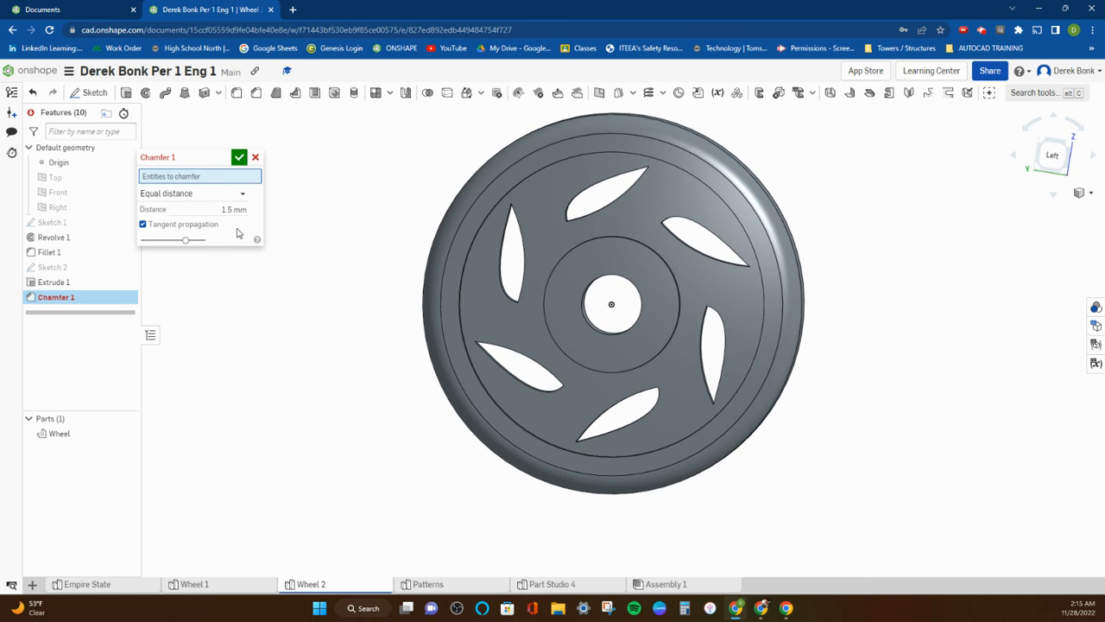
{"action": "left_click", "coordinate": [213, 211]}
{"action": "key", "text": "BackSpace"}
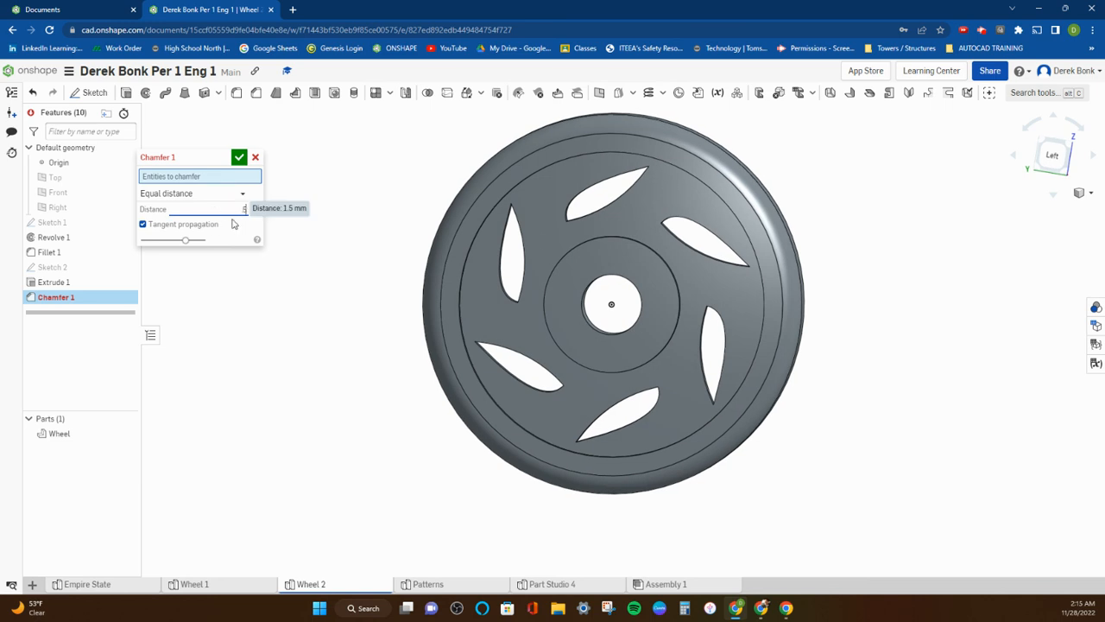
{"action": "right_click_drag", "start_coordinate": [548, 248], "coordinate": [556, 242]}
{"action": "left_click", "coordinate": [543, 244]}
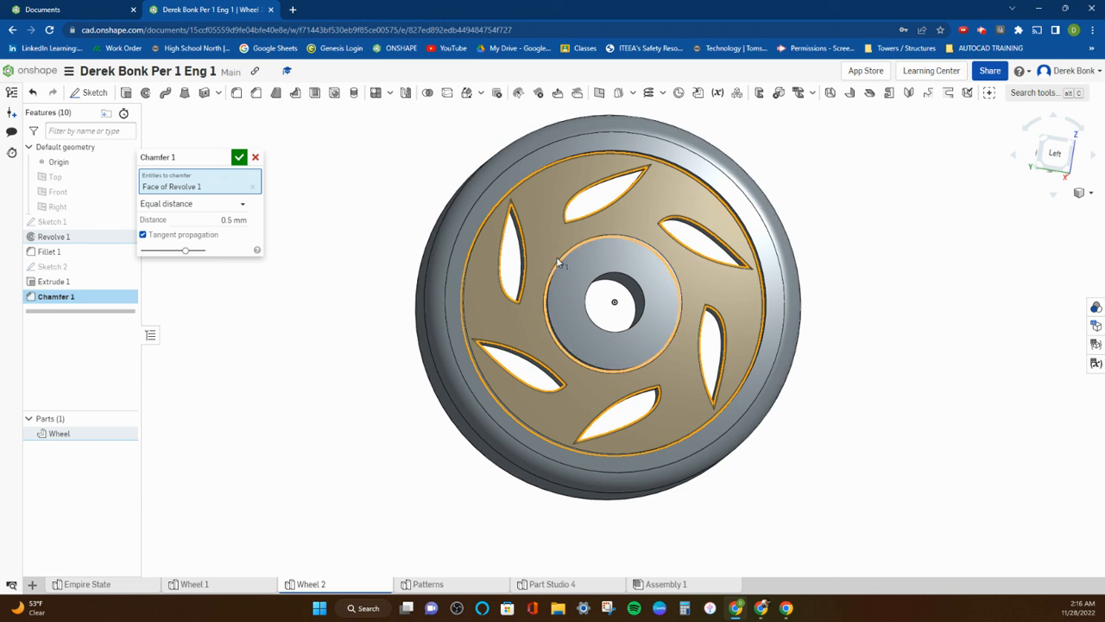
{"action": "left_click", "coordinate": [238, 159]}
Start a second chamfer on the rim's inner circular edge with an equal distance of 3 mm.
{"action": "right_click_drag", "start_coordinate": [388, 190], "coordinate": [380, 170]}
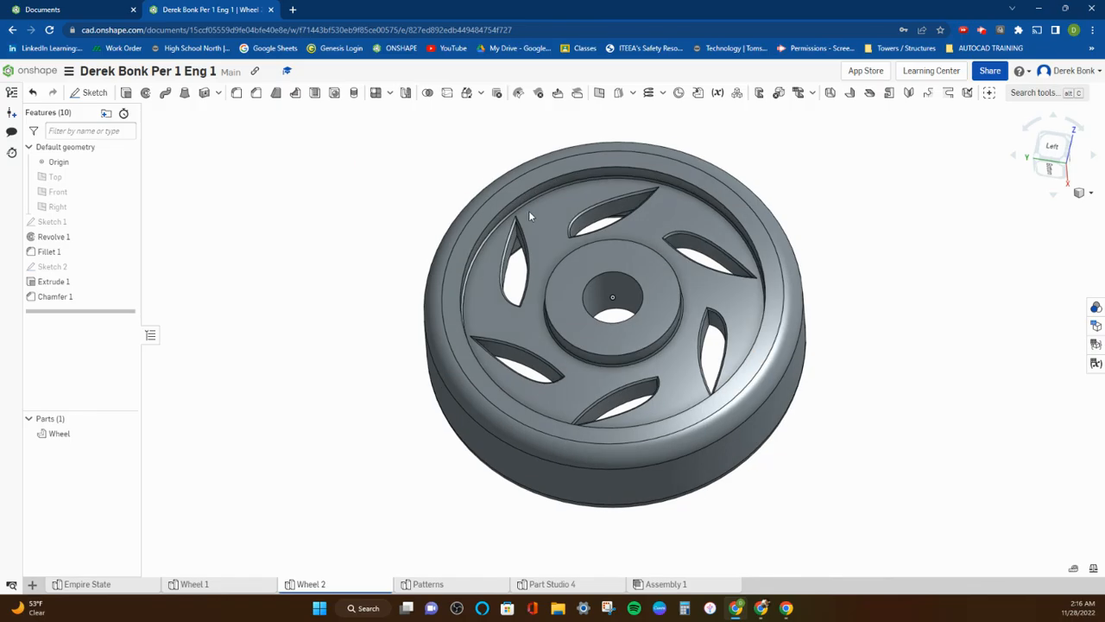
{"action": "scroll", "coordinate": [586, 209], "scroll_direction": "up", "scroll_amount": 5}
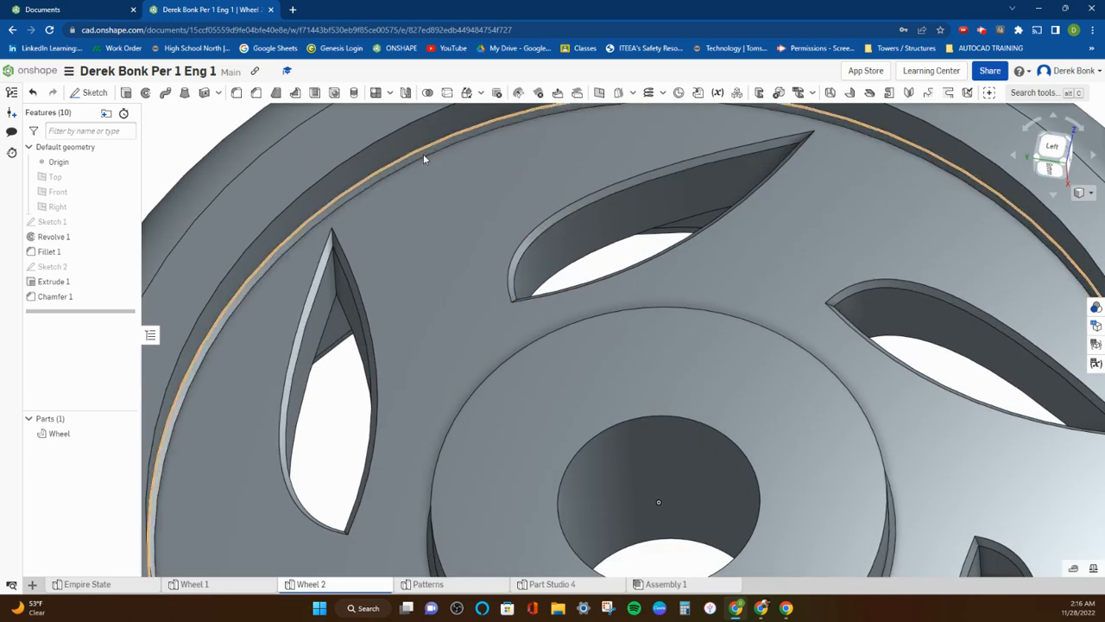
{"action": "right_click_drag", "start_coordinate": [417, 209], "coordinate": [536, 337]}
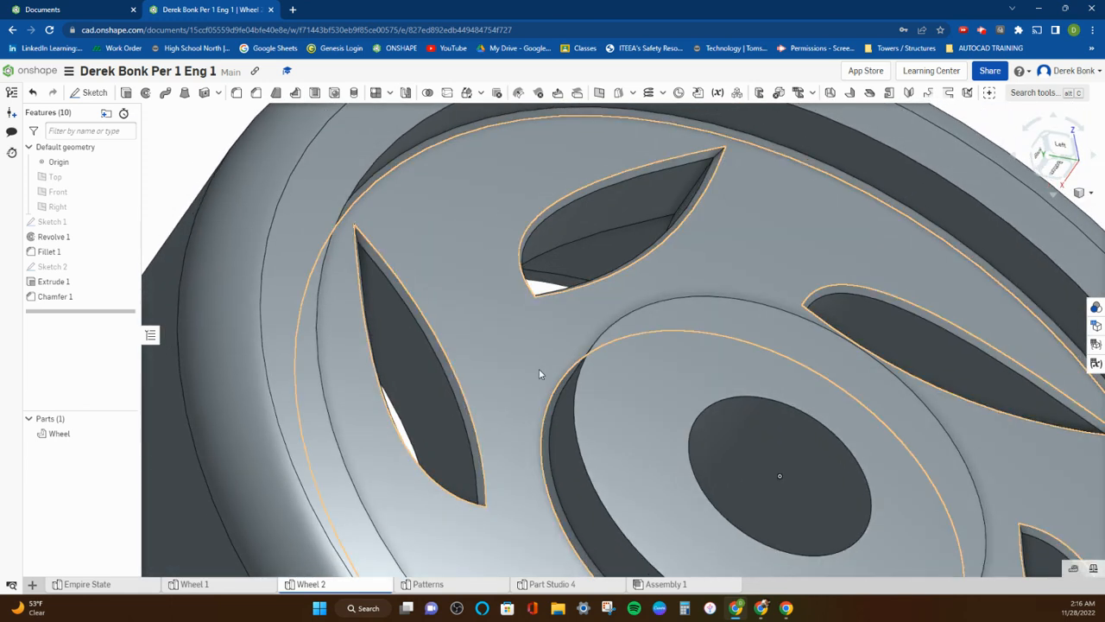
{"action": "scroll", "coordinate": [545, 428], "scroll_direction": "down", "scroll_amount": 8}
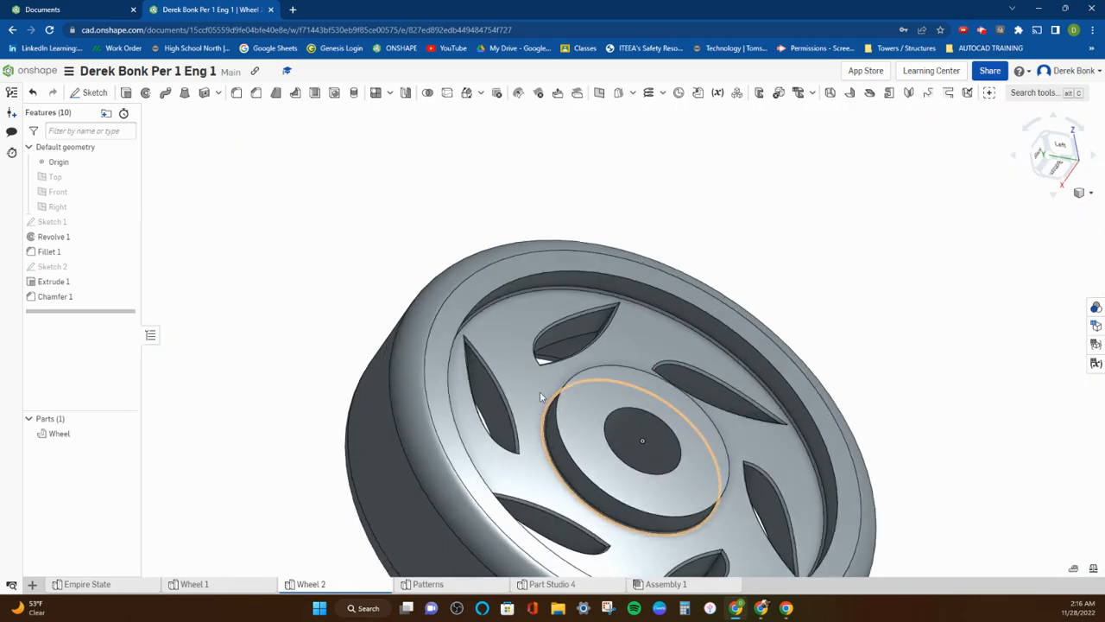
{"action": "right_click_drag", "start_coordinate": [504, 290], "coordinate": [510, 297]}
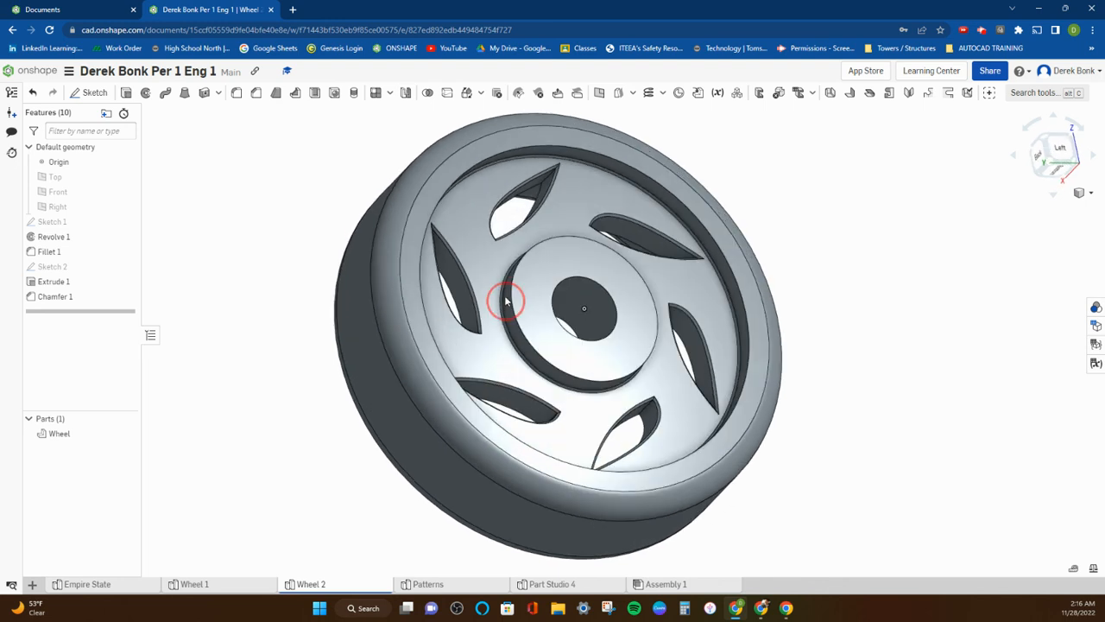
{"action": "left_click", "coordinate": [256, 92]}
{"action": "left_click", "coordinate": [610, 162]}
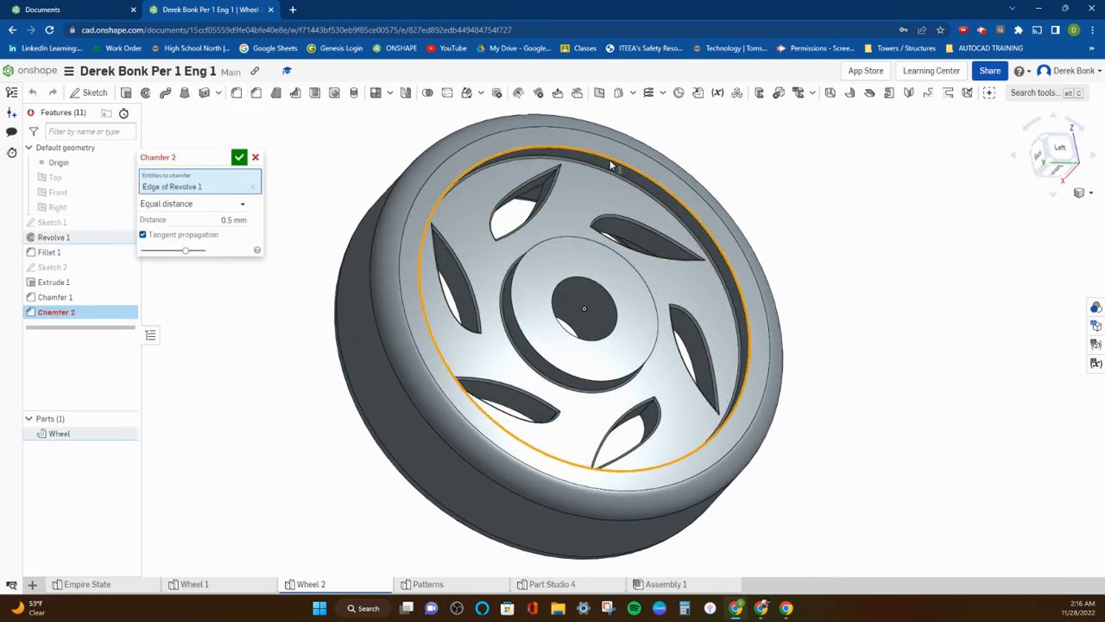
{"action": "left_click", "coordinate": [224, 220]}
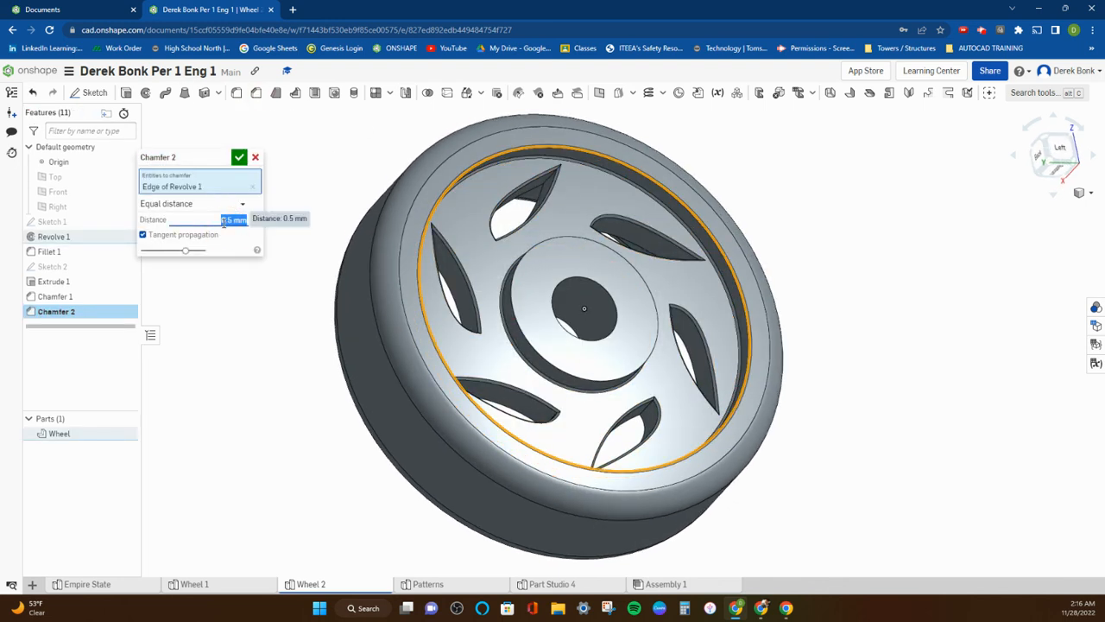
{"action": "type", "text": "5"}
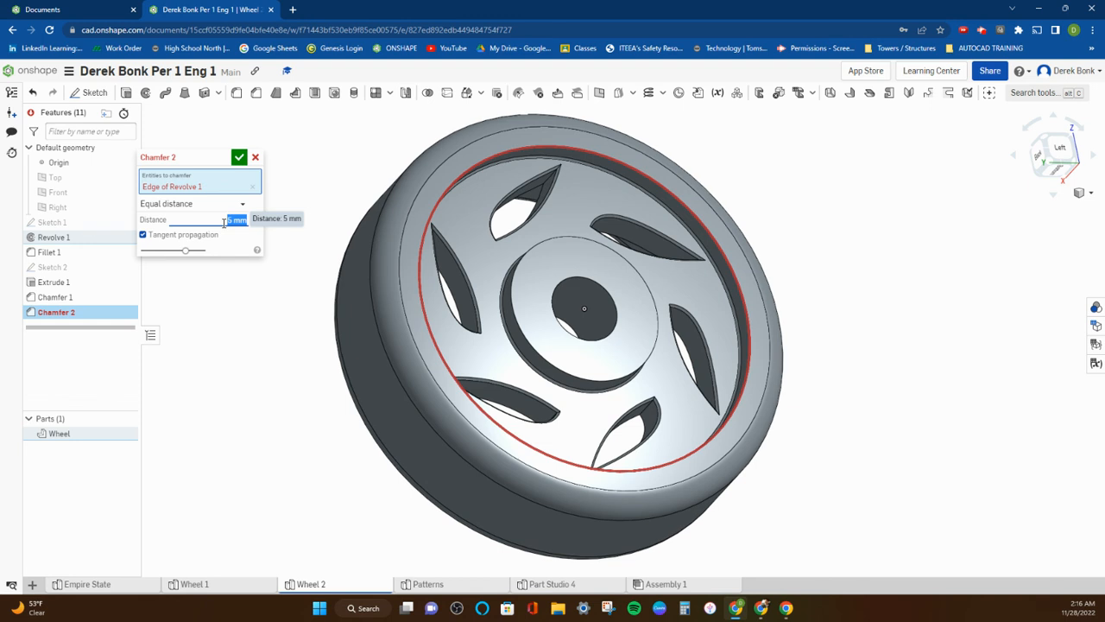
{"action": "type", "text": "3"}
{"action": "left_click", "coordinate": [491, 162]}
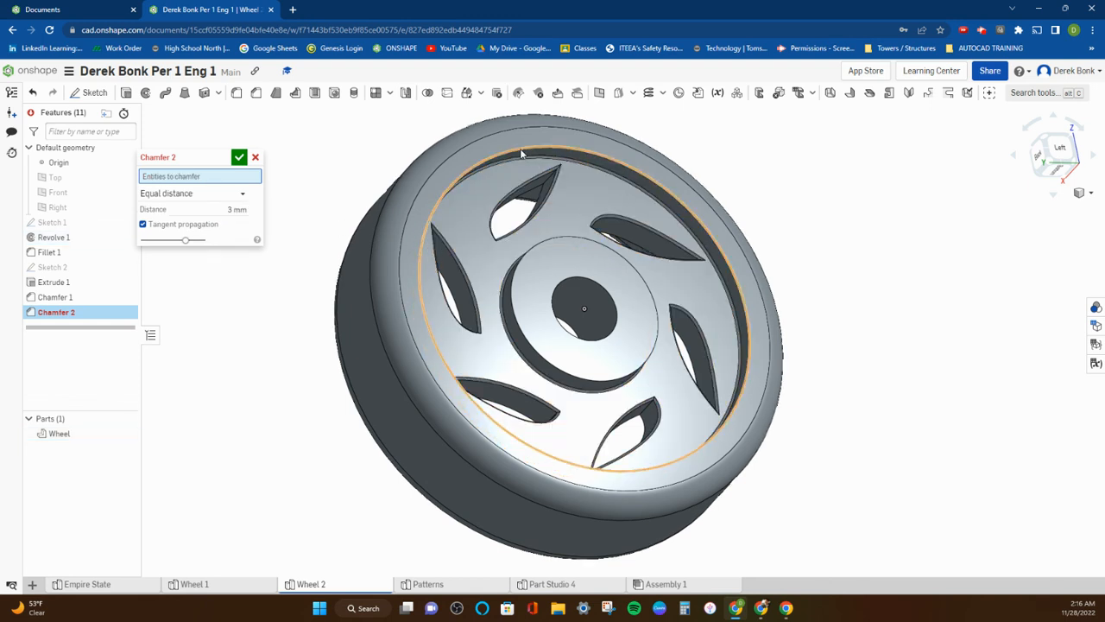
{"action": "left_click", "coordinate": [527, 147]}
Switch the chamfer on the rim's inner edge to two distances, with distance 1 at 3 mm and distance 2 at 1 mm.
{"action": "right_click_drag", "start_coordinate": [457, 216], "coordinate": [477, 195]}
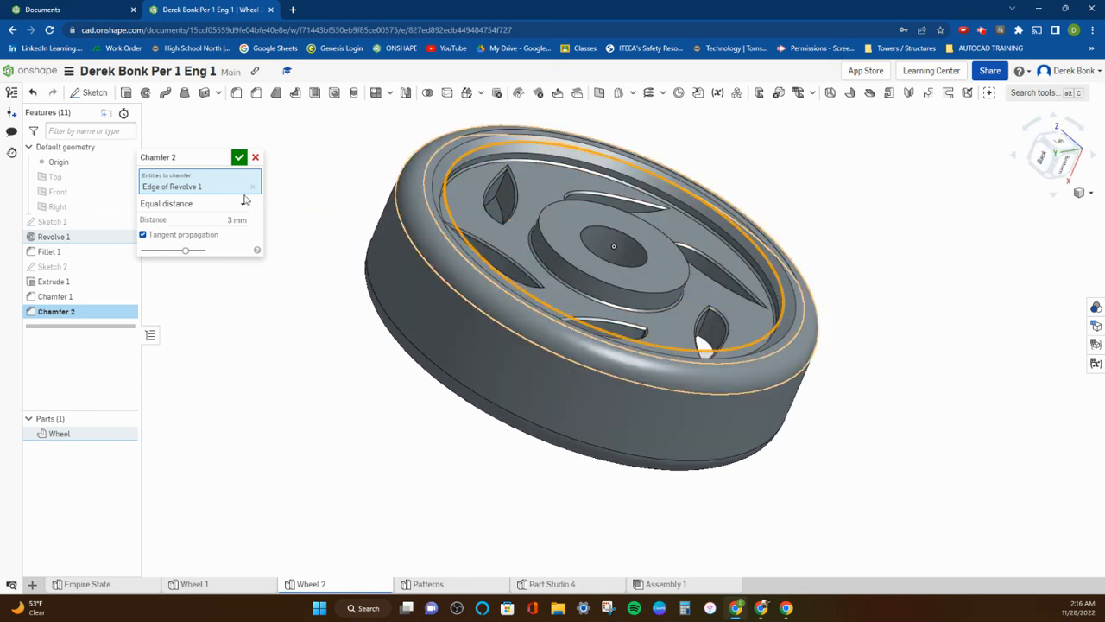
{"action": "left_click_drag", "start_coordinate": [203, 157], "coordinate": [230, 132]}
{"action": "left_click", "coordinate": [271, 180]}
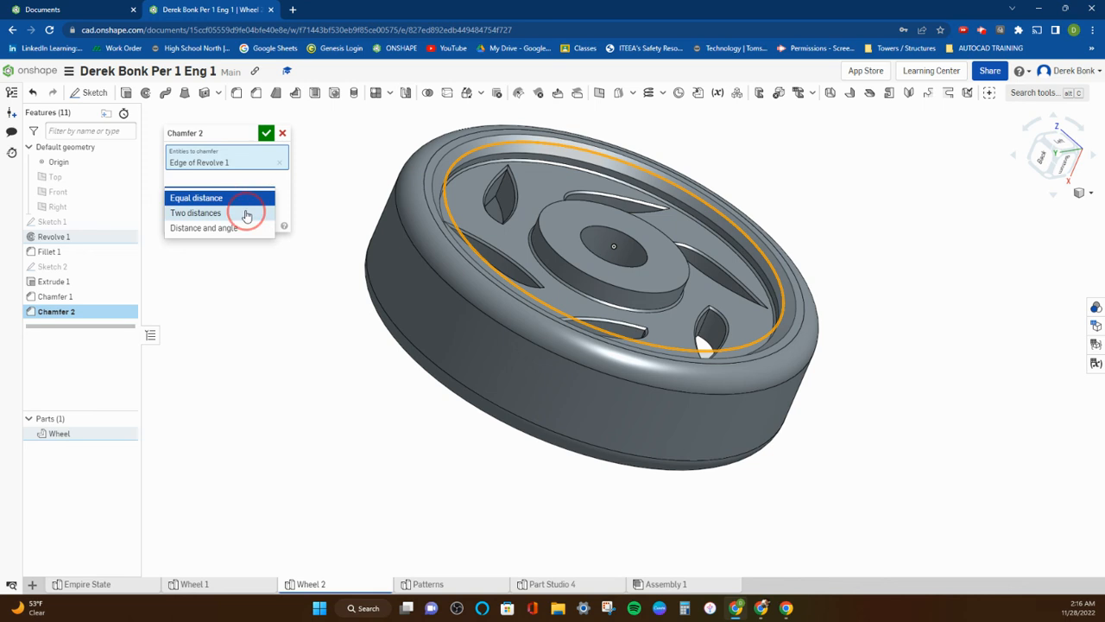
{"action": "left_click", "coordinate": [247, 213]}
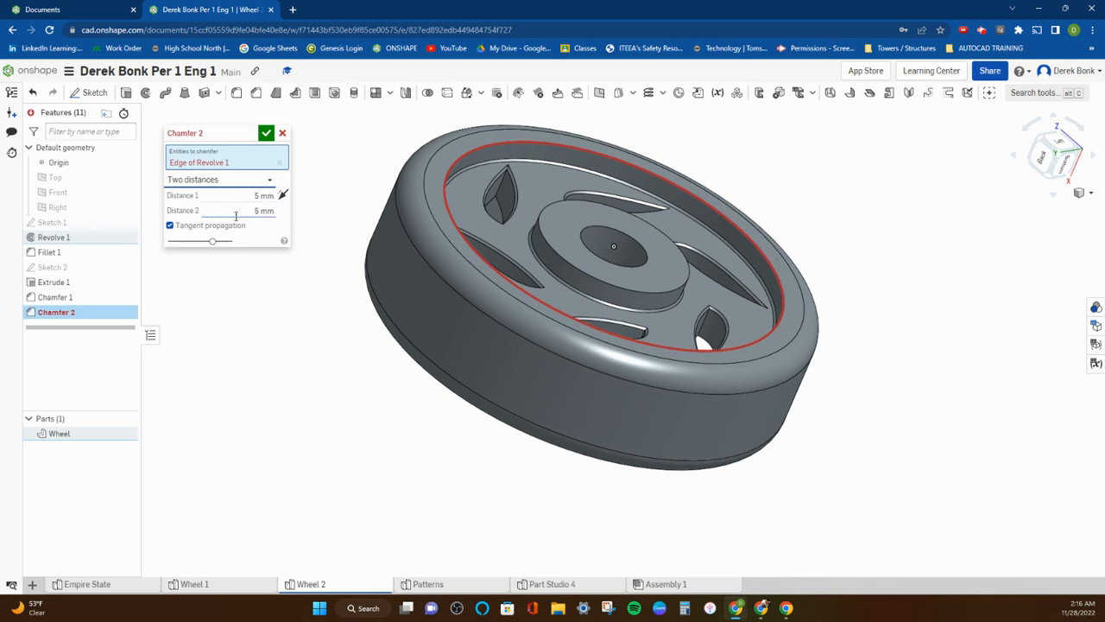
{"action": "left_click", "coordinate": [235, 212]}
{"action": "type", "text": "1"}
{"action": "left_click", "coordinate": [248, 199]}
{"action": "type", "text": "3"}
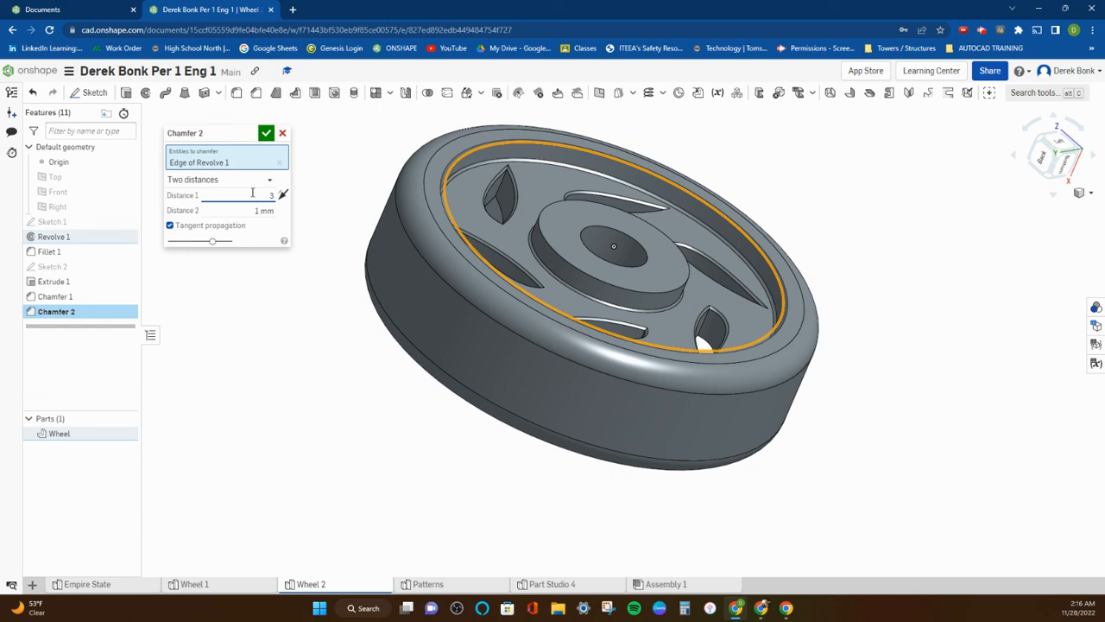
Set the rim chamfer's distance 1 to 1 mm and distance 2 to 4 mm, and accept the chamfer.
{"action": "left_click", "coordinate": [242, 211]}
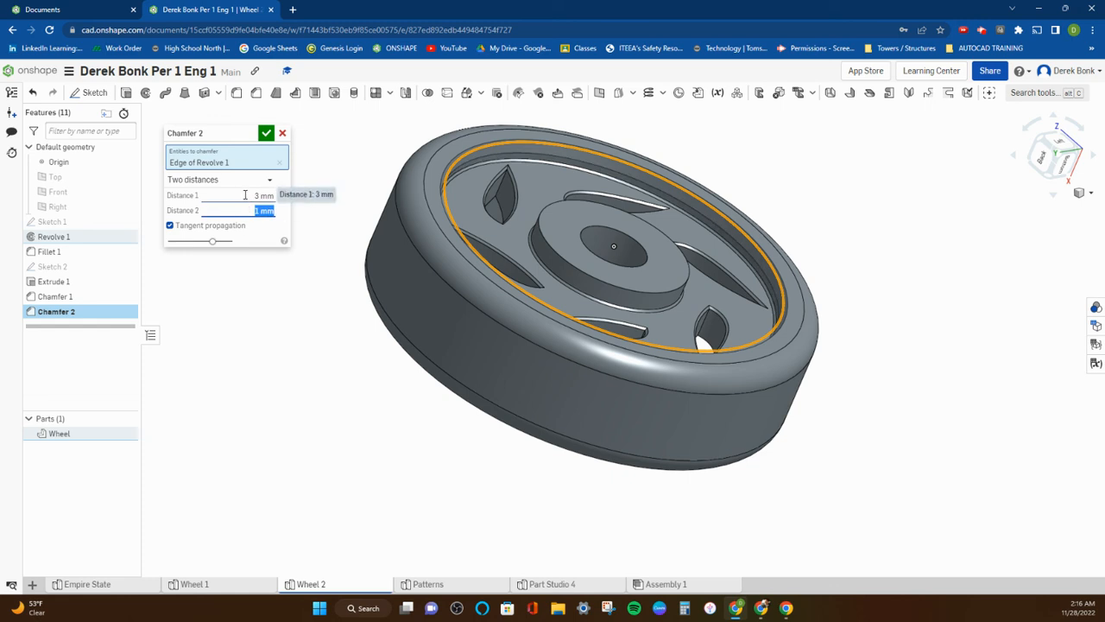
{"action": "left_click", "coordinate": [246, 195]}
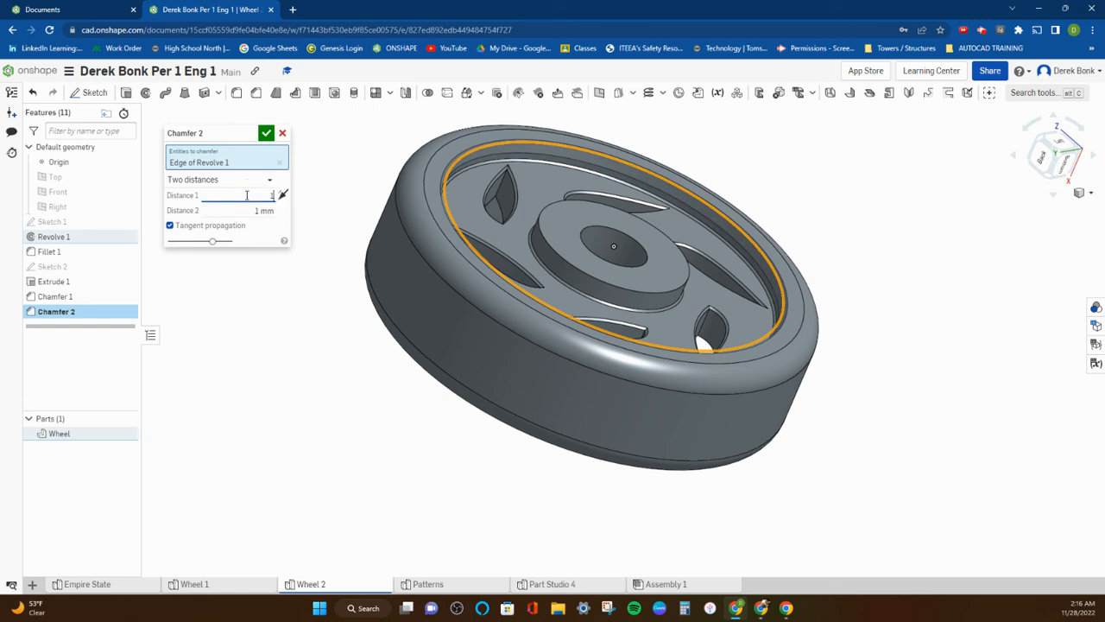
{"action": "left_click", "coordinate": [248, 211]}
{"action": "type", "text": "4"}
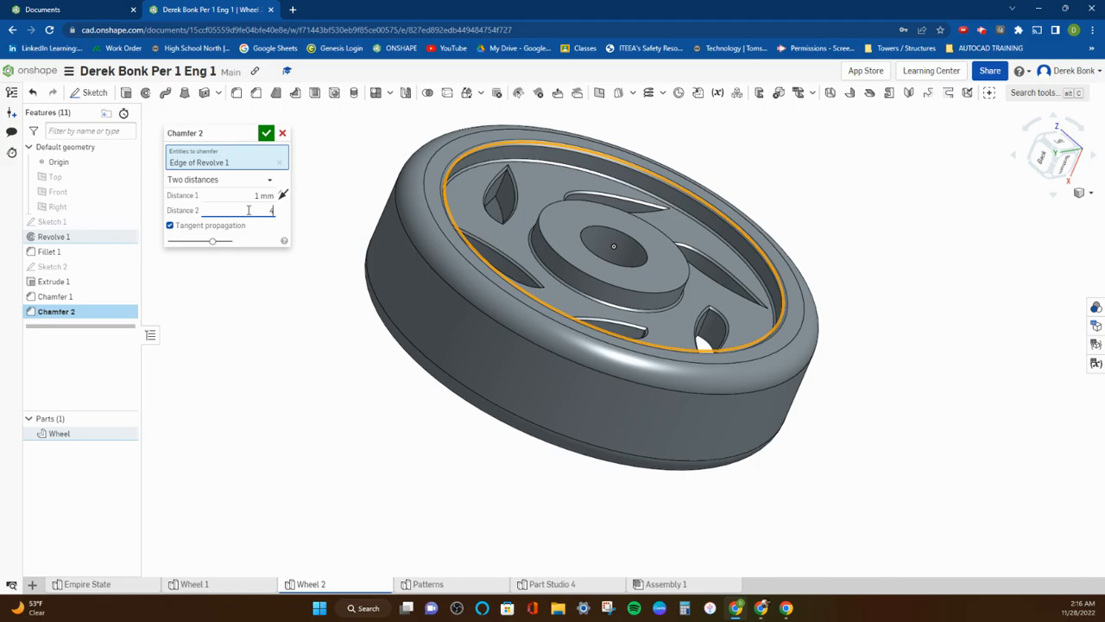
{"action": "left_click", "coordinate": [245, 196]}
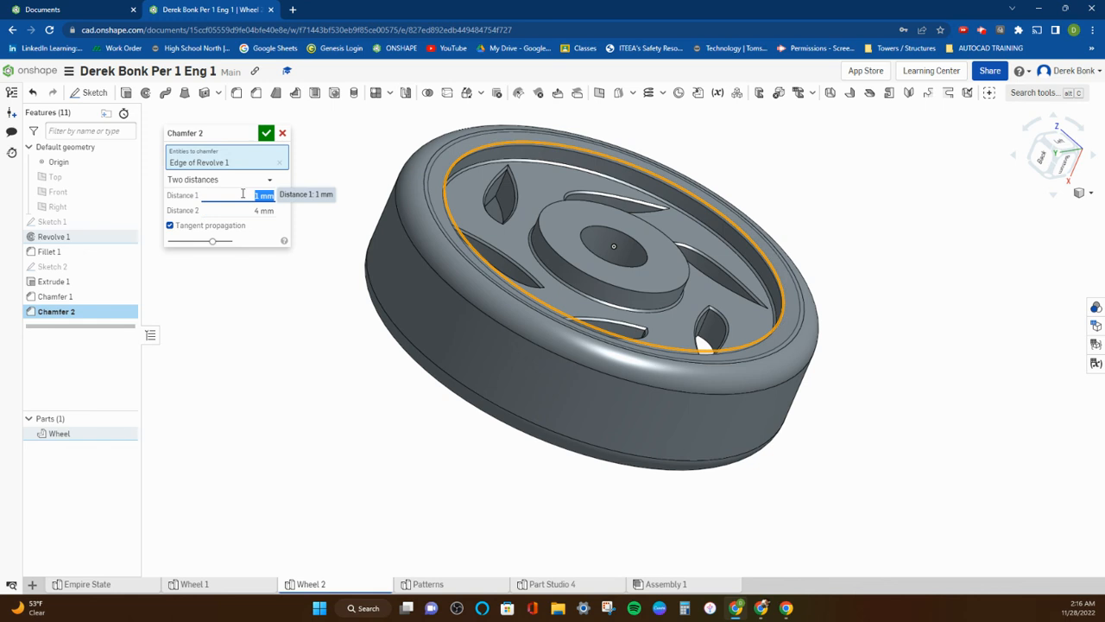
{"action": "left_click", "coordinate": [248, 193]}
{"action": "right_click_drag", "start_coordinate": [348, 186], "coordinate": [315, 160]}
{"action": "scroll", "coordinate": [462, 244], "scroll_direction": "up", "scroll_amount": 6}
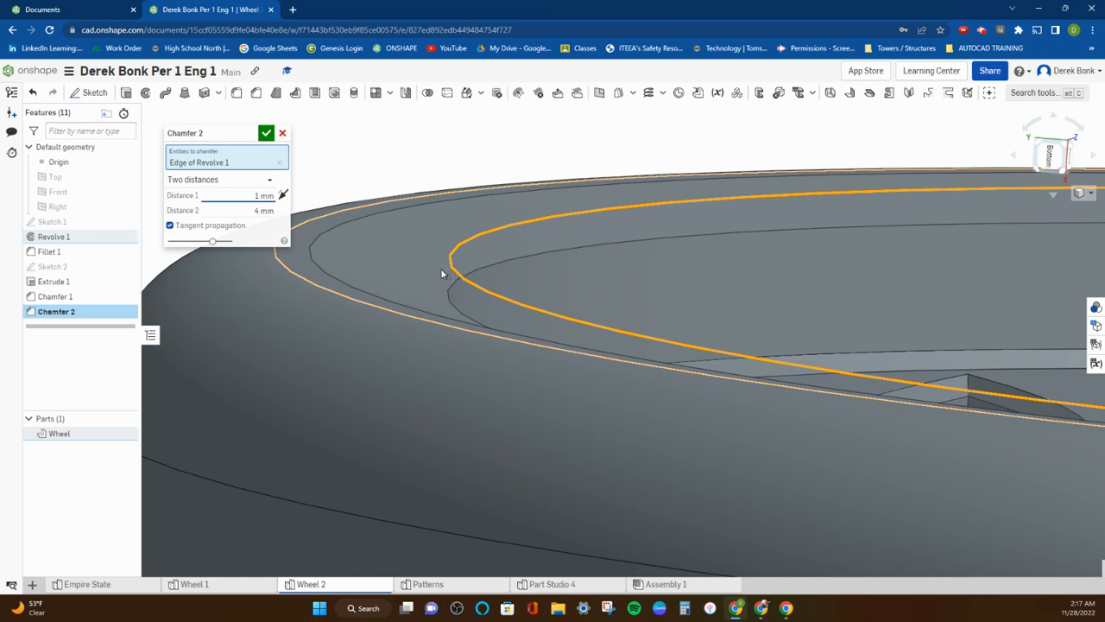
{"action": "left_click", "coordinate": [266, 133]}
Fillet the outer circular edge of the hub with a 3 mm radius.
{"action": "scroll", "coordinate": [417, 165], "scroll_direction": "down", "scroll_amount": 5}
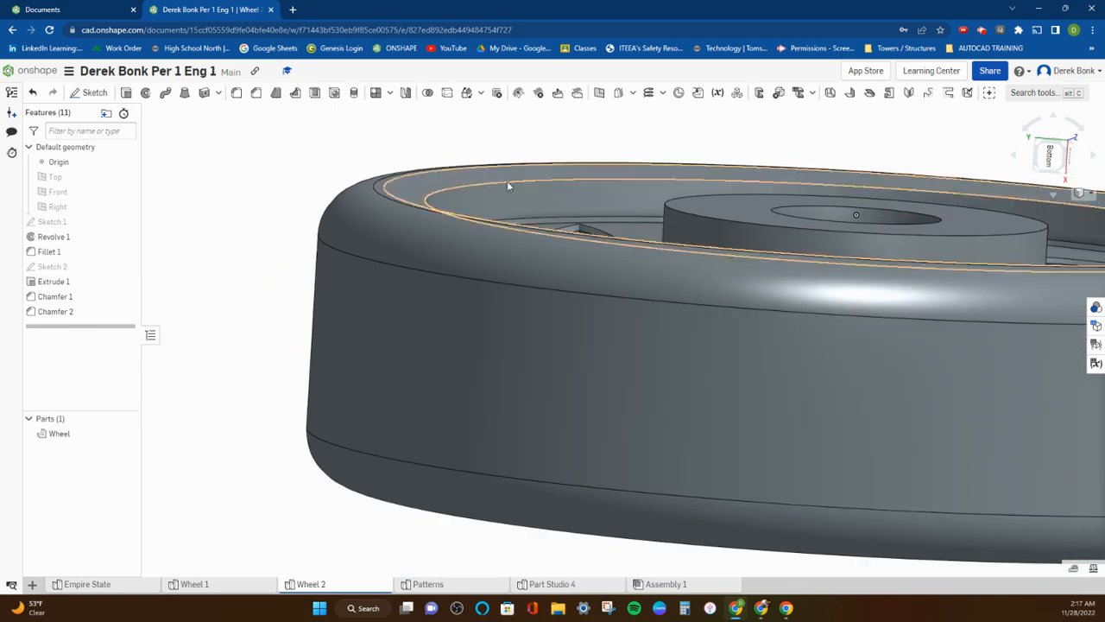
{"action": "left_click", "coordinate": [682, 214]}
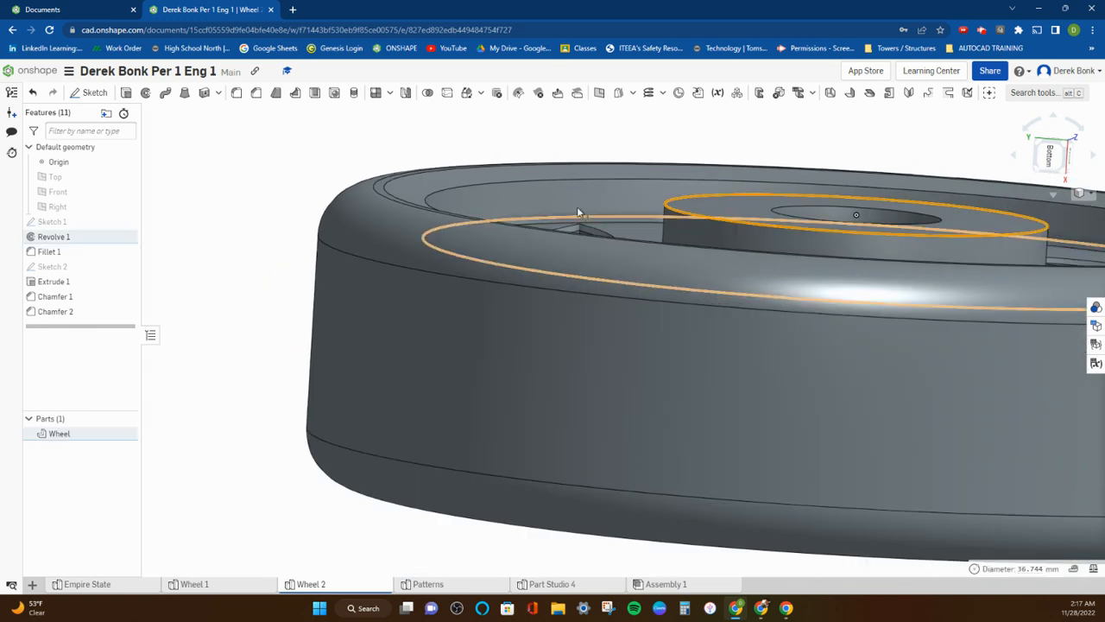
{"action": "left_click", "coordinate": [255, 93]}
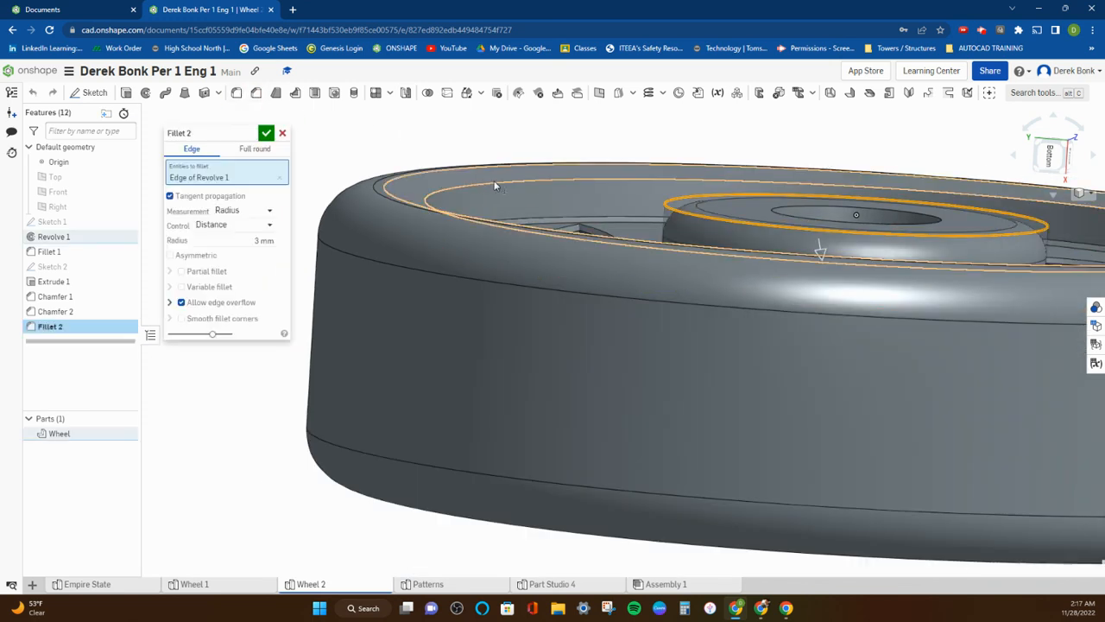
{"action": "left_click", "coordinate": [267, 133]}
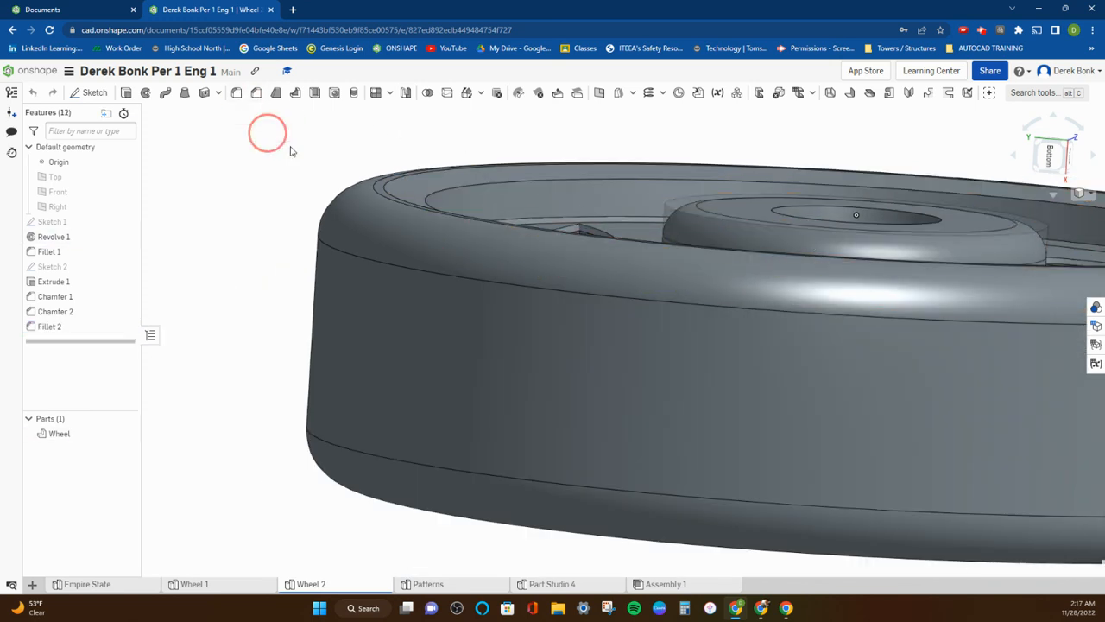
{"action": "right_click_drag", "start_coordinate": [526, 178], "coordinate": [540, 233]}
{"action": "scroll", "coordinate": [540, 234], "scroll_direction": "down", "scroll_amount": 7}
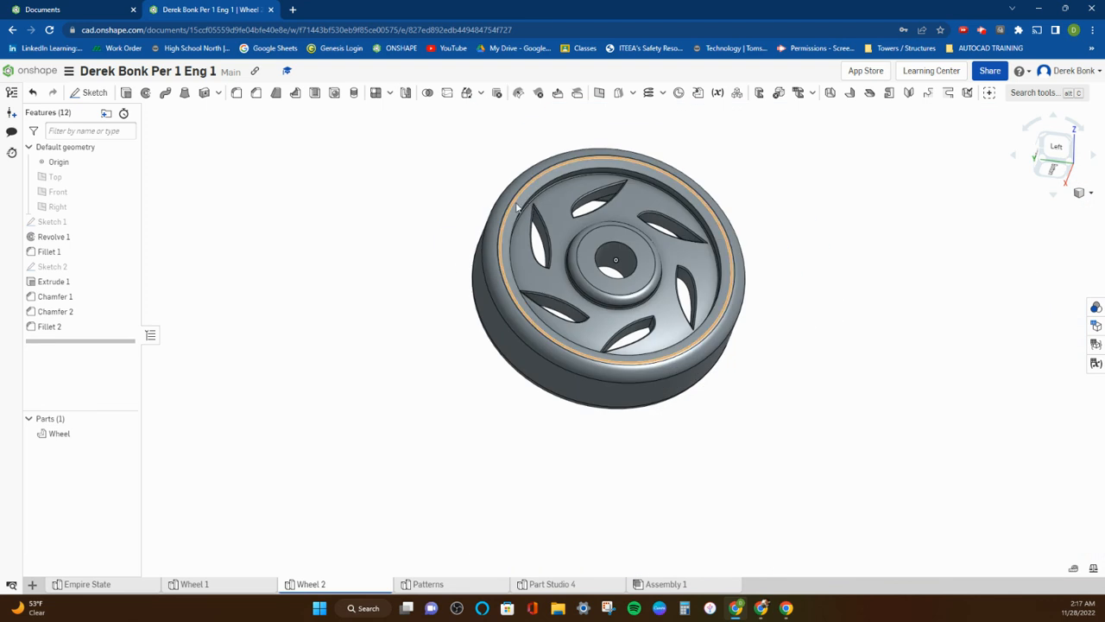
{"action": "scroll", "coordinate": [691, 244], "scroll_direction": "up", "scroll_amount": 2}
{"action": "right_click_drag", "start_coordinate": [635, 228], "coordinate": [622, 251]}
Duplicate the Wheel 2 part studio, open the copy and rename it Wheel 3.
{"action": "right_click", "coordinate": [332, 585]}
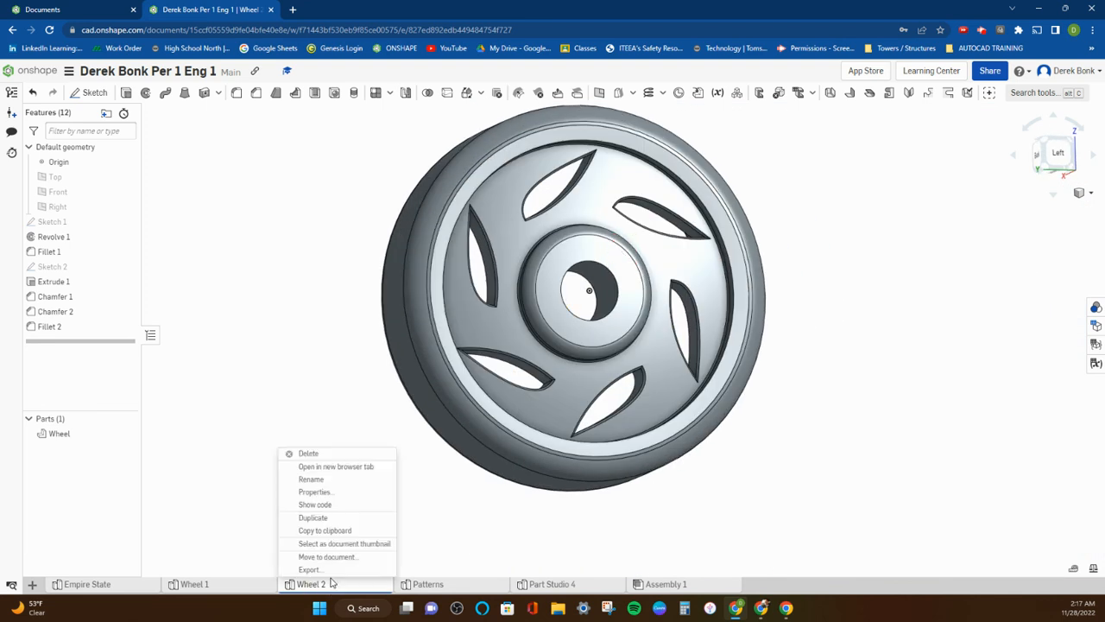
{"action": "left_click", "coordinate": [318, 518]}
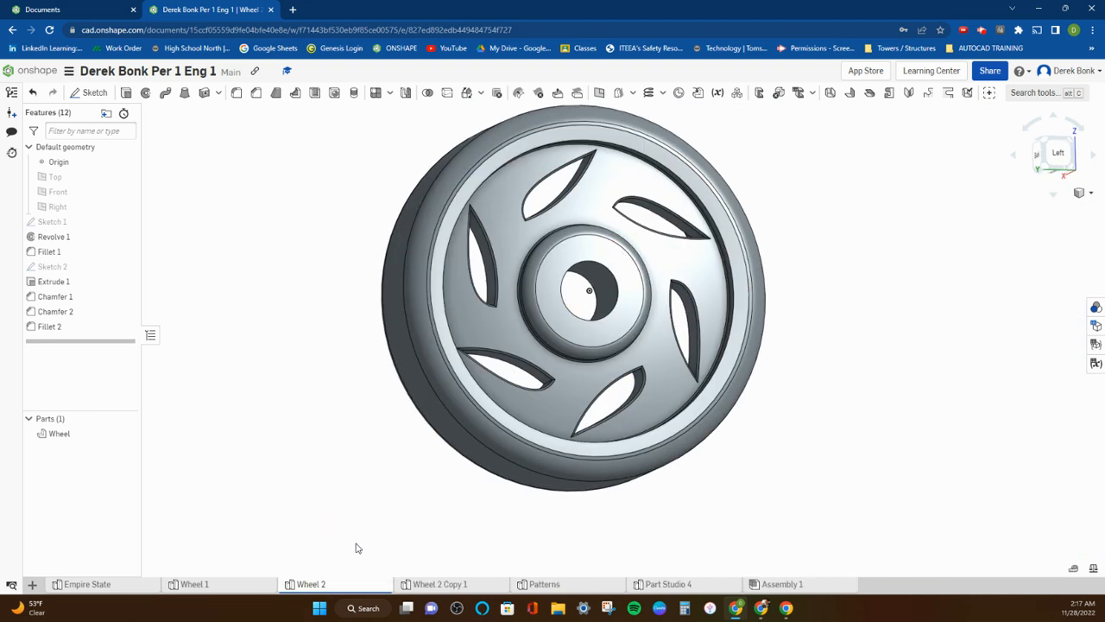
{"action": "left_click", "coordinate": [440, 585]}
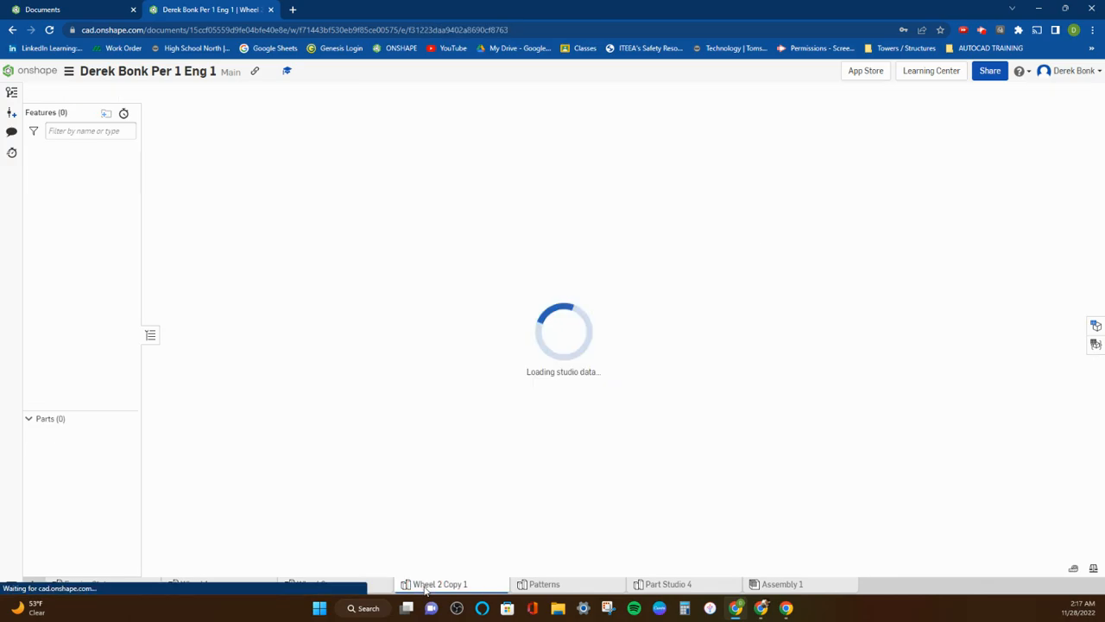
{"action": "right_click", "coordinate": [424, 588]}
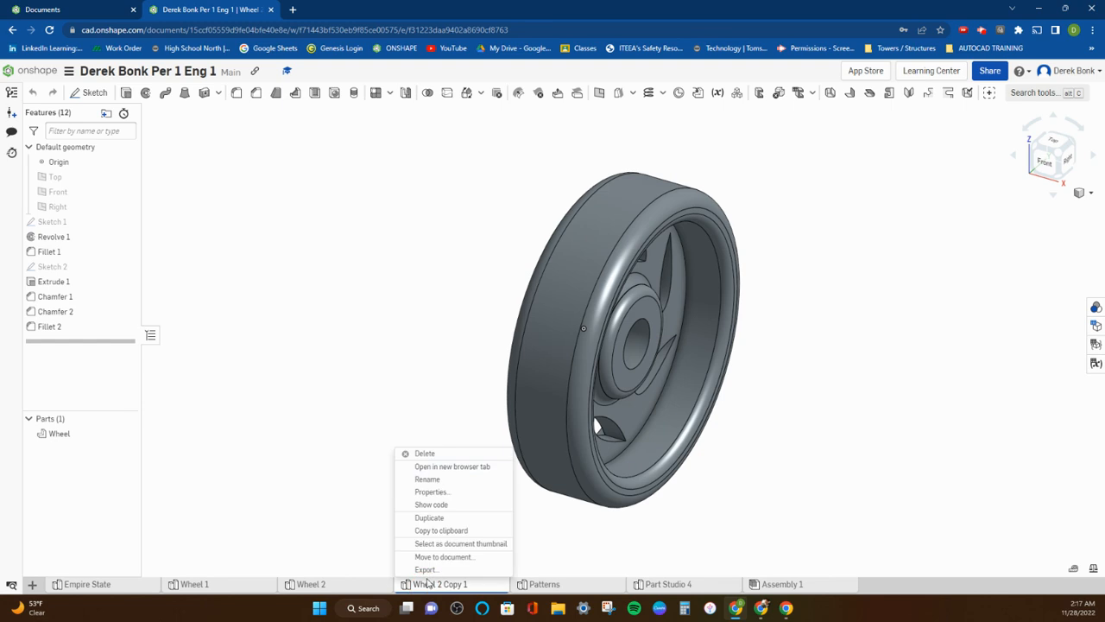
{"action": "left_click", "coordinate": [438, 478]}
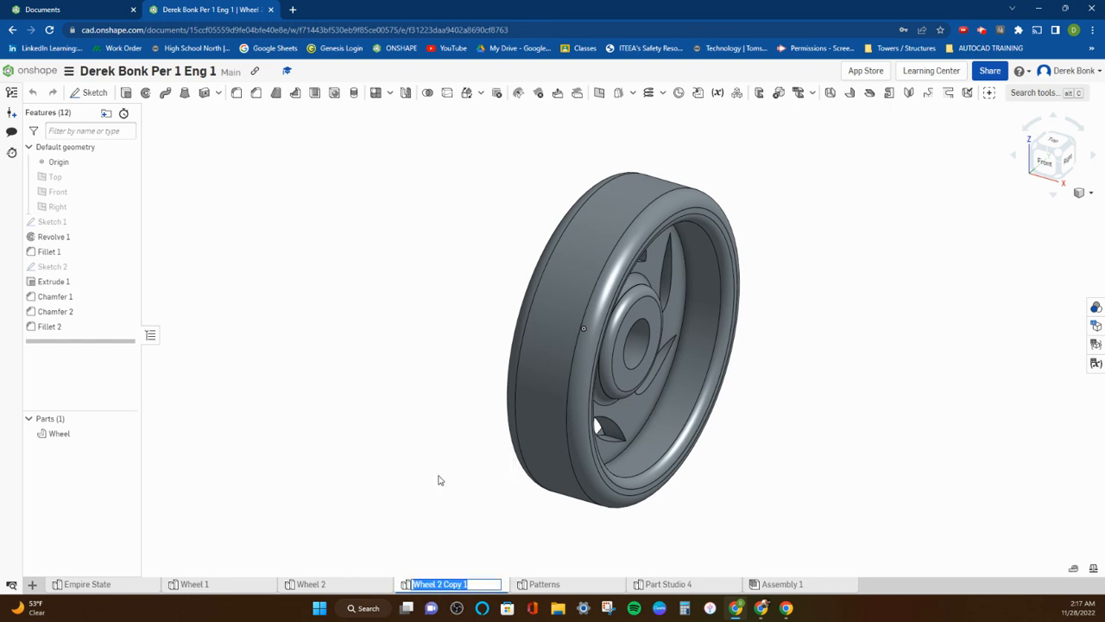
{"action": "type", "text": "Wheel 3"}
{"action": "key", "text": "Return"}
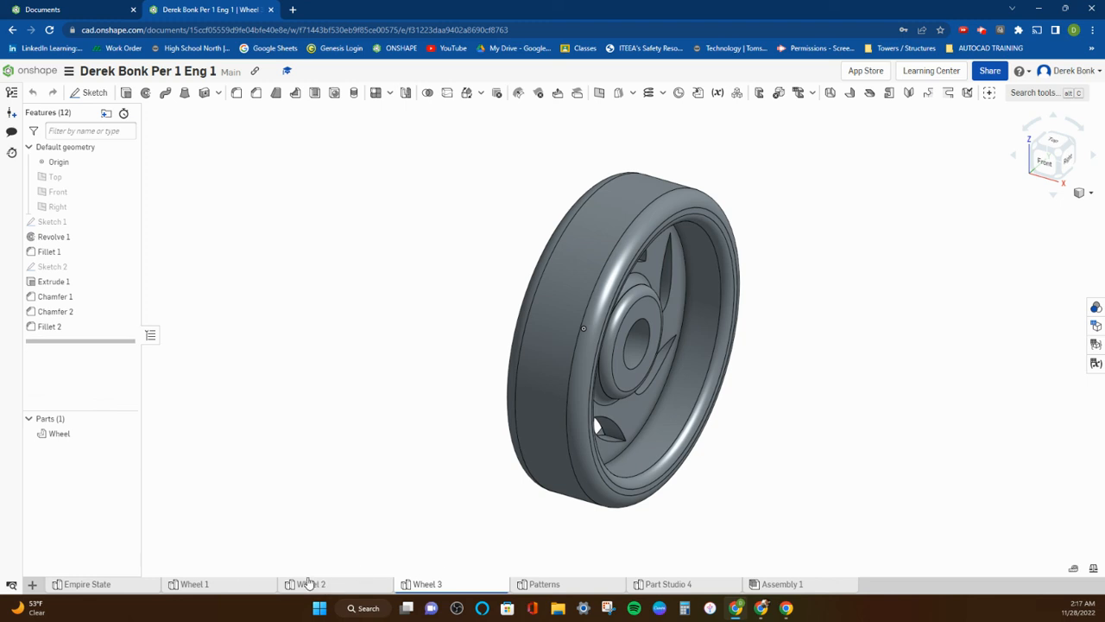
{"action": "mouse_move", "coordinate": [380, 492]}
{"action": "right_mouse_down"}
{"action": "mouse_move", "coordinate": [449, 493]}
{"action": "mouse_move", "coordinate": [473, 509]}
{"action": "mouse_move", "coordinate": [442, 518]}
{"action": "mouse_move", "coordinate": [319, 511]}
{"action": "mouse_move", "coordinate": [341, 527]}
{"action": "mouse_move", "coordinate": [420, 513]}
{"action": "mouse_move", "coordinate": [499, 521]}
{"action": "mouse_move", "coordinate": [490, 536]}
{"action": "mouse_move", "coordinate": [451, 530]}
{"action": "right_mouse_up"}
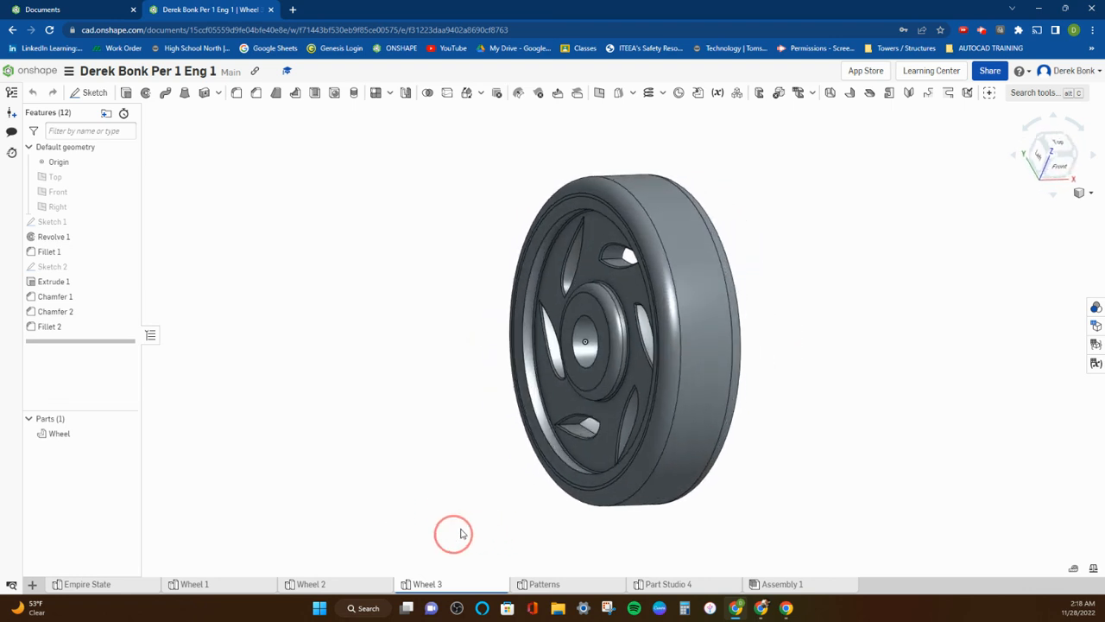
{"action": "mouse_move", "coordinate": [723, 481]}
{"action": "right_mouse_down"}
{"action": "mouse_move", "coordinate": [666, 485]}
{"action": "mouse_move", "coordinate": [755, 486]}
{"action": "mouse_move", "coordinate": [700, 505]}
{"action": "right_mouse_up"}
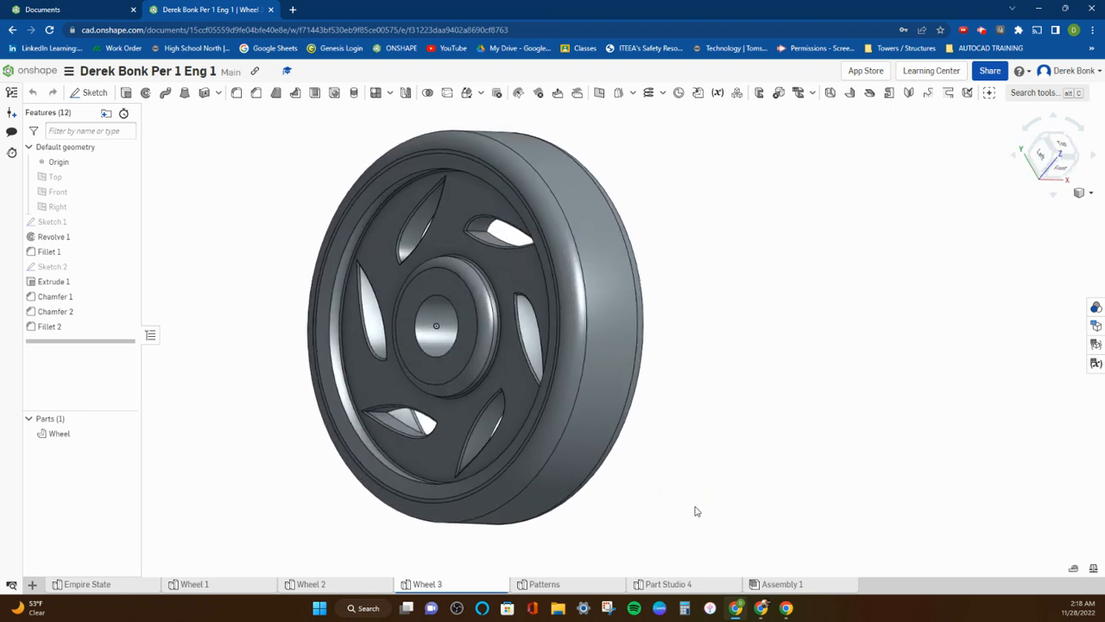